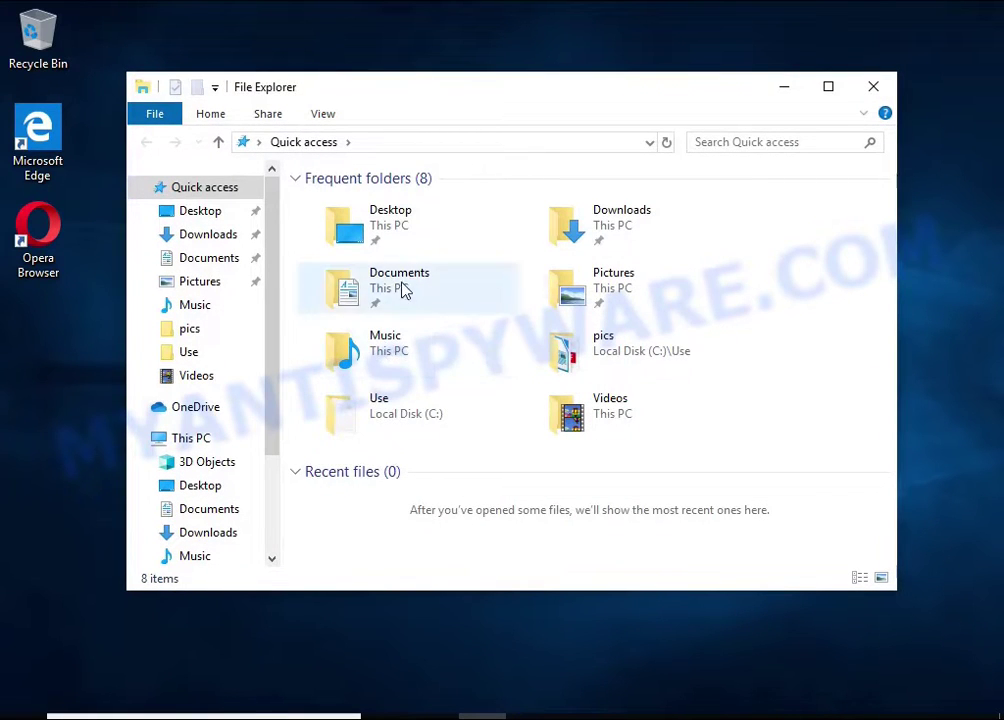
- Open Documents and try opening the encrypted COP-WFP report, dismissing the open-with prompt
{"action": "double_click", "coordinate": [403, 289]}
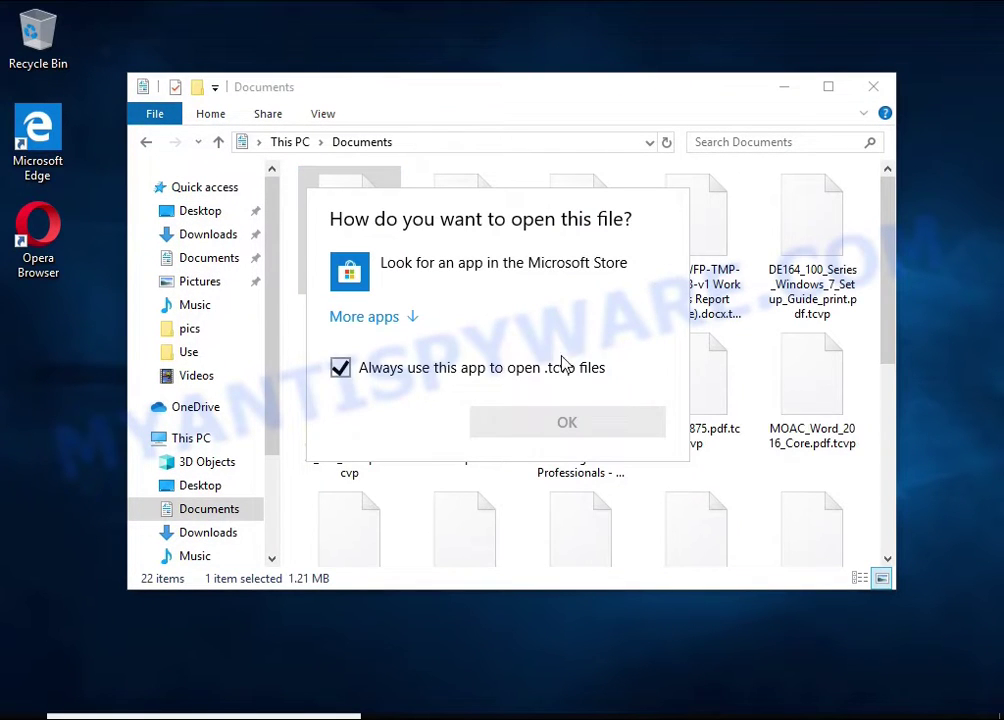
{"action": "left_click", "coordinate": [700, 235]}
{"action": "double_click", "coordinate": [700, 235]}
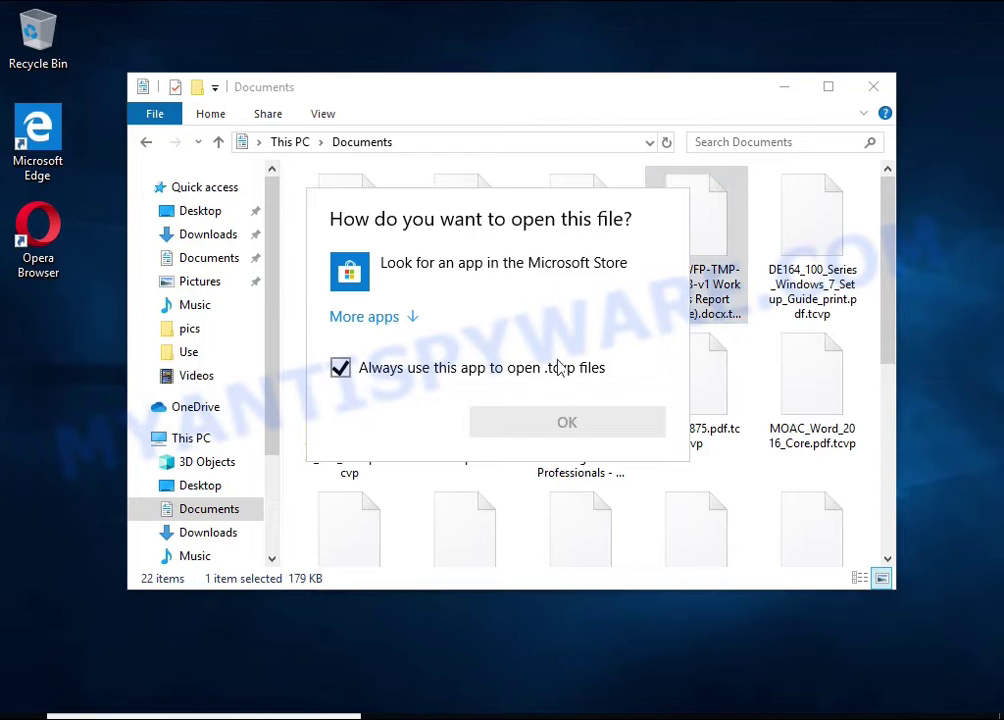
{"action": "left_click", "coordinate": [722, 242]}
- Rename [MS-OGRAPH]-180828.docx.tcvp to [MS-OGRAPH]-180828.docx, confirming the extension change
{"action": "left_click", "coordinate": [540, 190]}
{"action": "right_click", "coordinate": [548, 190]}
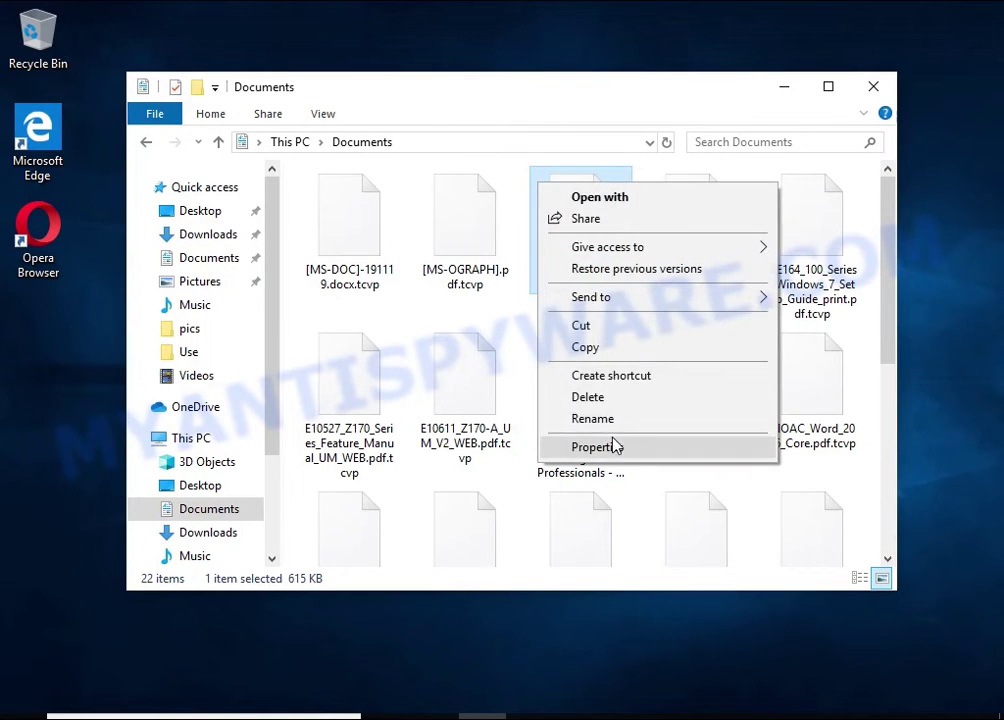
{"action": "left_click", "coordinate": [613, 416]}
{"action": "key", "text": "End"}
{"action": "key", "text": "BackSpace"}
{"action": "key", "text": "BackSpace"}
{"action": "key", "text": "BackSpace"}
{"action": "key", "text": "Return"}
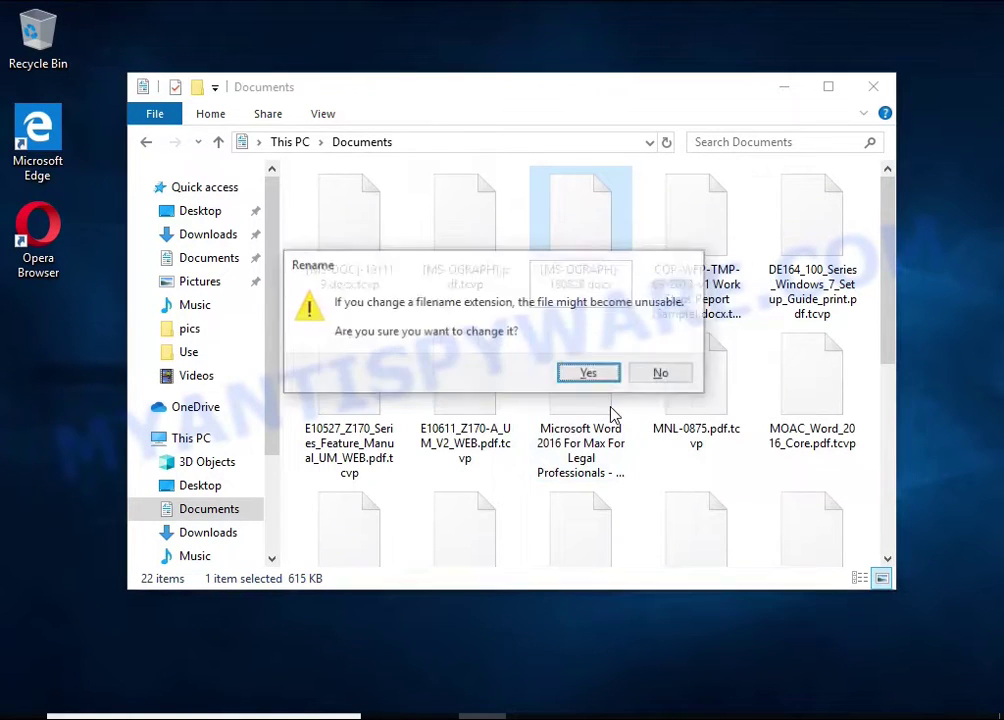
{"action": "left_click", "coordinate": [597, 374]}
- Open the renamed .docx in LibreOffice, attempt repair, and dismiss the could-not-be-repaired error
{"action": "double_click", "coordinate": [570, 222]}
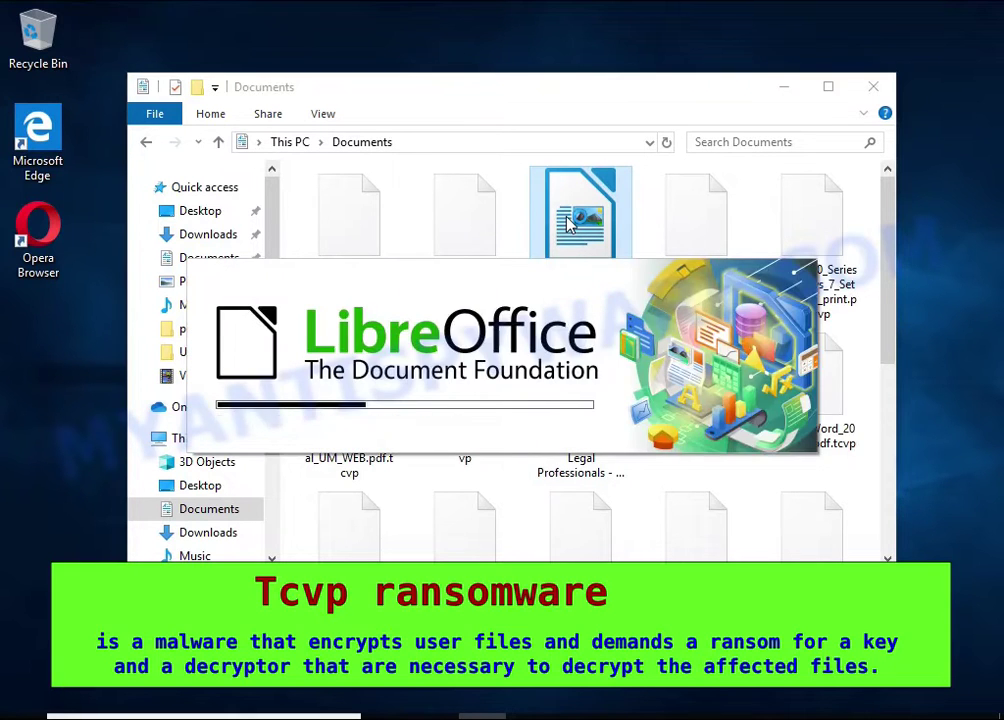
{"action": "double_click", "coordinate": [536, 258]}
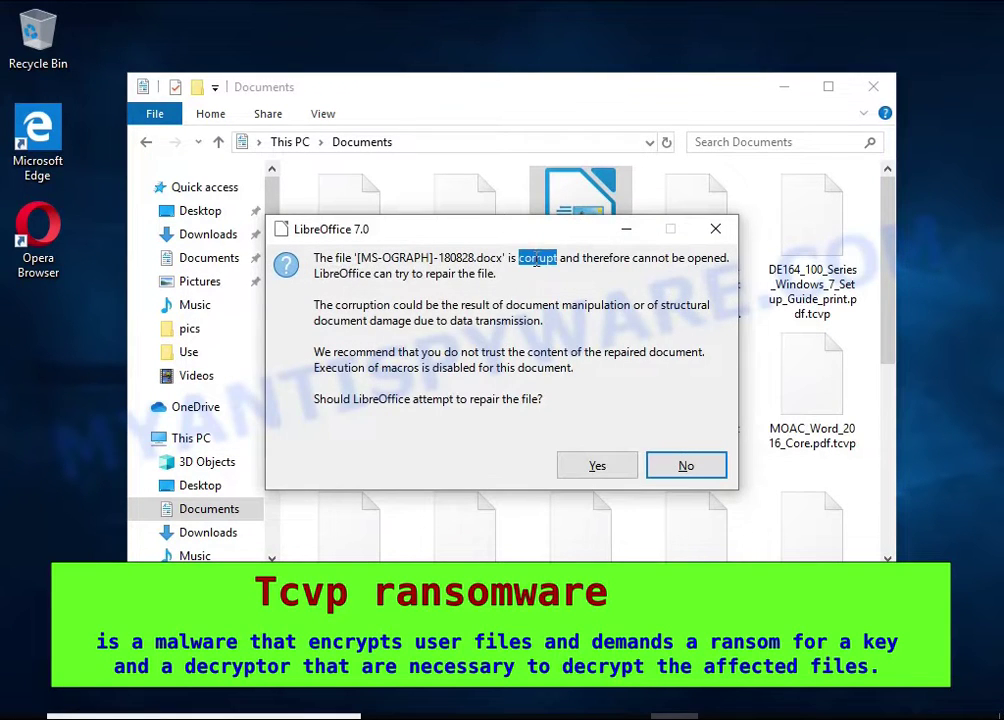
{"action": "left_click", "coordinate": [600, 465]}
{"action": "left_click_drag", "start_coordinate": [502, 328], "coordinate": [520, 357]}
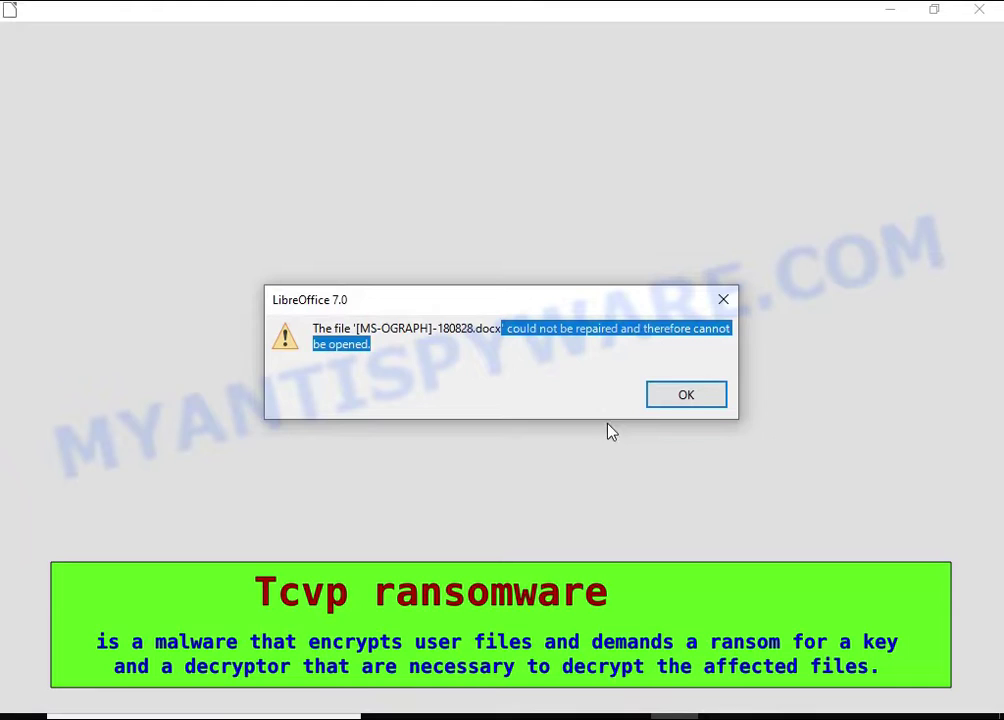
{"action": "left_click", "coordinate": [695, 400]}
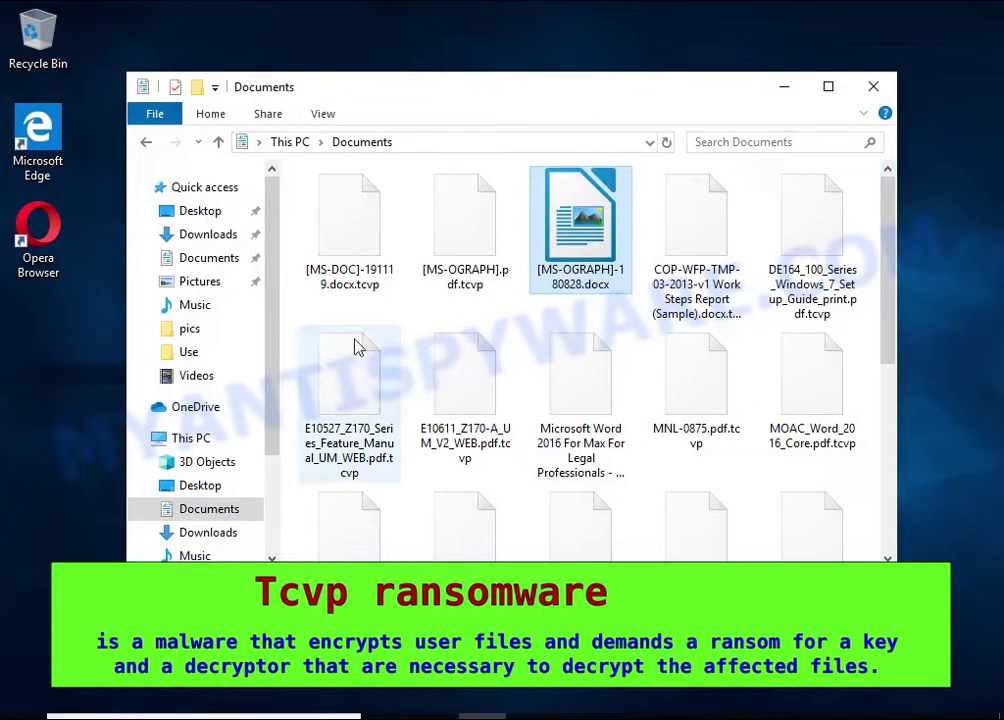
- Rename [MS-OGRAPH].pdf.tcvp to [MS-OGRAPH].pdf, confirming the extension change
{"action": "right_click", "coordinate": [464, 230]}
{"action": "left_click", "coordinate": [554, 463]}
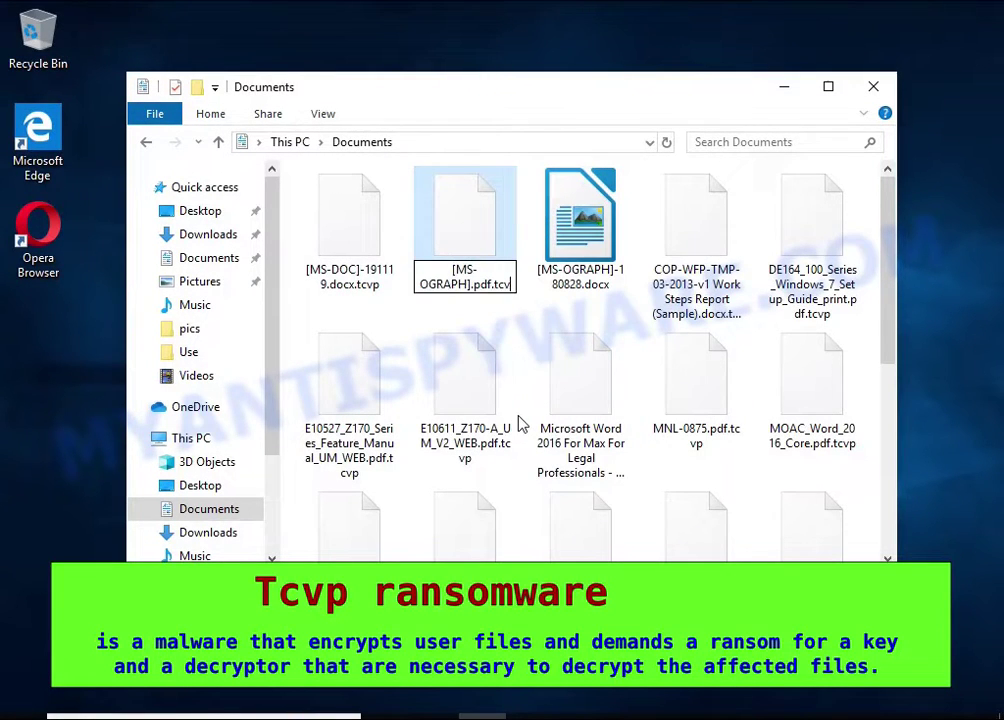
{"action": "key", "text": "BackSpace"}
{"action": "key", "text": "BackSpace"}
{"action": "key", "text": "BackSpace"}
{"action": "key", "text": "Return"}
{"action": "left_click", "coordinate": [584, 374]}
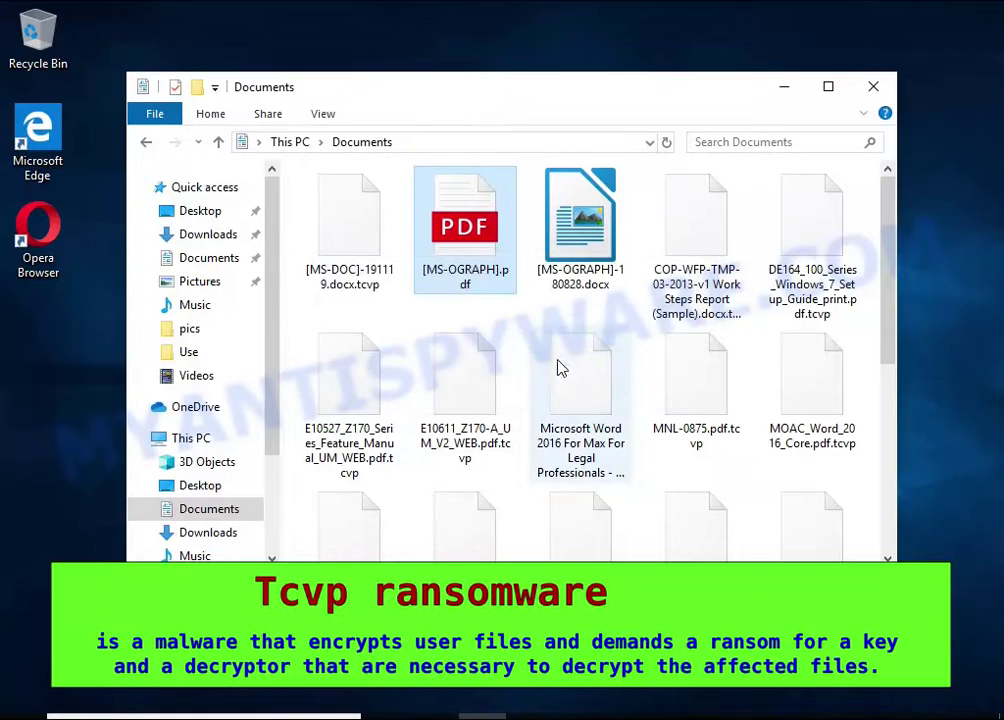
- Open [MS-OGRAPH].pdf in the web browser, see it fail, and close it
{"action": "double_click", "coordinate": [482, 176]}
{"action": "double_click", "coordinate": [478, 292]}
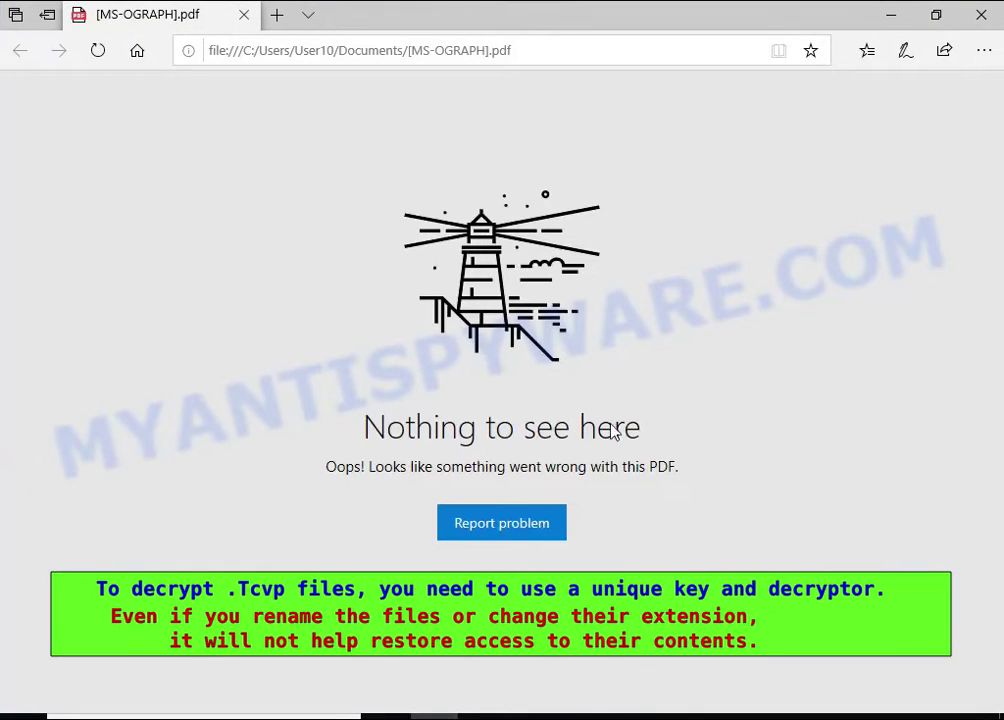
{"action": "left_click", "coordinate": [981, 14]}
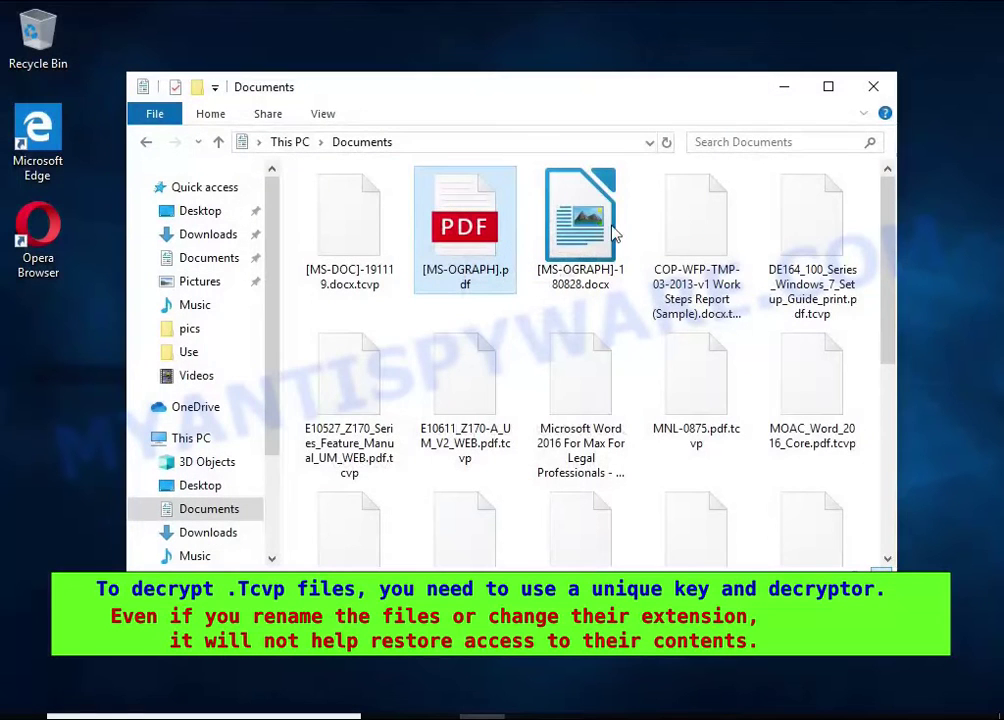
- In Pictures, try opening Chrysanthemum.jpg.tcvp and dismiss the open-with prompt
{"action": "left_click", "coordinate": [221, 282]}
{"action": "double_click", "coordinate": [571, 262]}
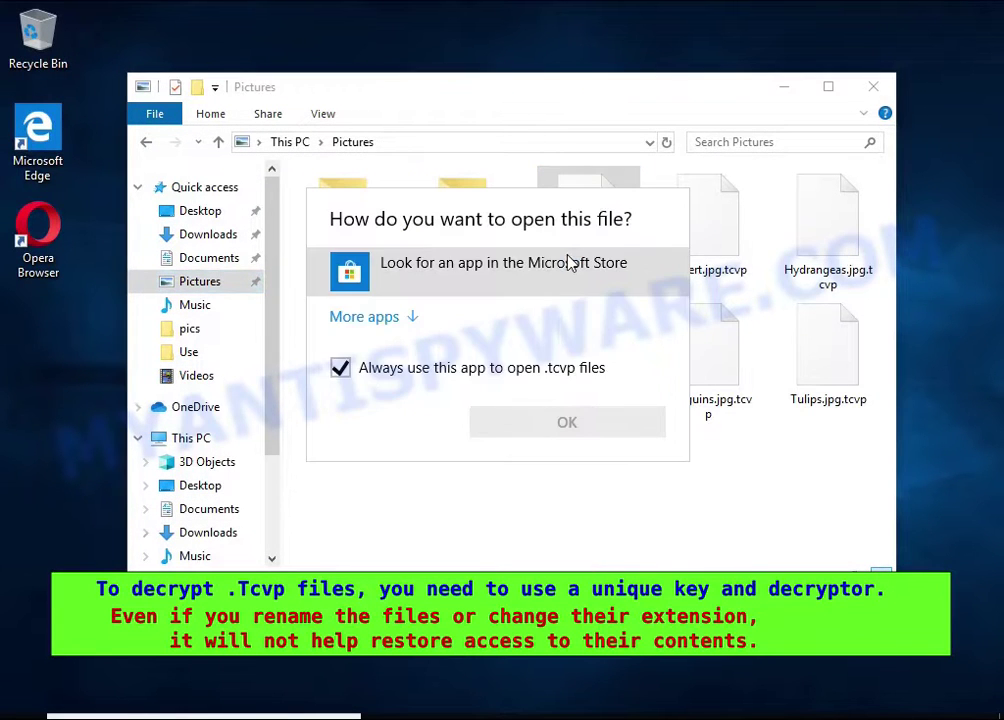
{"action": "left_click", "coordinate": [708, 186]}
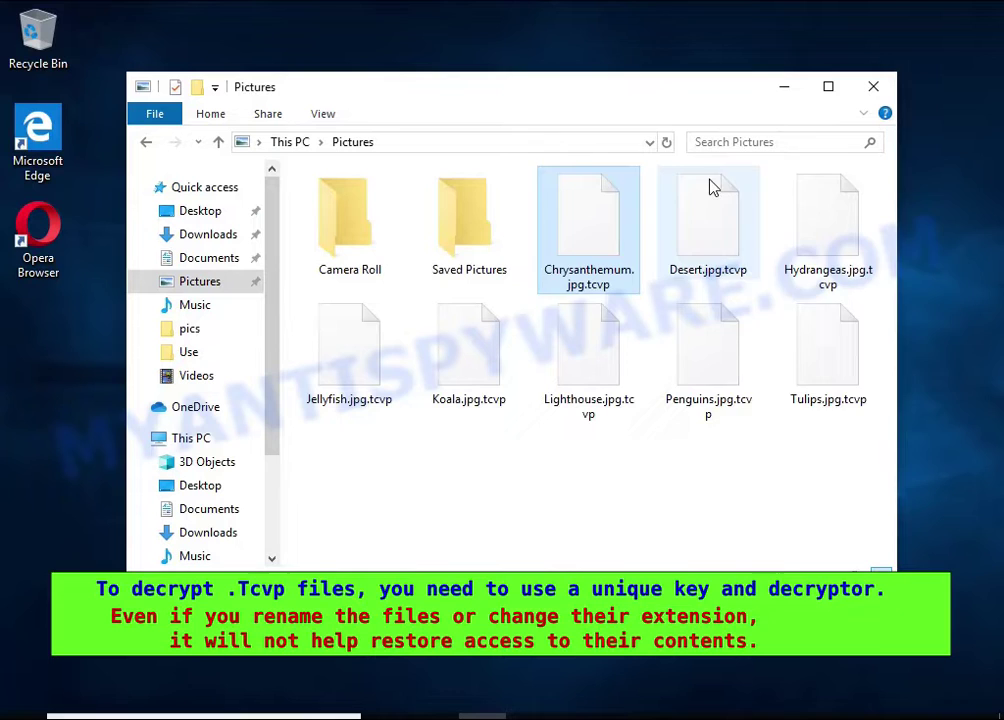
- Rename Desert.jpg.tcvp to Desert.jpg, confirming the extension change
{"action": "right_click", "coordinate": [708, 186]}
{"action": "left_click", "coordinate": [745, 415]}
{"action": "key", "text": "End"}
{"action": "key", "text": "BackSpace"}
{"action": "key", "text": "BackSpace"}
{"action": "key", "text": "BackSpace"}
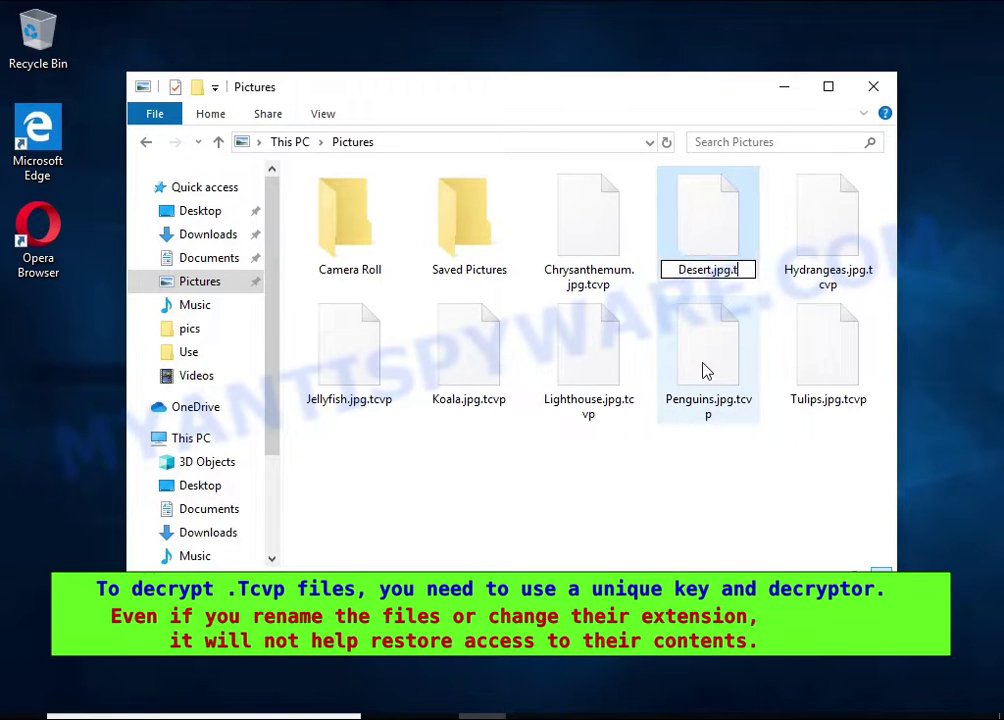
{"action": "key", "text": "BackSpace"}
{"action": "key", "text": "BackSpace"}
{"action": "key", "text": "Return"}
{"action": "left_click", "coordinate": [589, 373]}
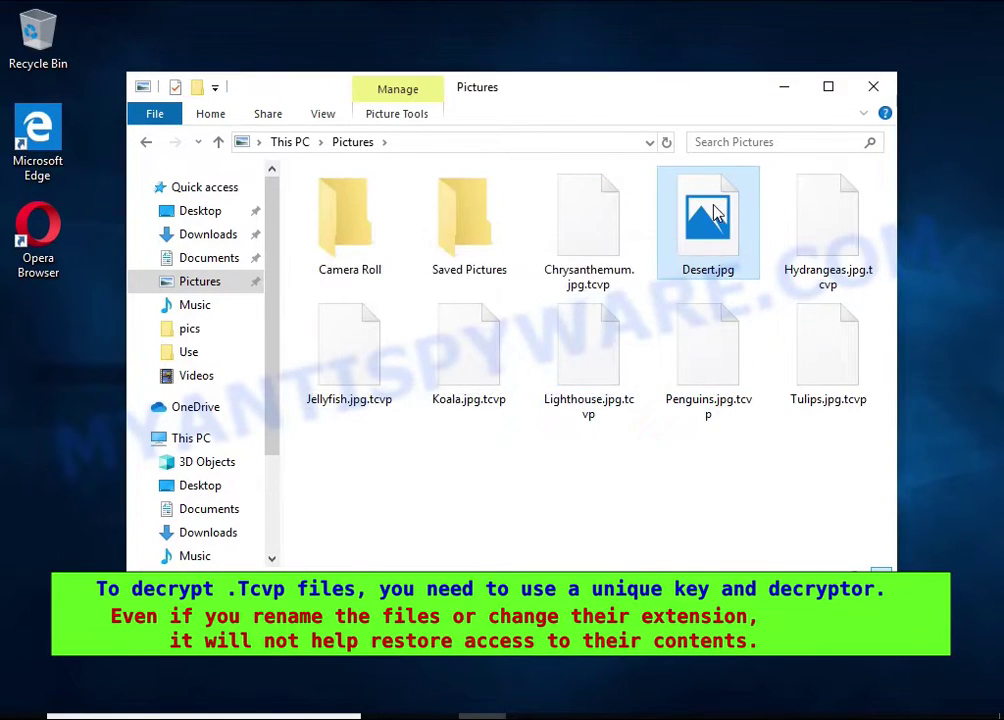
- Open Desert.jpg in Photos, see it fail, and close Photos
{"action": "double_click", "coordinate": [712, 267]}
{"action": "double_click", "coordinate": [613, 312]}
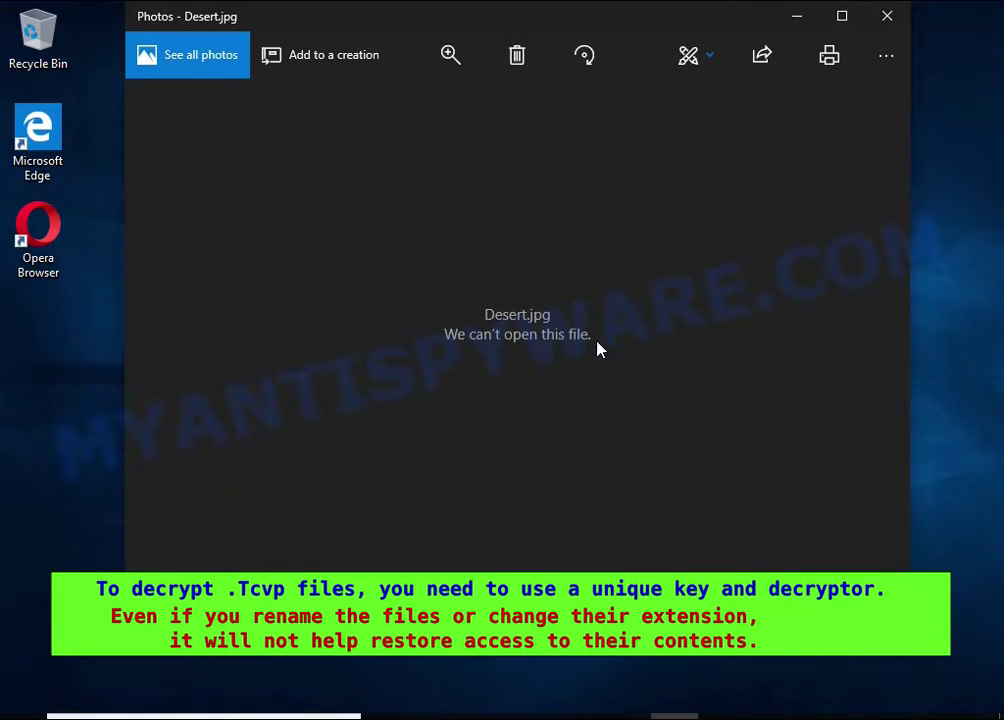
{"action": "left_click", "coordinate": [887, 18]}
- Browse This PC > C: > Users > home folder and open _readme.txt in Notepad
{"action": "left_click", "coordinate": [228, 440]}
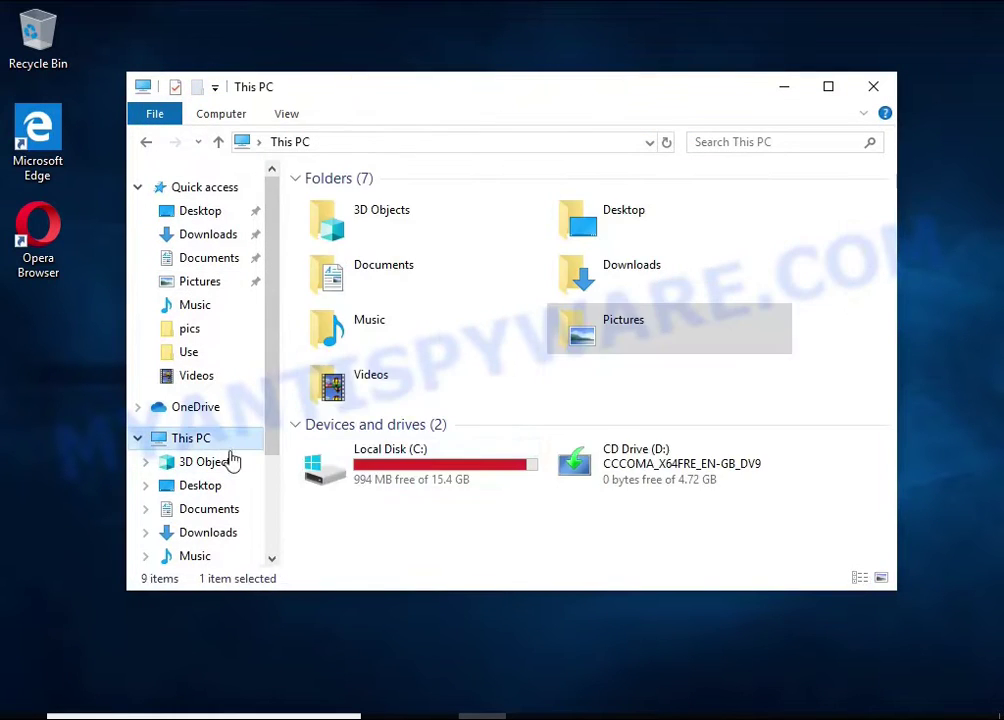
{"action": "double_click", "coordinate": [360, 472]}
{"action": "double_click", "coordinate": [368, 307]}
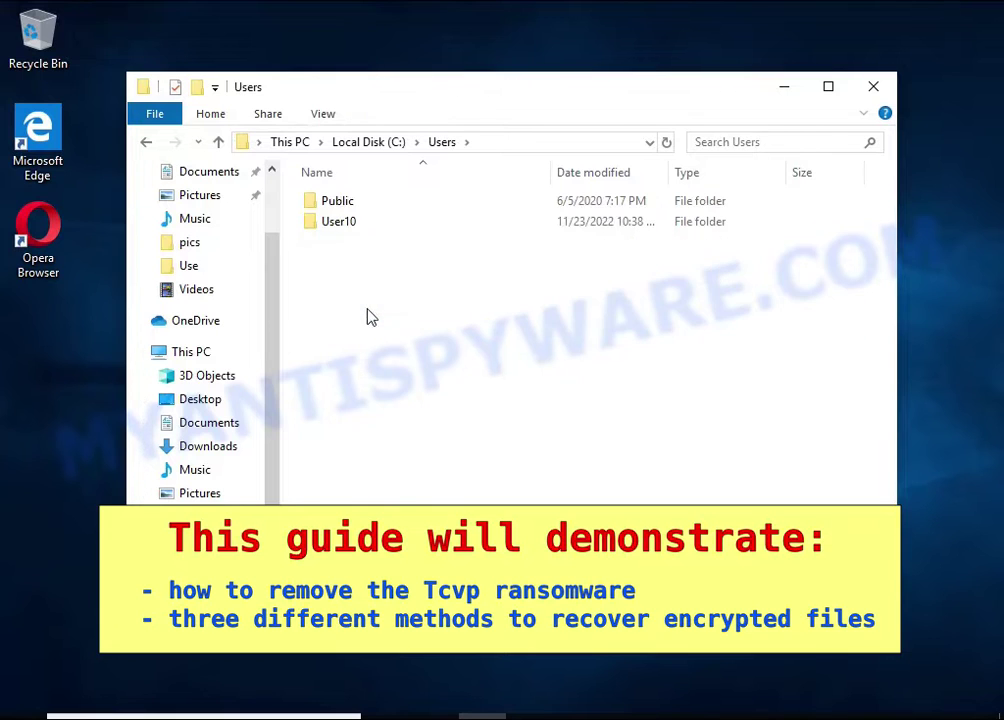
{"action": "double_click", "coordinate": [363, 225]}
{"action": "double_click", "coordinate": [534, 474]}
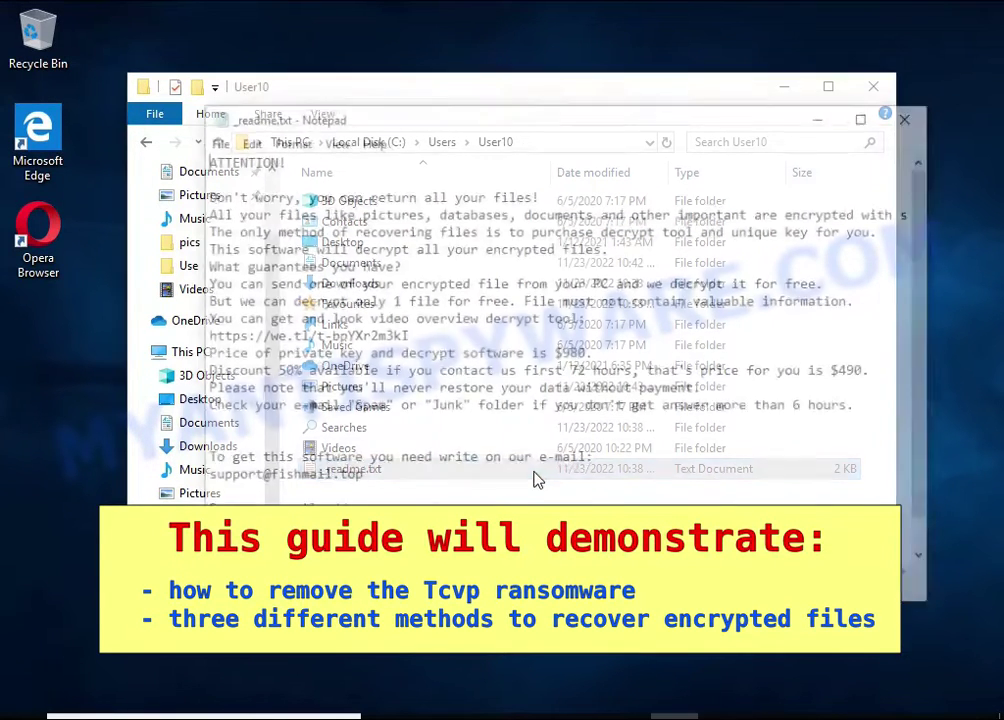
- Highlight the all-files-encrypted line, then close Notepad and File Explorer
{"action": "left_click_drag", "start_coordinate": [204, 213], "coordinate": [862, 212]}
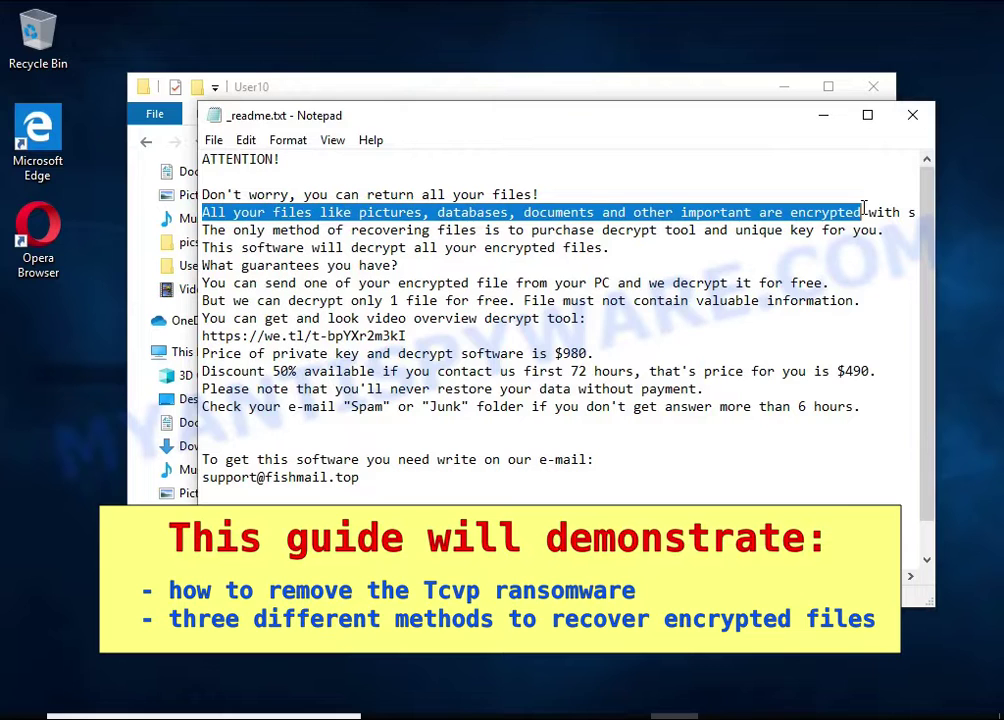
{"action": "double_click", "coordinate": [829, 212]}
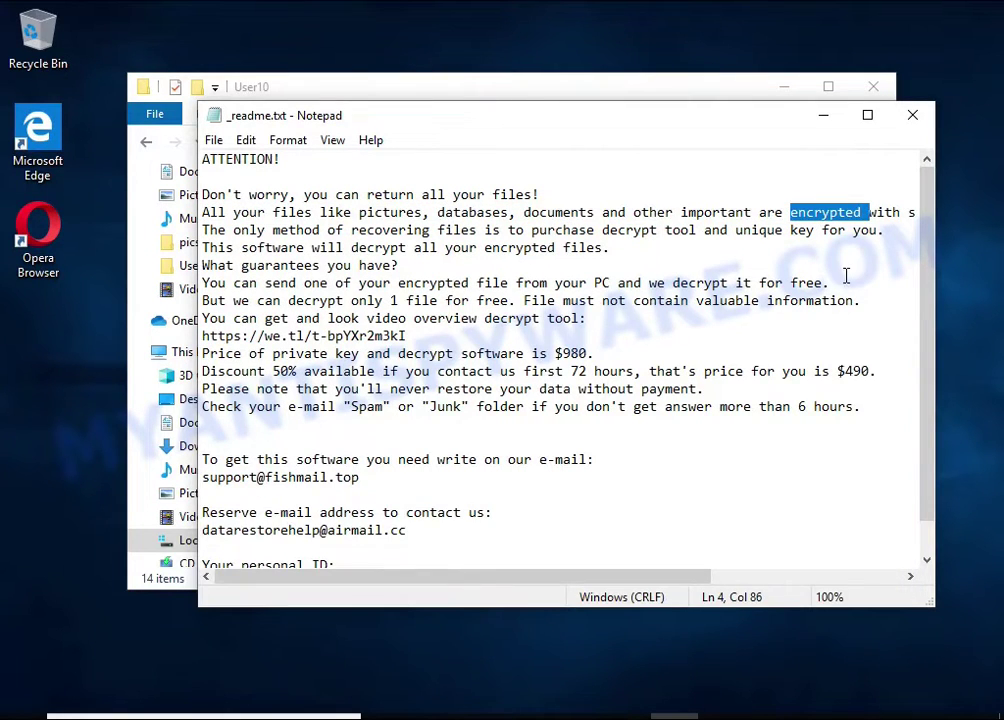
{"action": "left_click", "coordinate": [912, 115]}
{"action": "left_click", "coordinate": [873, 84]}
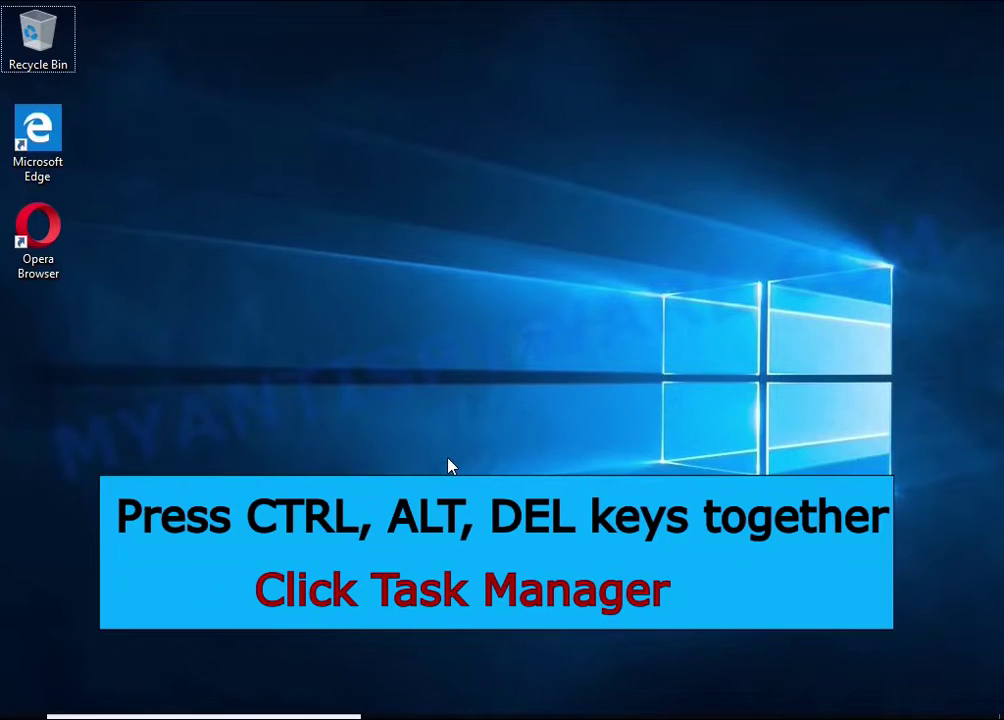
- Open Task Manager via Ctrl+Alt+Del and end the DB07.exe (32 bit) process
{"action": "key", "text": "ctrl+alt+Delete"}
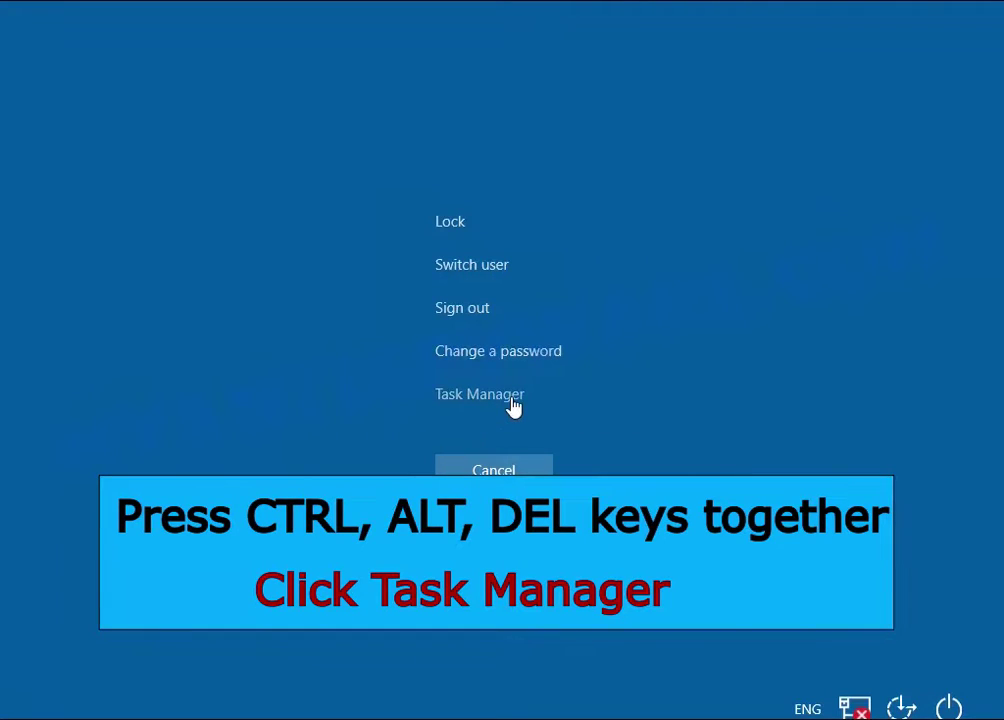
{"action": "left_click", "coordinate": [513, 405]}
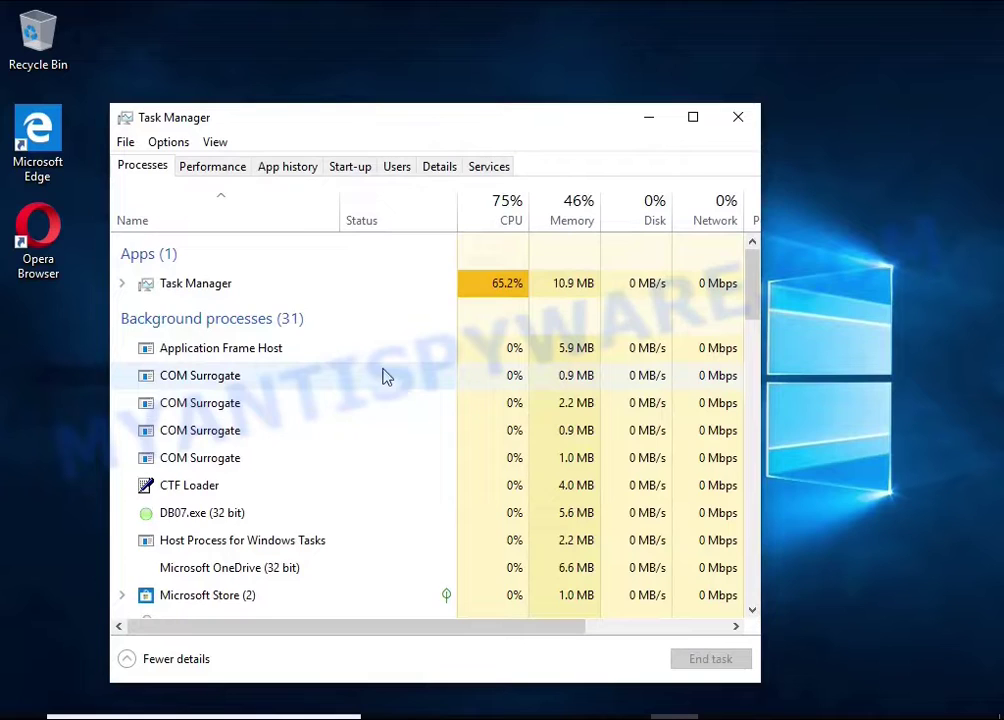
{"action": "scroll", "coordinate": [372, 372], "scroll_direction": "down", "scroll_amount": 1}
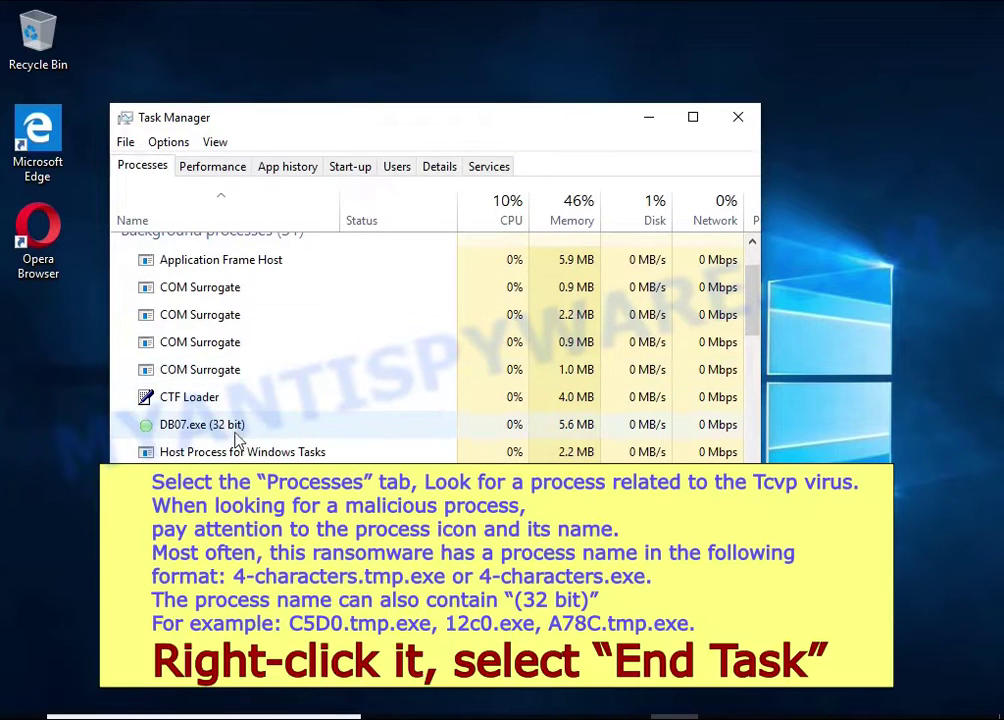
{"action": "left_click", "coordinate": [380, 429]}
{"action": "right_click", "coordinate": [390, 437]}
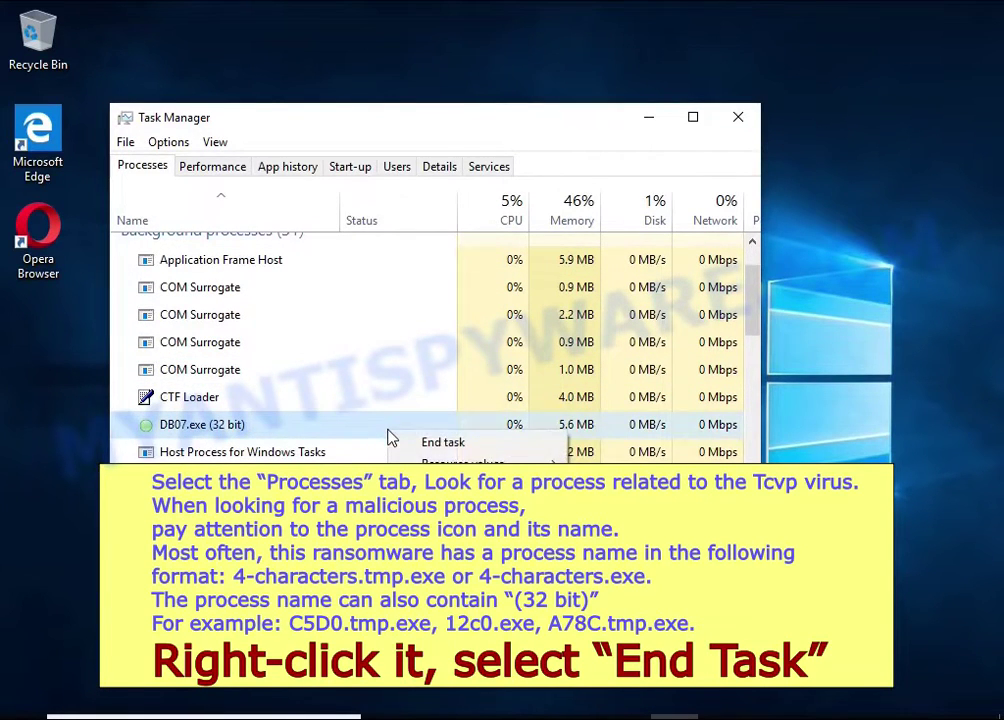
{"action": "left_click", "coordinate": [510, 446]}
- Scroll down through the whole process list and back up to the top
{"action": "scroll", "coordinate": [330, 420], "scroll_direction": "down", "scroll_amount": 2}
{"action": "scroll", "coordinate": [307, 401], "scroll_direction": "down", "scroll_amount": 2}
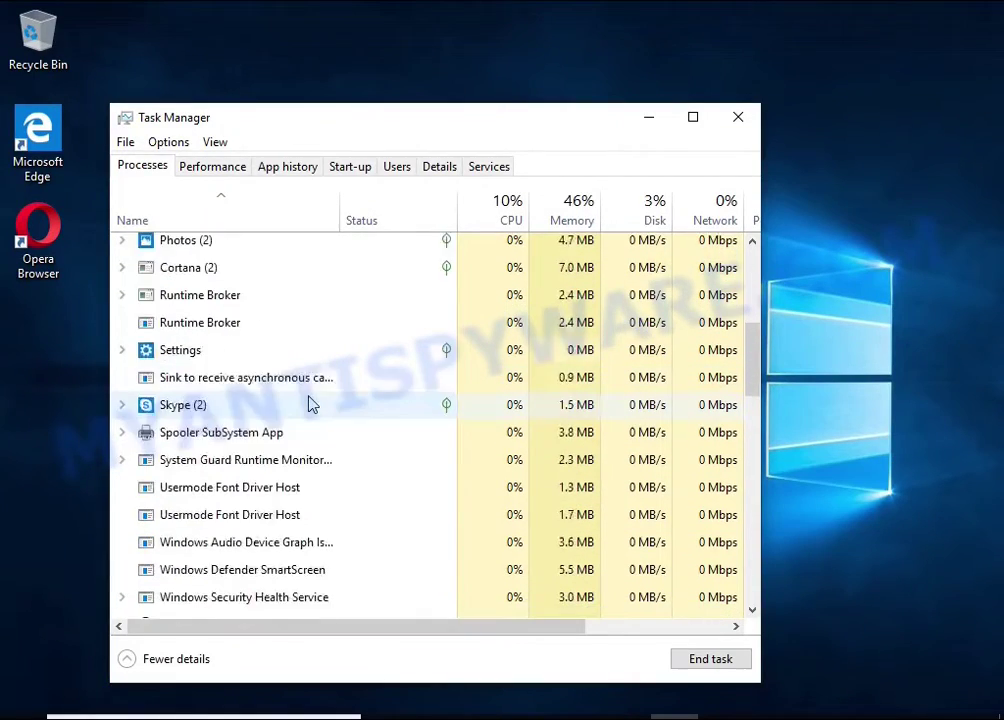
{"action": "scroll", "coordinate": [307, 401], "scroll_direction": "down", "scroll_amount": 1}
{"action": "scroll", "coordinate": [307, 401], "scroll_direction": "down", "scroll_amount": 2}
{"action": "scroll", "coordinate": [307, 401], "scroll_direction": "down", "scroll_amount": 2}
{"action": "scroll", "coordinate": [300, 398], "scroll_direction": "down", "scroll_amount": 2}
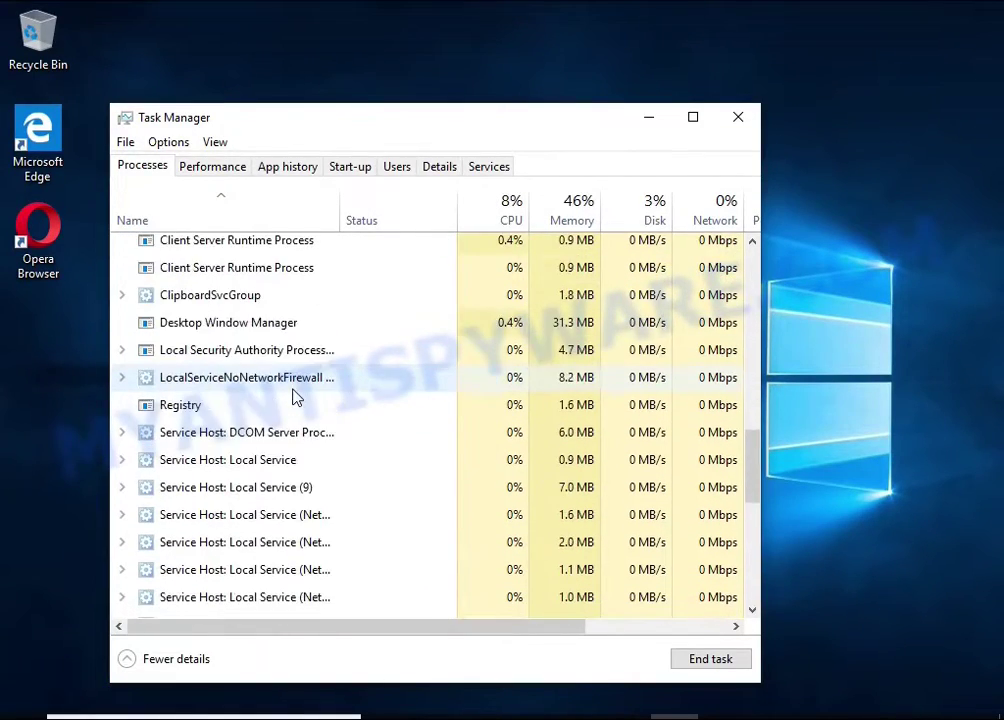
{"action": "scroll", "coordinate": [293, 396], "scroll_direction": "down", "scroll_amount": 3}
{"action": "scroll", "coordinate": [293, 396], "scroll_direction": "down", "scroll_amount": 2}
{"action": "scroll", "coordinate": [293, 398], "scroll_direction": "down", "scroll_amount": 1}
{"action": "scroll", "coordinate": [295, 396], "scroll_direction": "down", "scroll_amount": 1}
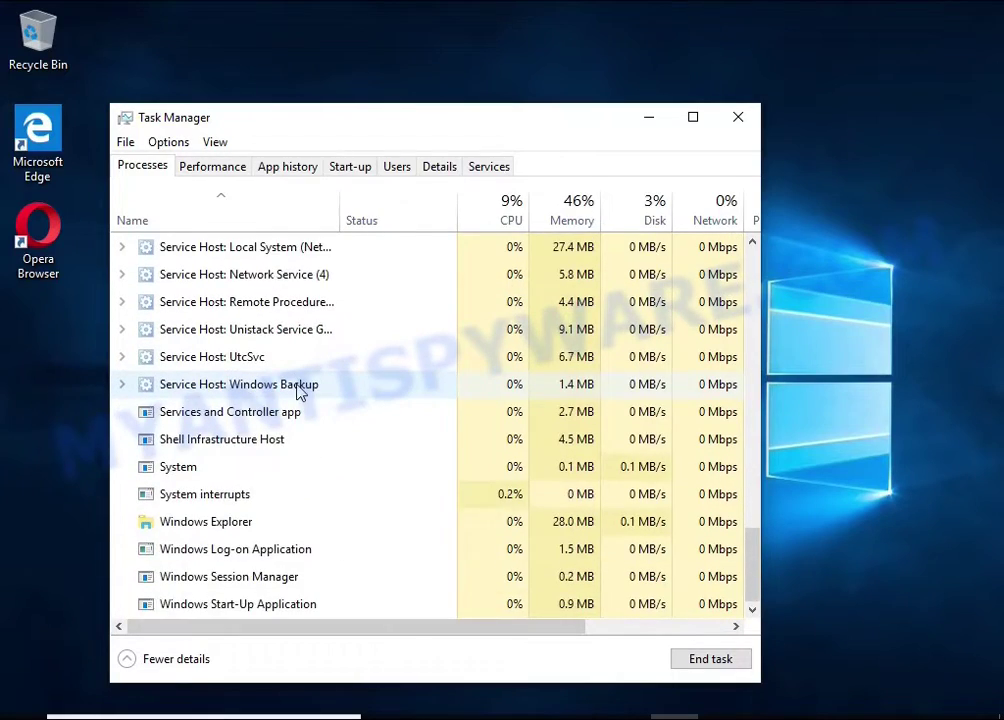
{"action": "scroll", "coordinate": [298, 395], "scroll_direction": "up", "scroll_amount": 2}
{"action": "scroll", "coordinate": [300, 403], "scroll_direction": "up", "scroll_amount": 3}
{"action": "scroll", "coordinate": [724, 511], "scroll_direction": "up", "scroll_amount": 2}
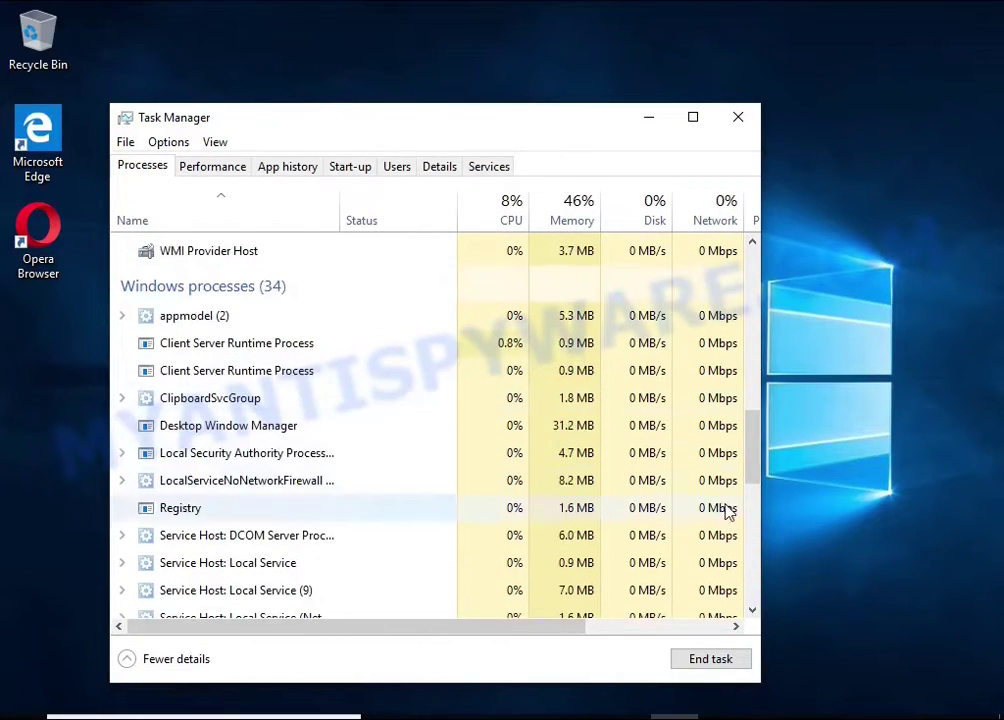
{"action": "left_click_drag", "start_coordinate": [760, 473], "coordinate": [764, 287]}
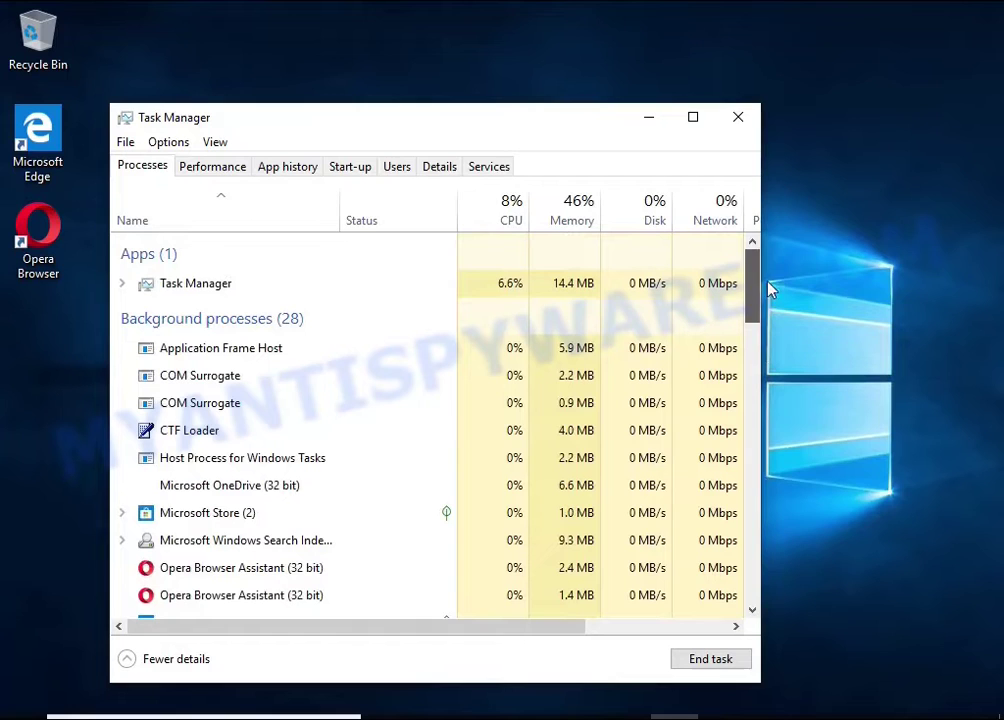
- Disable the DB07.exe entry on the Start-up tab, then close Task Manager
{"action": "left_click", "coordinate": [353, 178]}
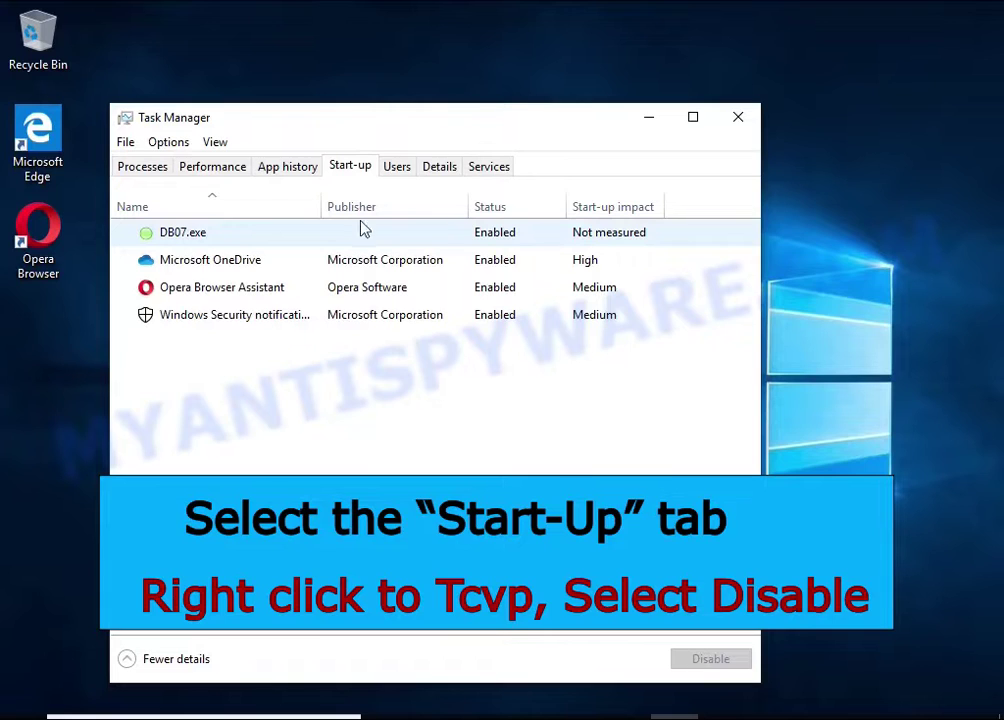
{"action": "left_click", "coordinate": [542, 242]}
{"action": "right_click", "coordinate": [543, 243]}
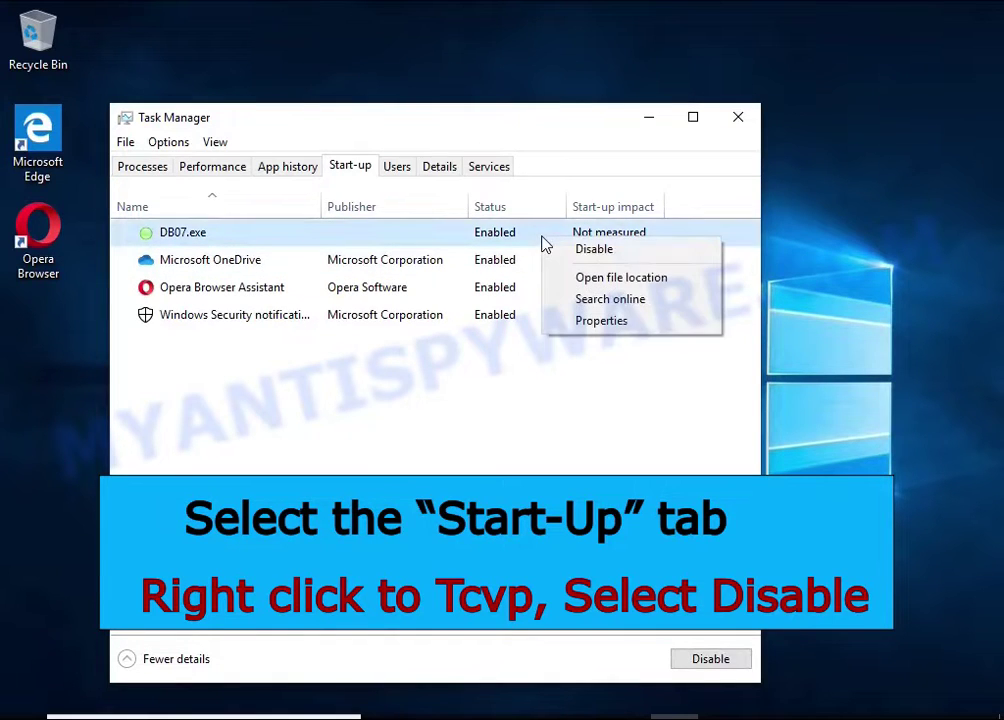
{"action": "left_click", "coordinate": [668, 255]}
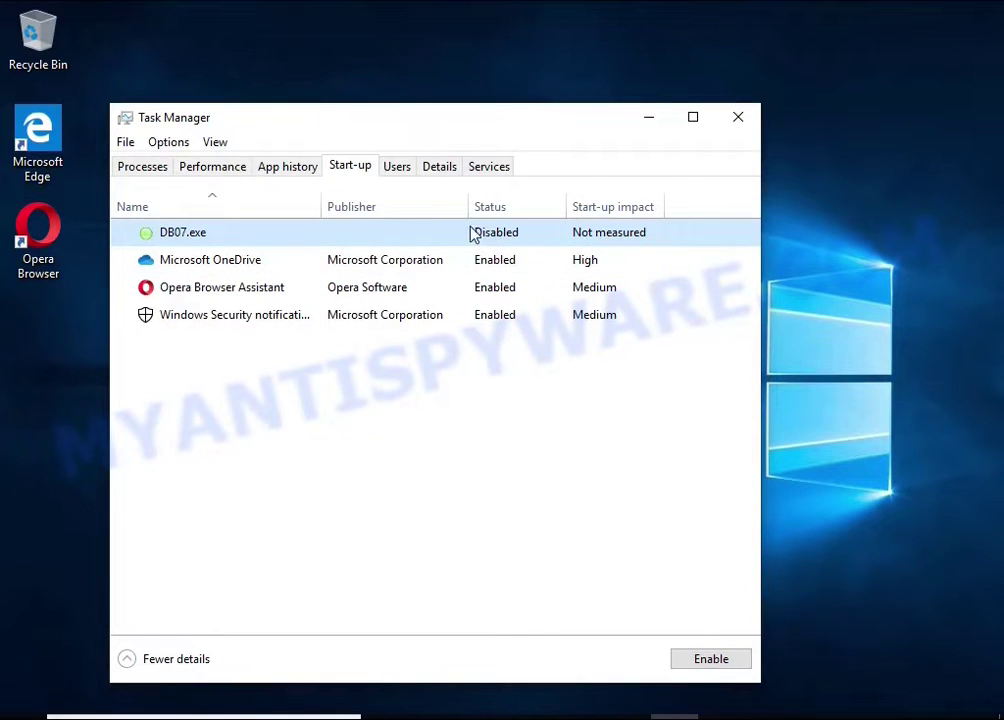
{"action": "left_click", "coordinate": [734, 123]}
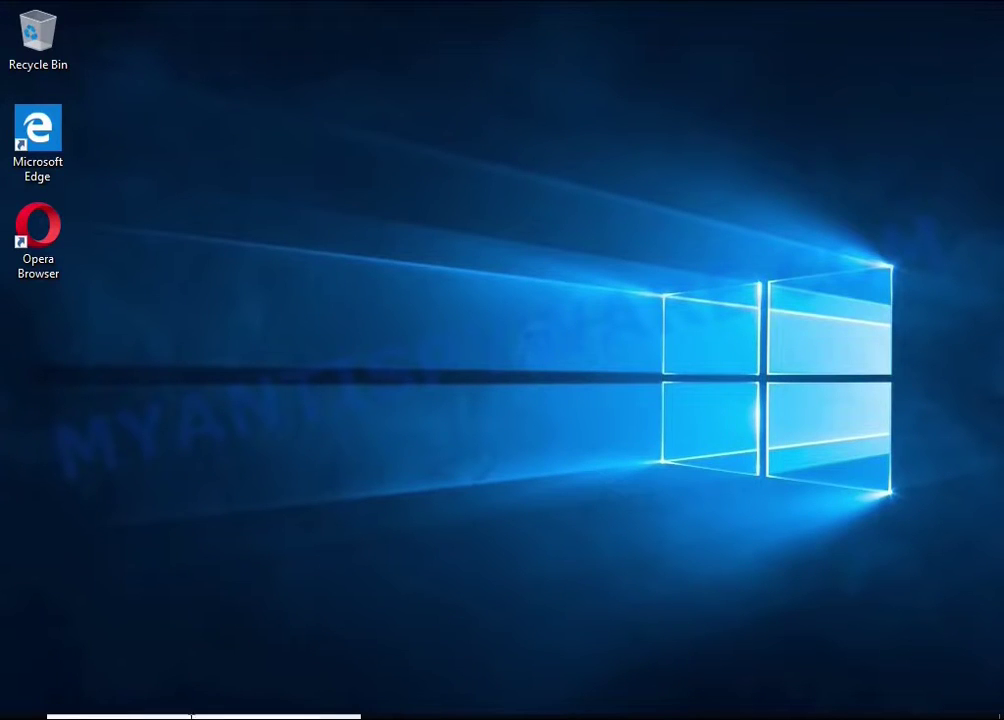
- Launch Task Scheduler from a Start search for 'task she' and move its window up
{"action": "key", "text": "super+s"}
{"action": "type", "text": "tas"}
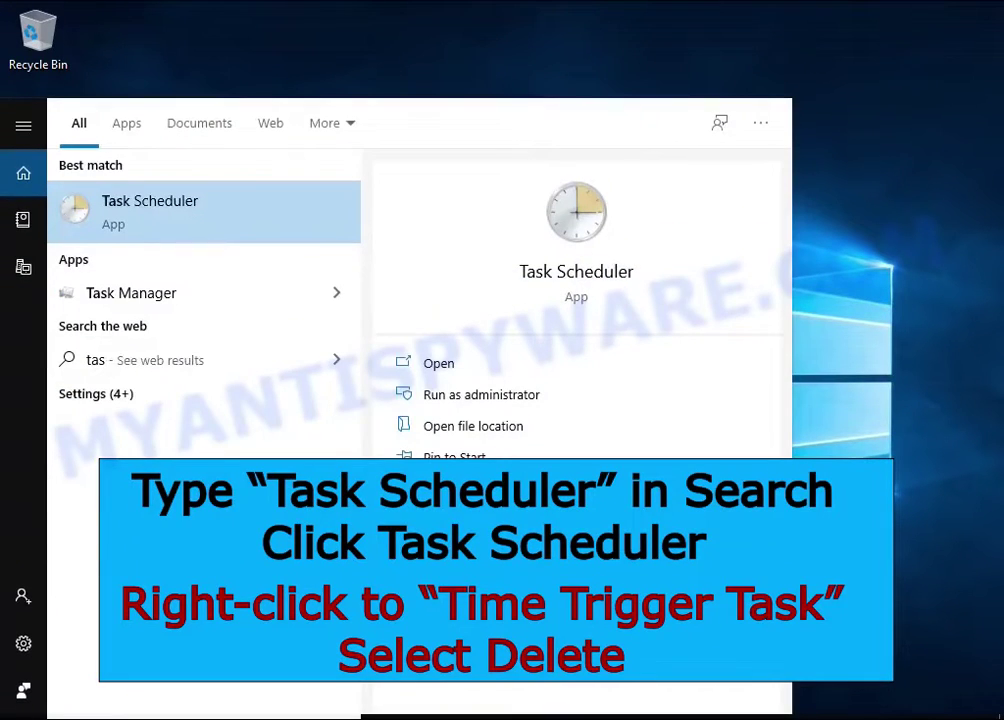
{"action": "type", "text": "k she"}
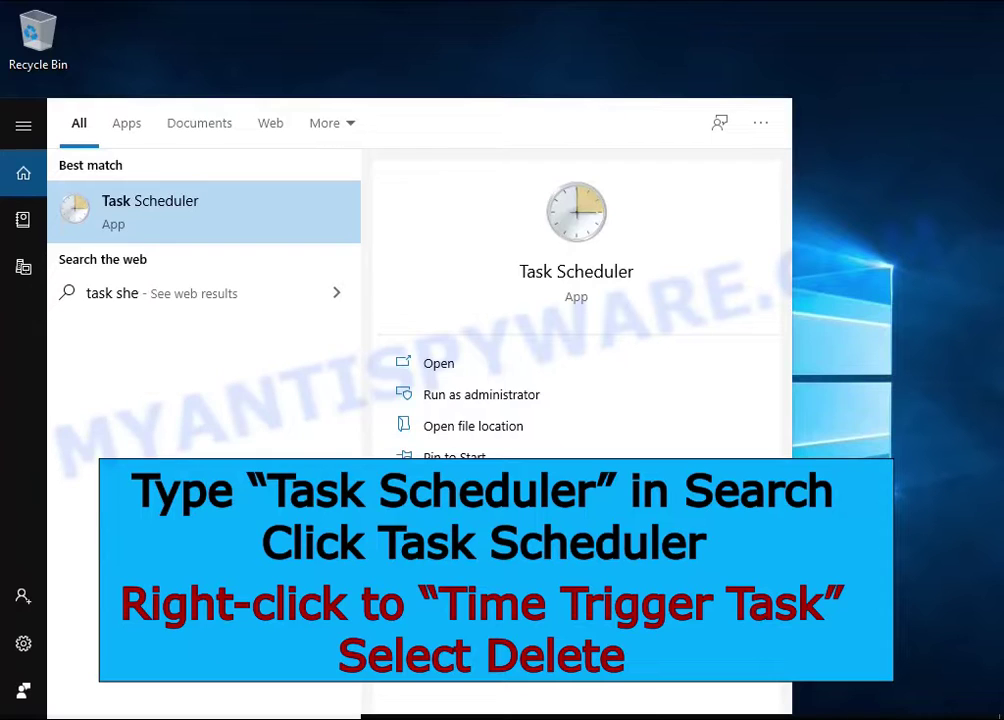
{"action": "left_click", "coordinate": [243, 229]}
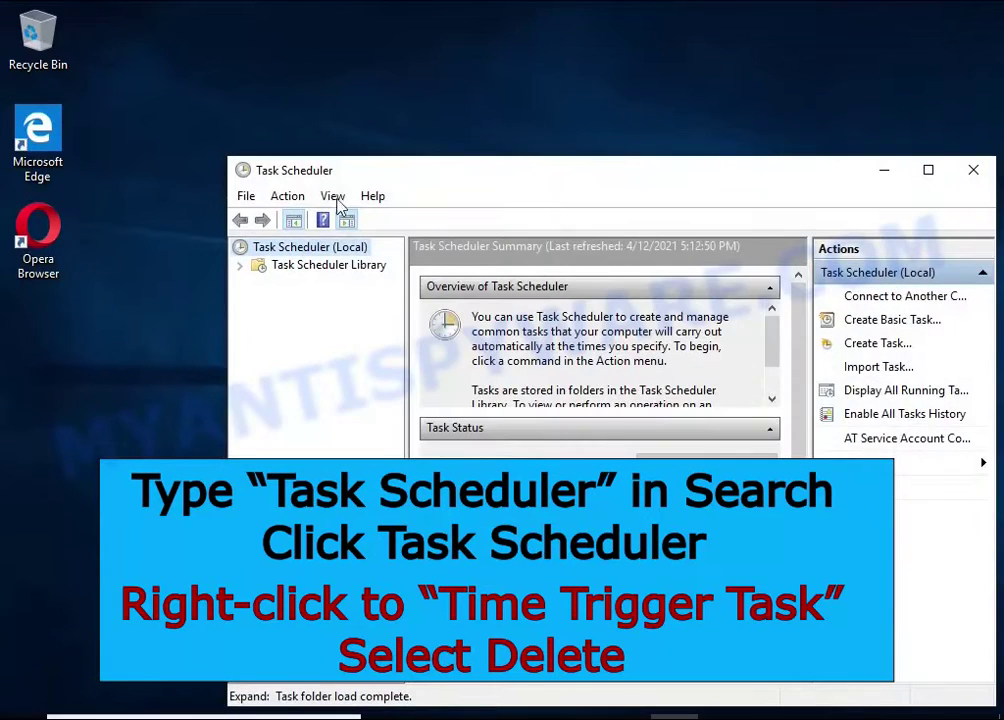
{"action": "left_click_drag", "start_coordinate": [372, 172], "coordinate": [305, 108]}
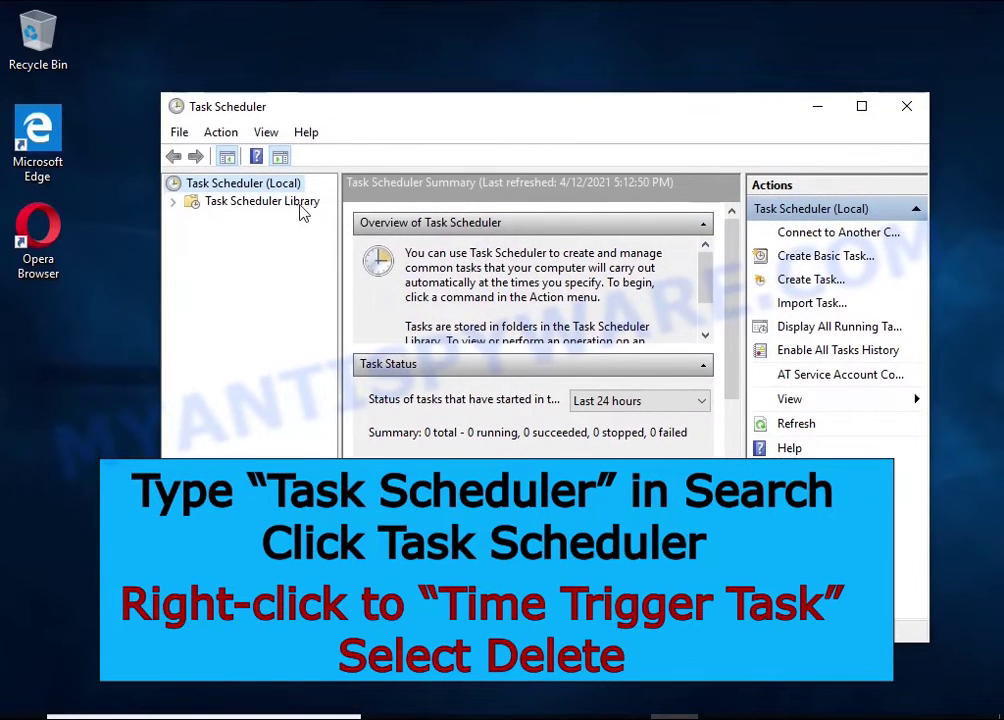
- Delete Time Trigger Task from the Task Scheduler Library, confirming Yes
{"action": "left_click", "coordinate": [290, 203]}
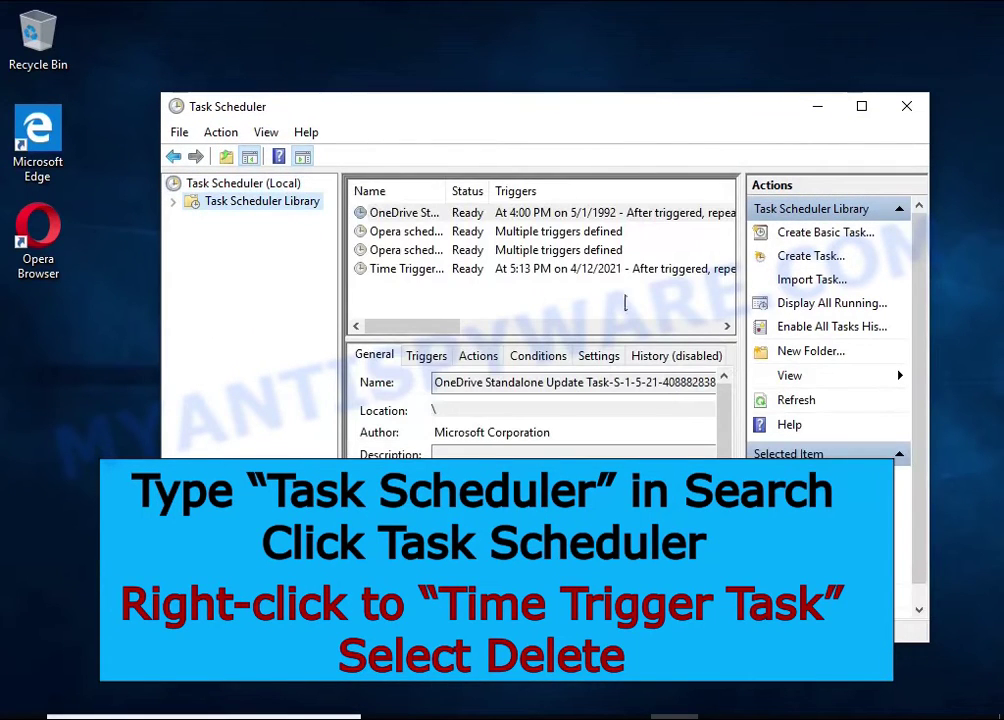
{"action": "left_click", "coordinate": [650, 270]}
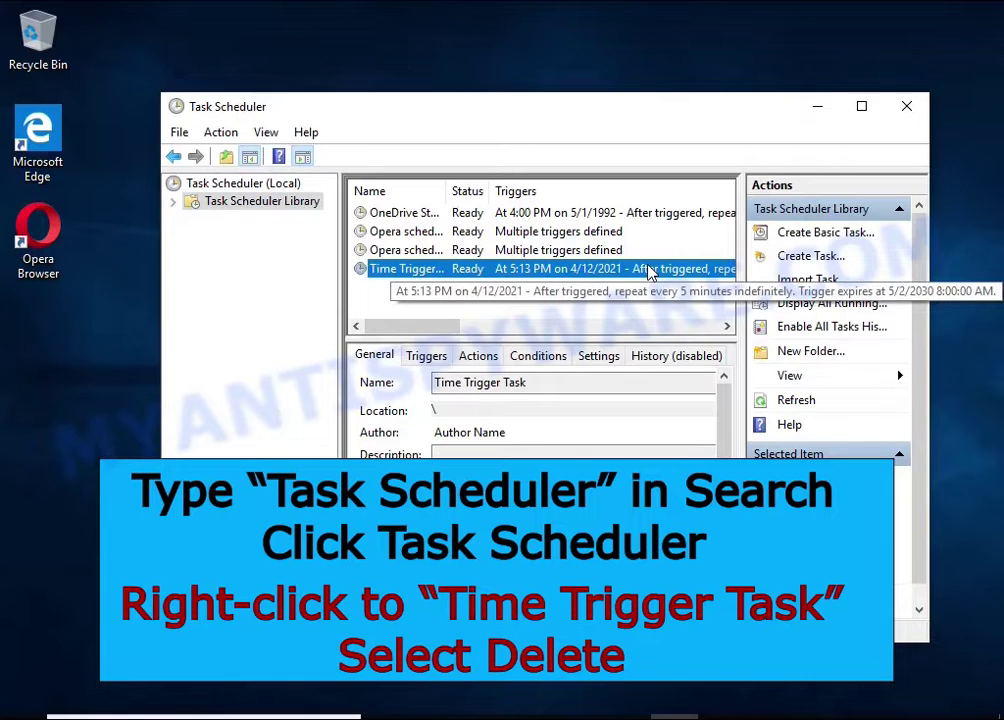
{"action": "right_click", "coordinate": [650, 272]}
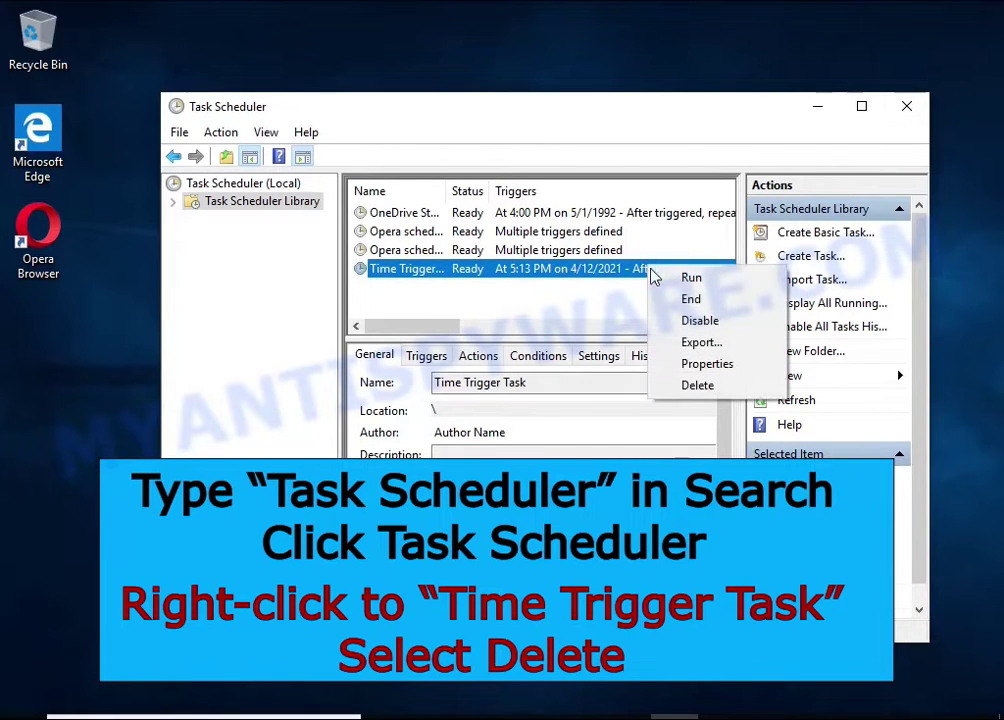
{"action": "left_click", "coordinate": [738, 390]}
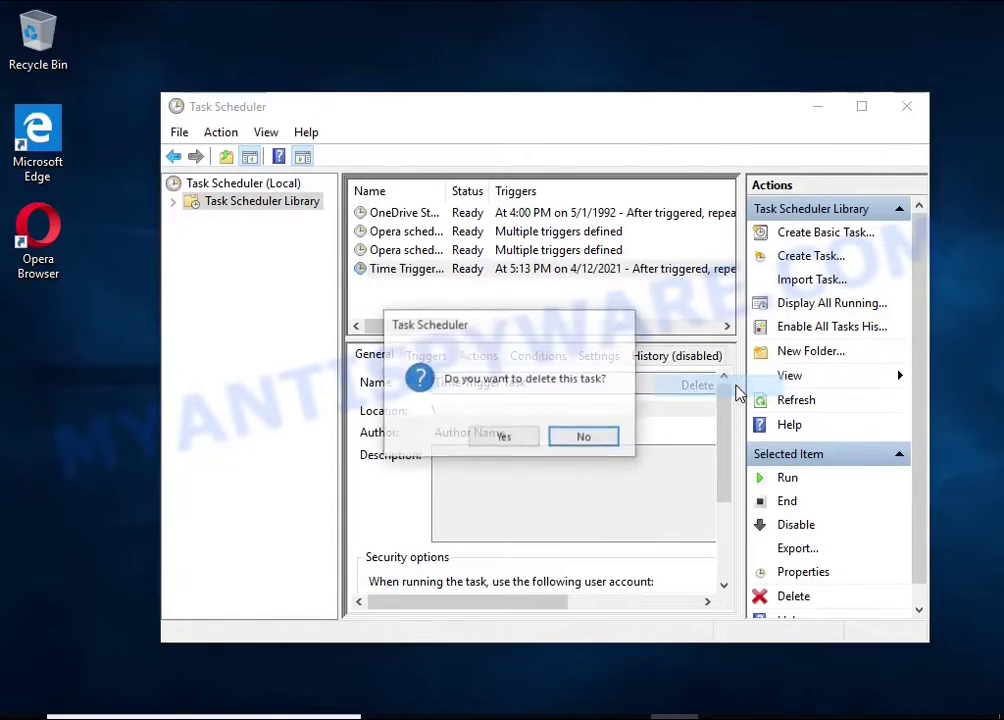
{"action": "left_click", "coordinate": [505, 444]}
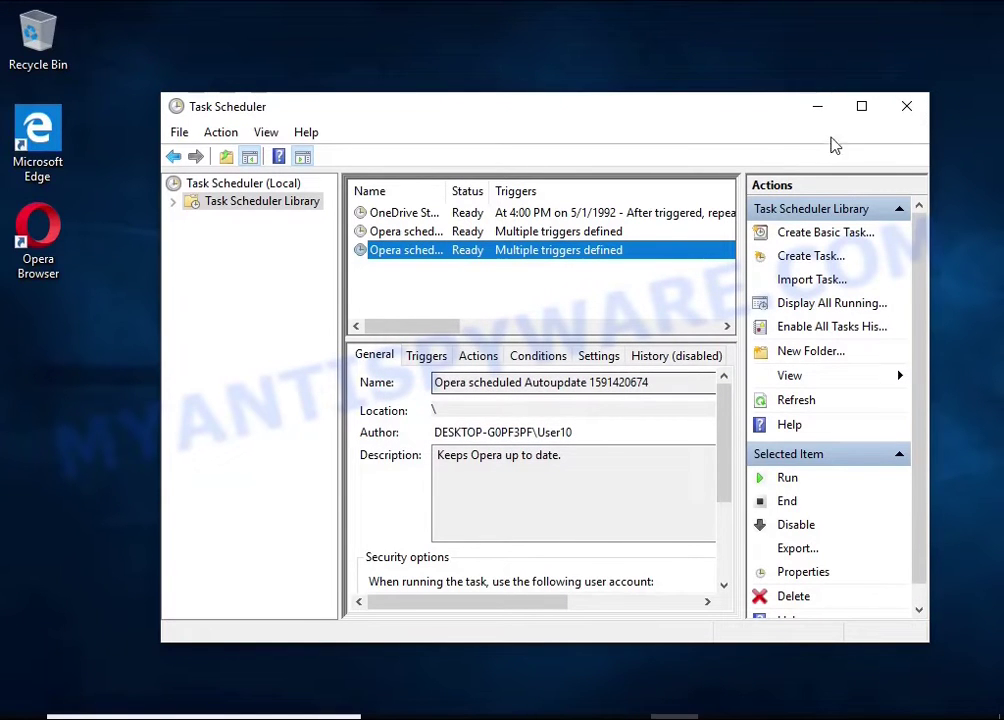
- Close Task Scheduler, reopen Task Manager, and open DB07.exe's start-up file location
{"action": "left_click", "coordinate": [907, 108]}
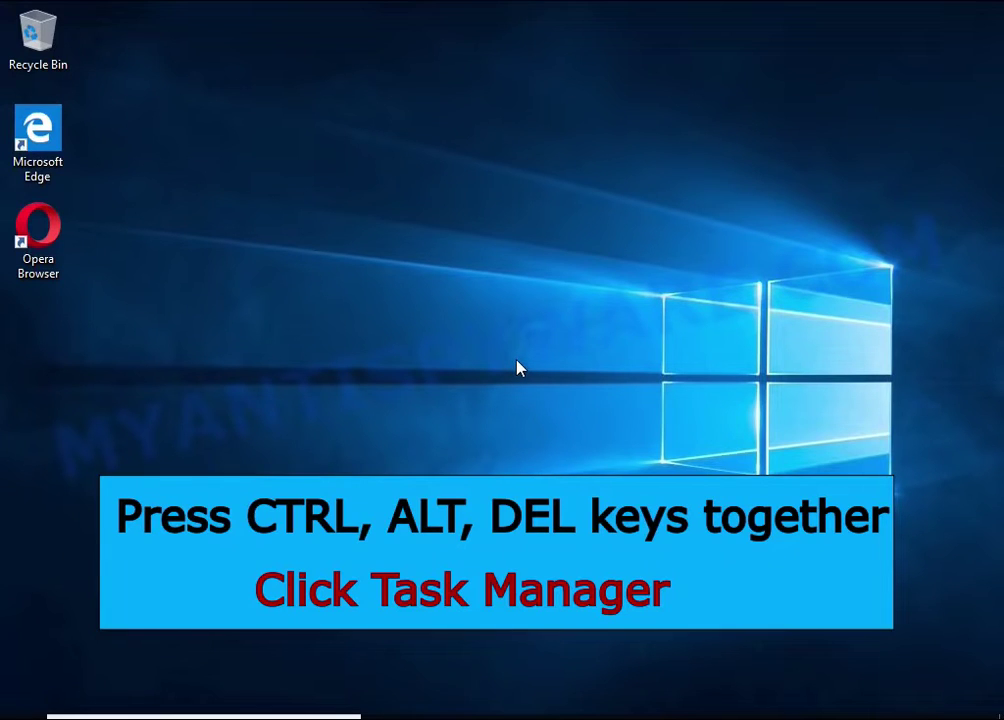
{"action": "key", "text": "ctrl+alt+Delete"}
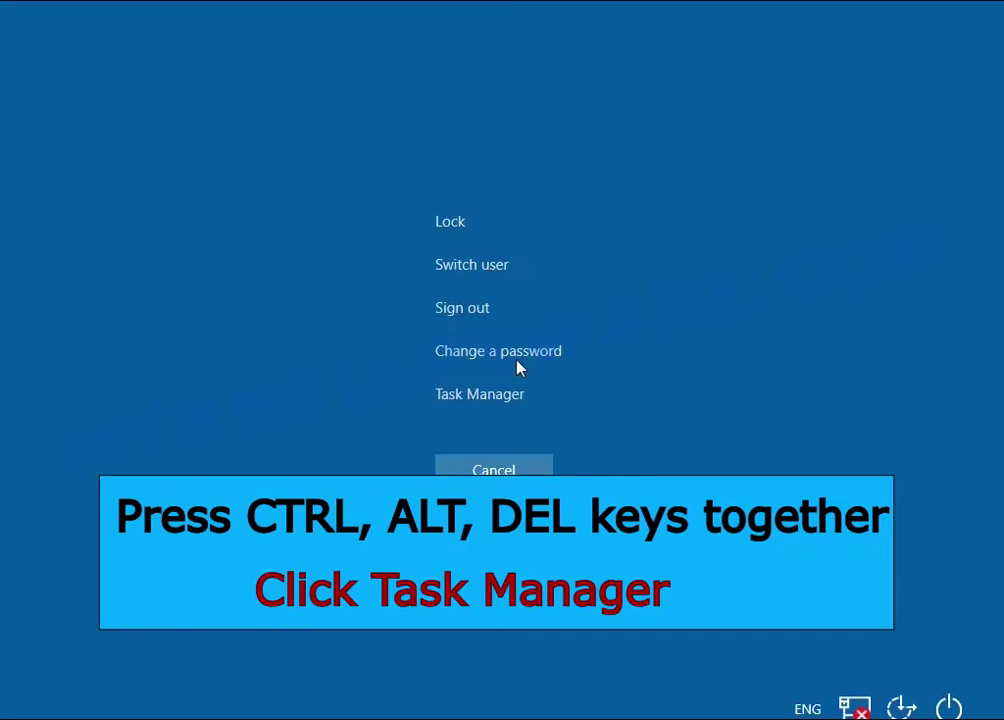
{"action": "left_click", "coordinate": [491, 403]}
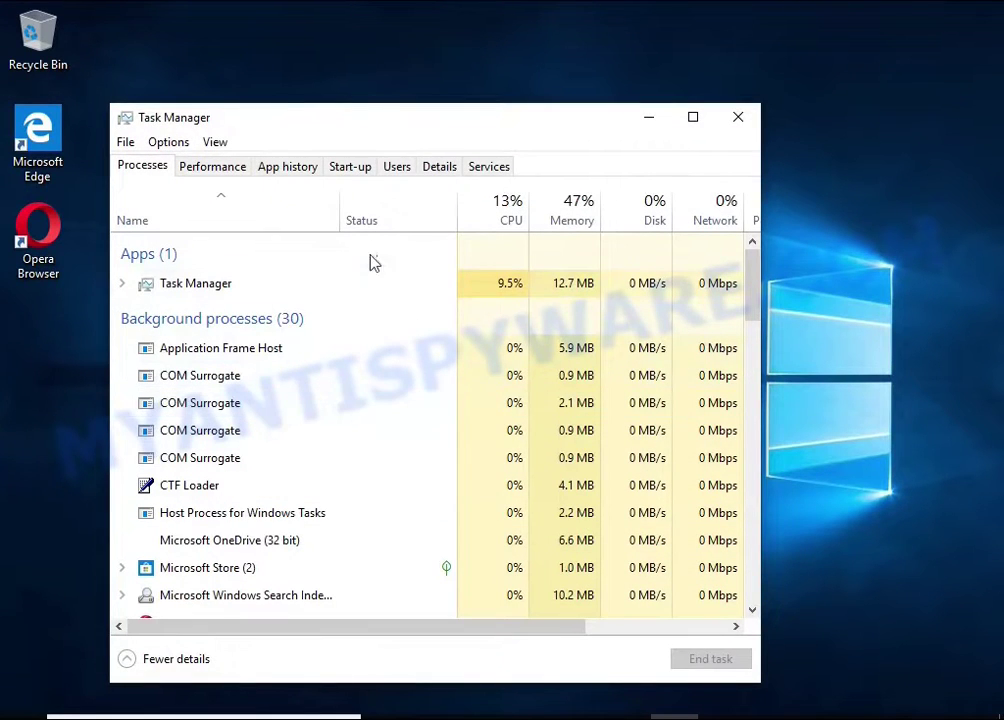
{"action": "left_click", "coordinate": [360, 172]}
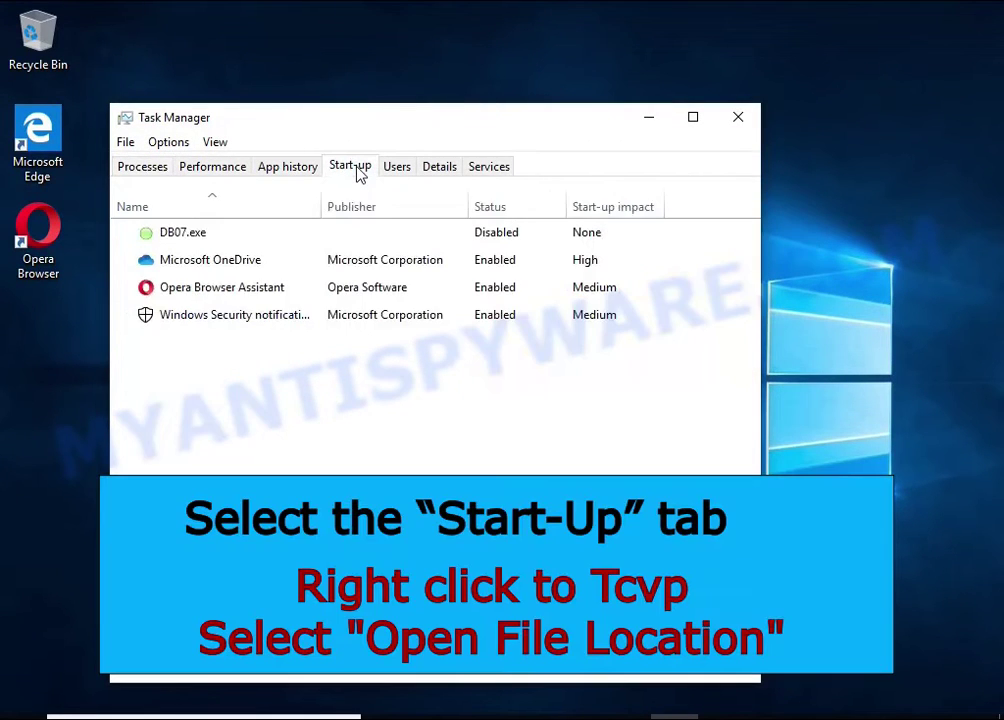
{"action": "right_click", "coordinate": [549, 235]}
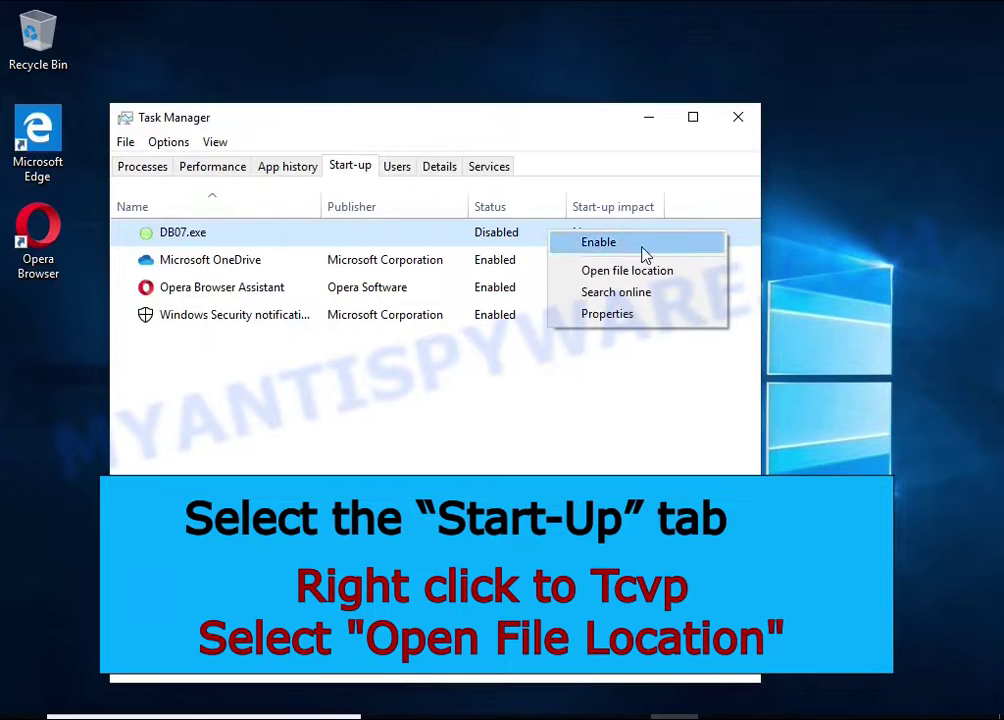
{"action": "left_click", "coordinate": [697, 281]}
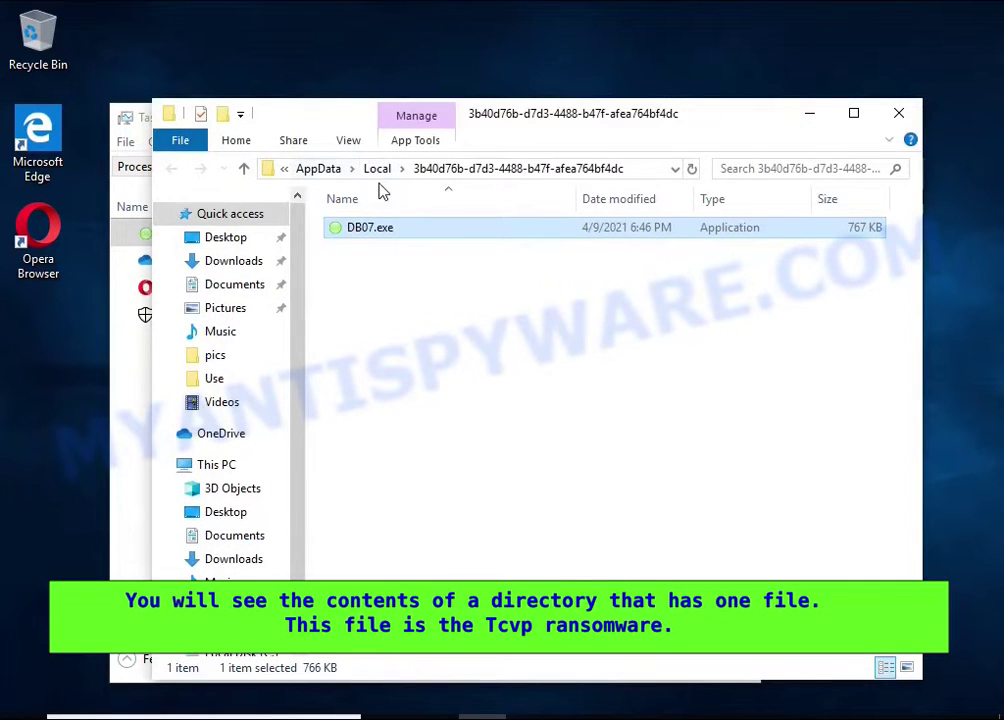
- Close Task Manager and try deleting DB07.exe; access is denied twice, so cancel
{"action": "left_click", "coordinate": [125, 405]}
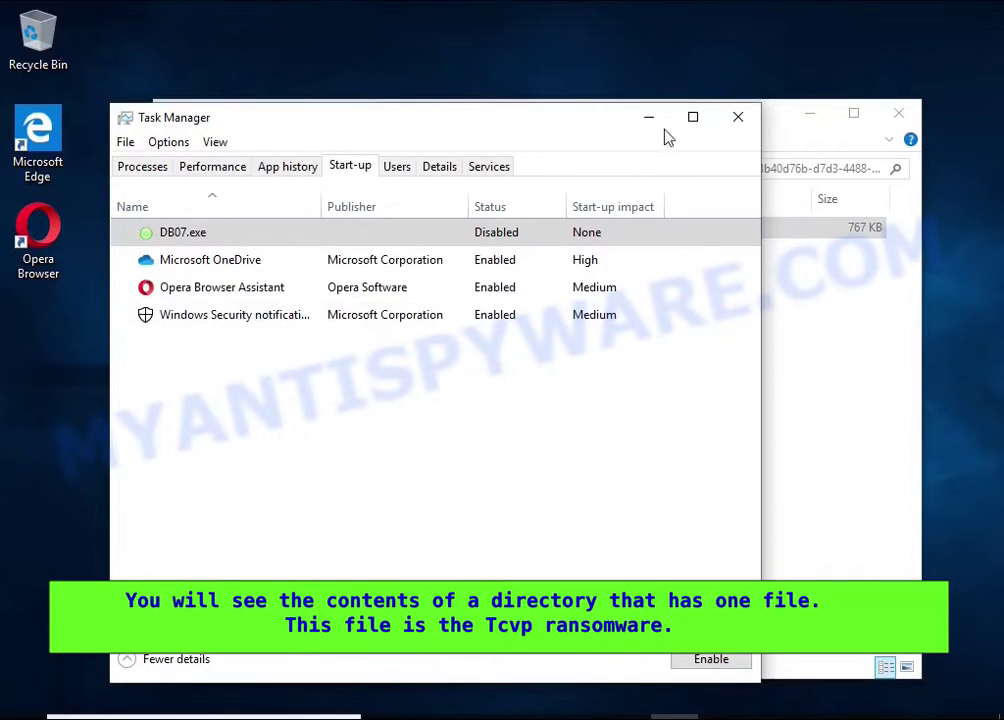
{"action": "left_click", "coordinate": [735, 122]}
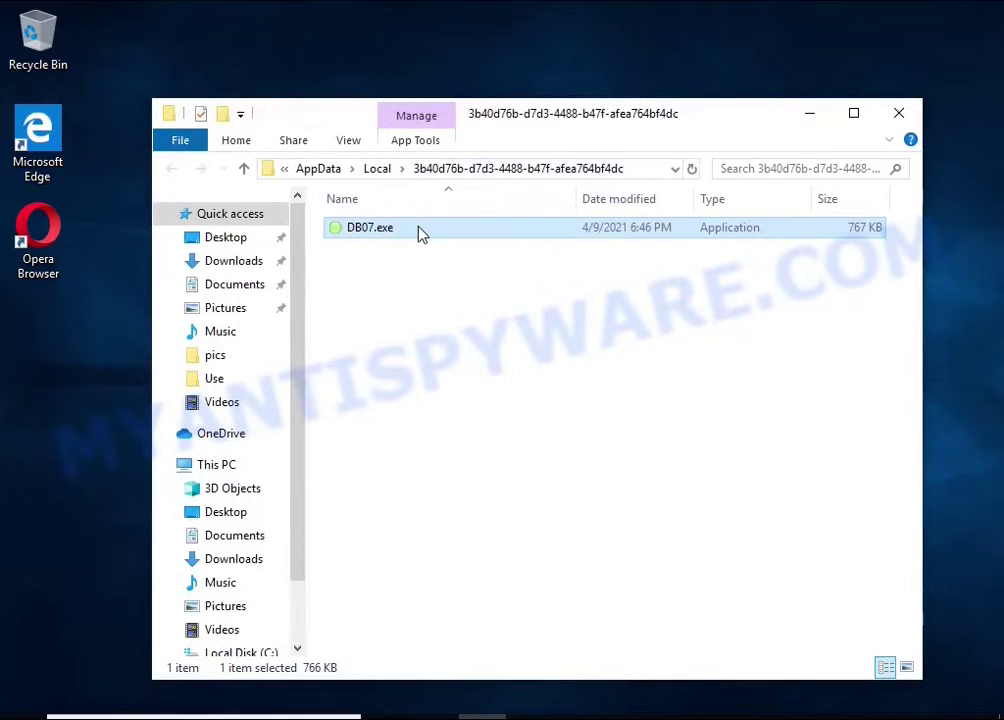
{"action": "right_click", "coordinate": [419, 232]}
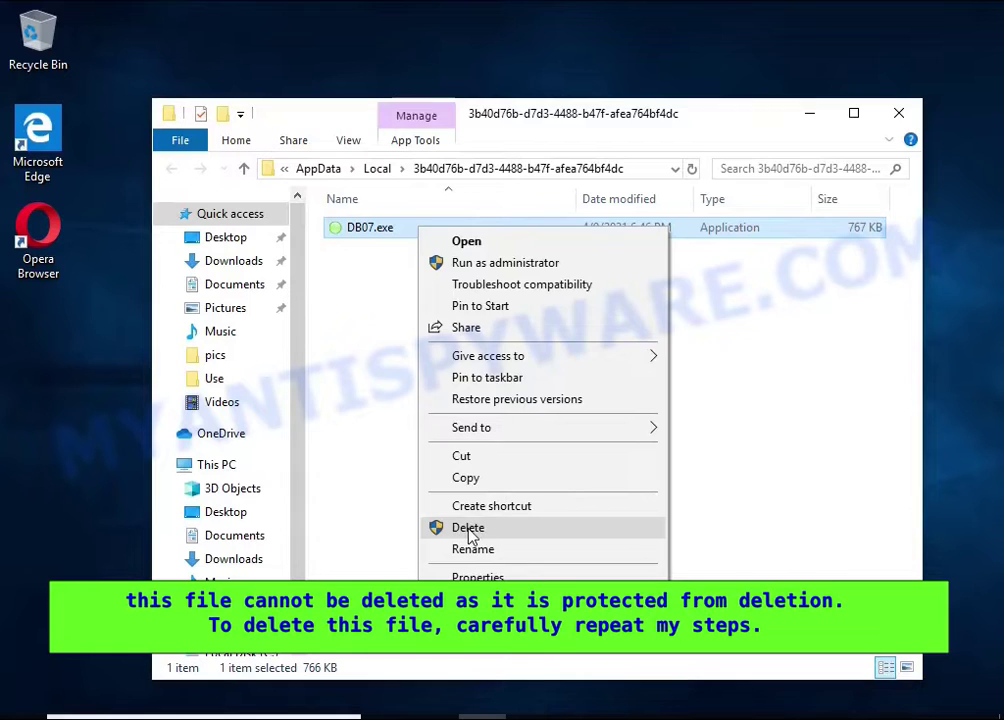
{"action": "left_click", "coordinate": [469, 530]}
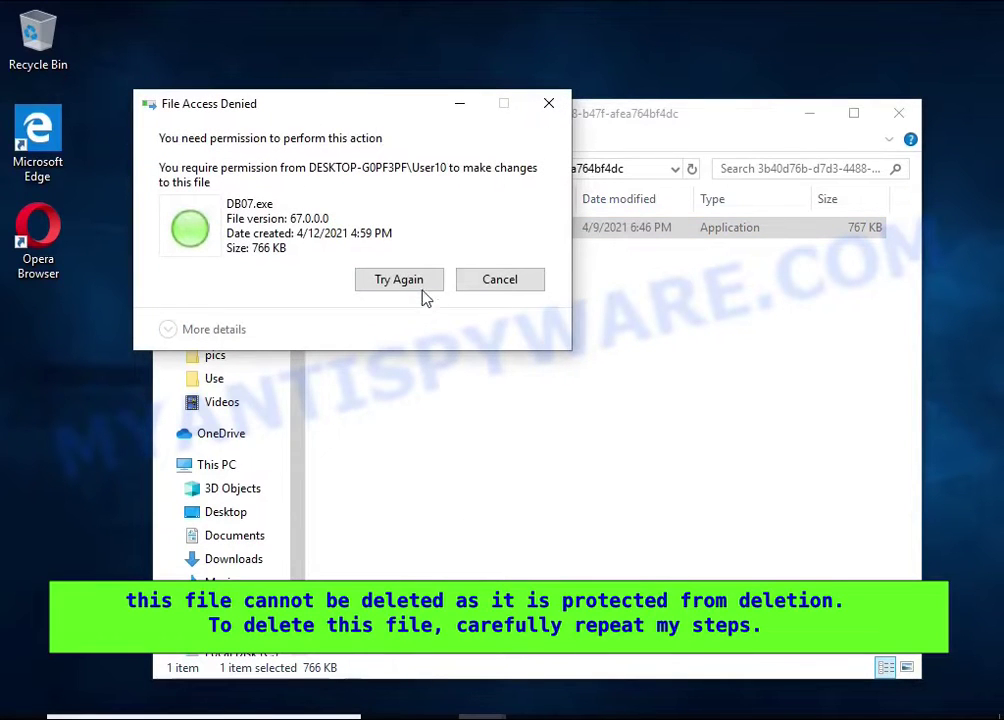
{"action": "left_click", "coordinate": [418, 283]}
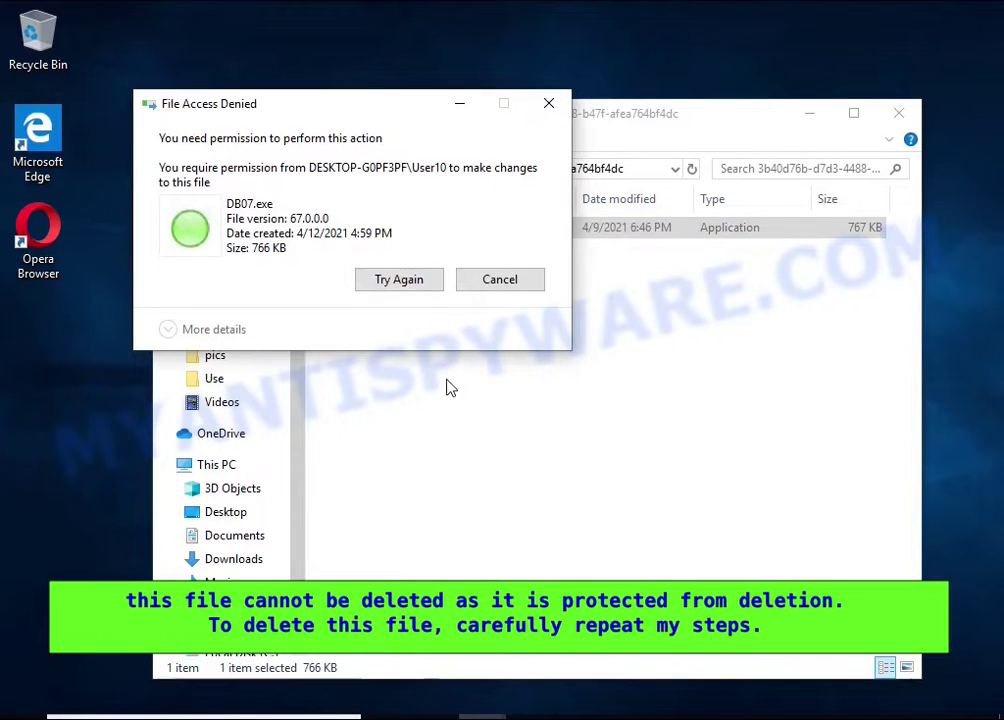
{"action": "left_click", "coordinate": [406, 285]}
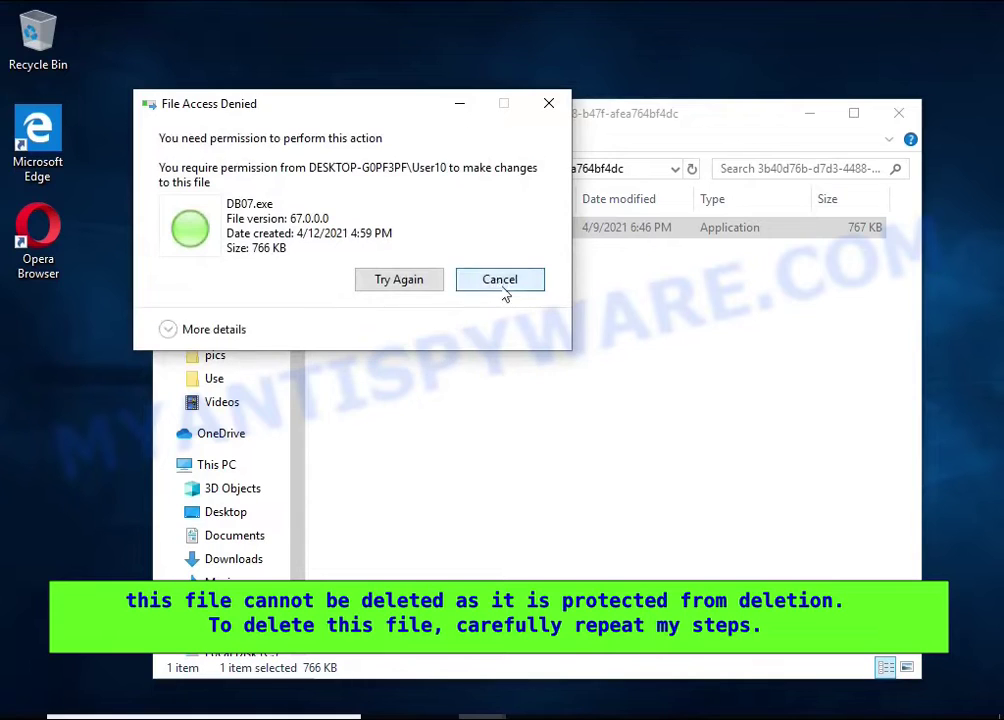
{"action": "left_click", "coordinate": [506, 294]}
{"action": "right_click", "coordinate": [413, 240]}
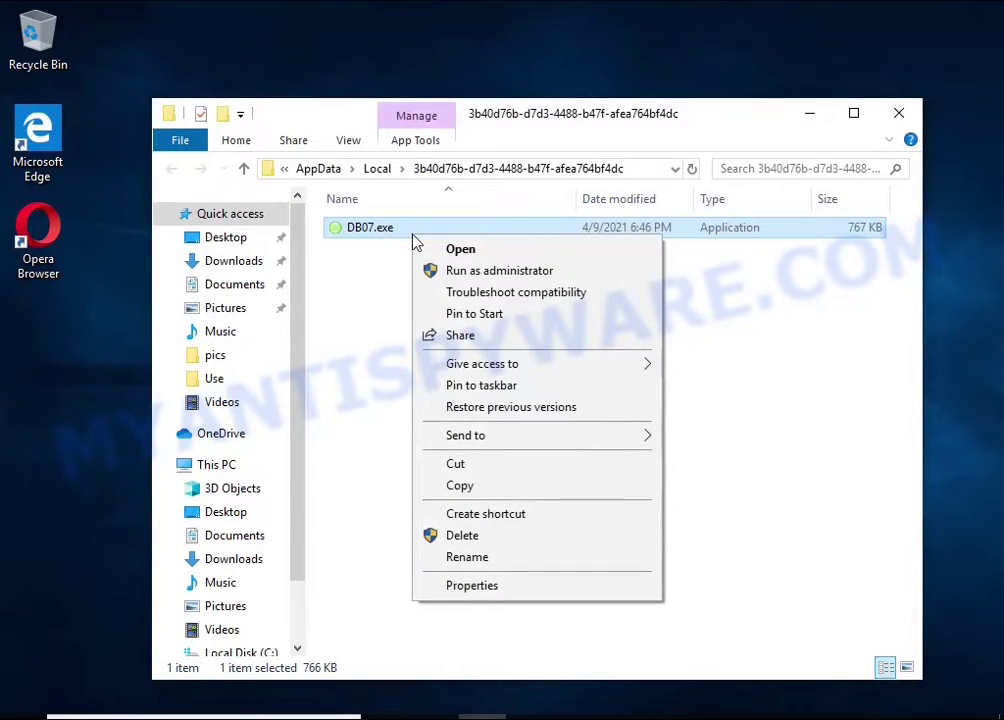
- In DB07.exe's advanced security settings, disable inheritance, keeping the inherited entries as explicit
{"action": "left_click", "coordinate": [563, 590]}
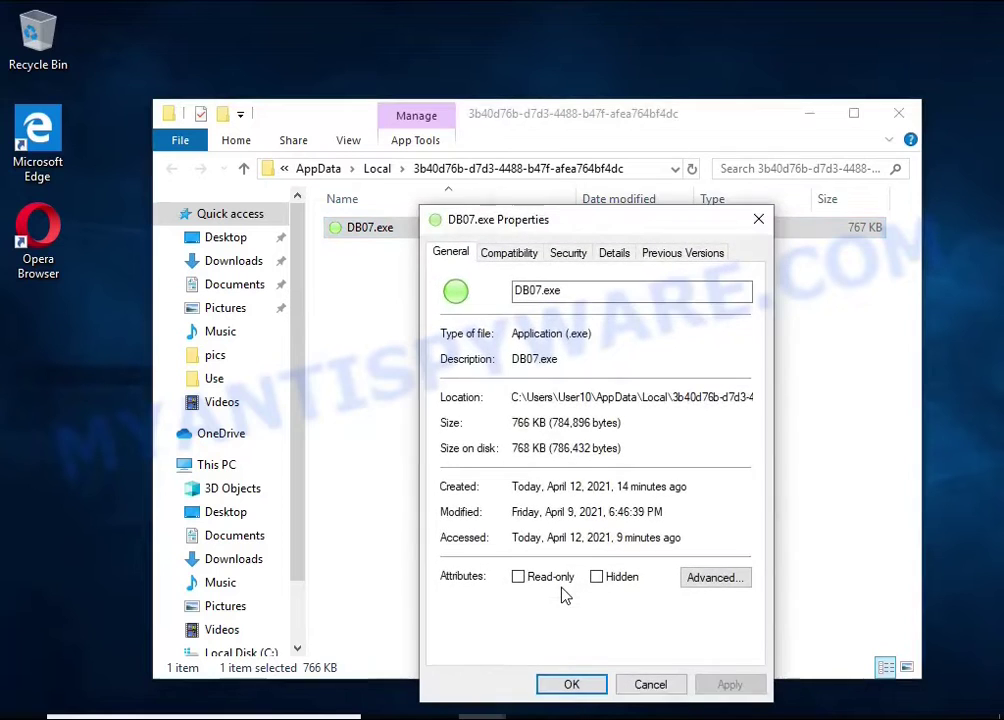
{"action": "left_click", "coordinate": [567, 256]}
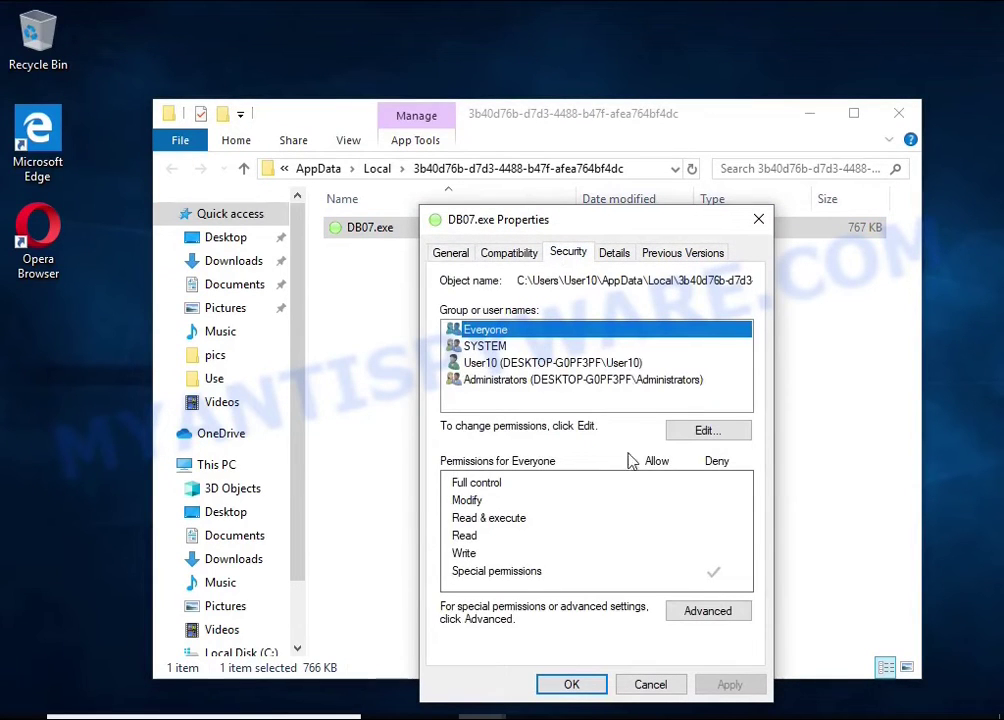
{"action": "left_click", "coordinate": [720, 610]}
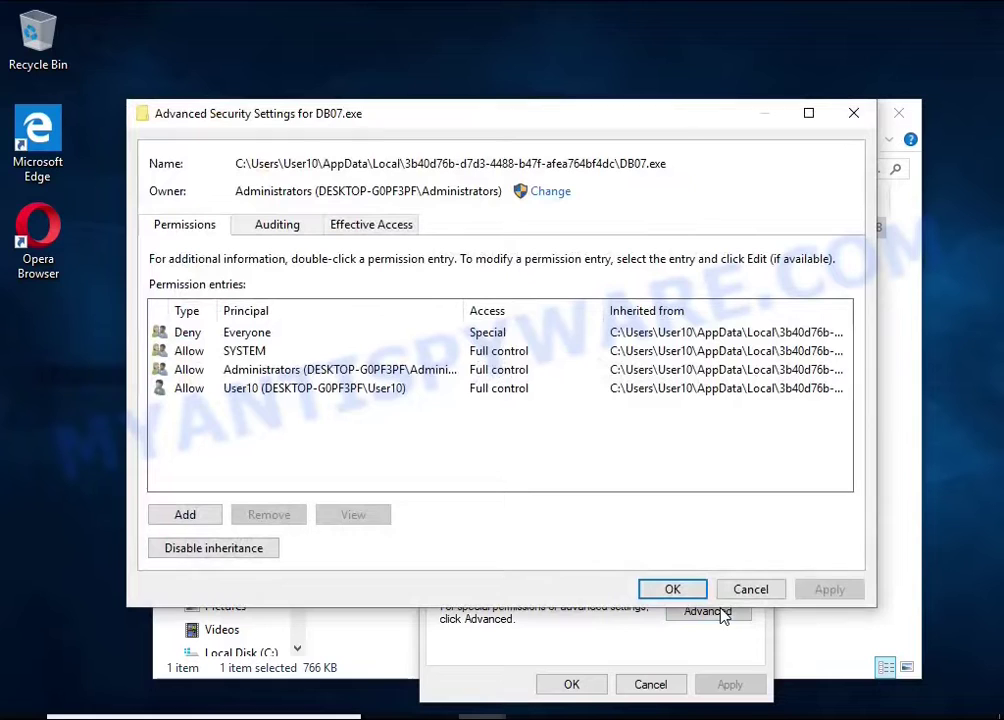
{"action": "left_click", "coordinate": [256, 561]}
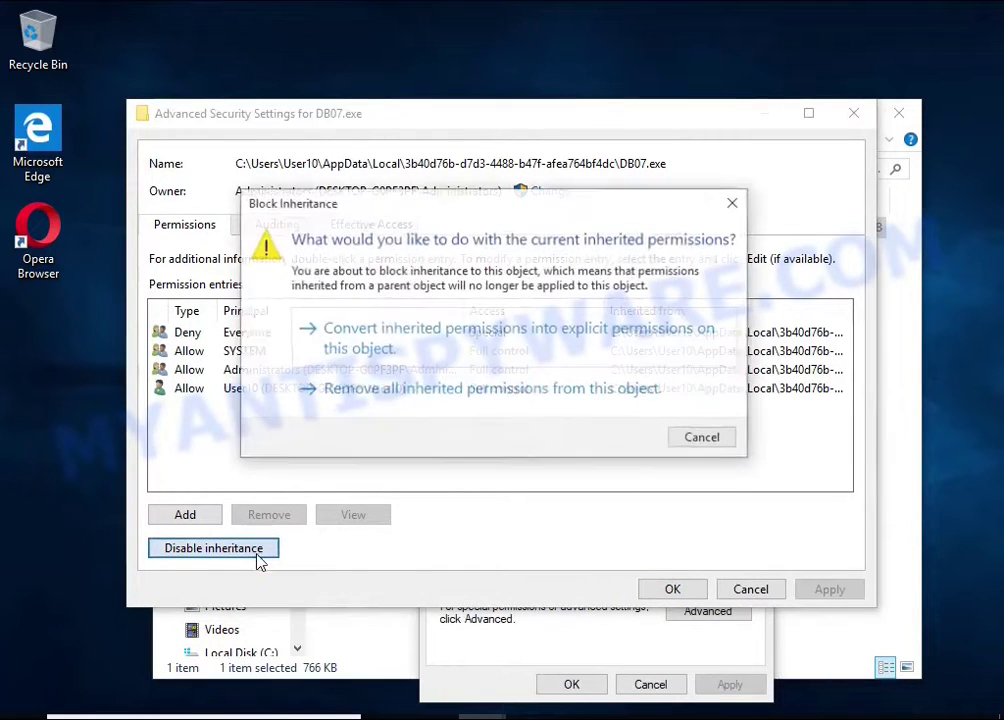
{"action": "left_click", "coordinate": [521, 359]}
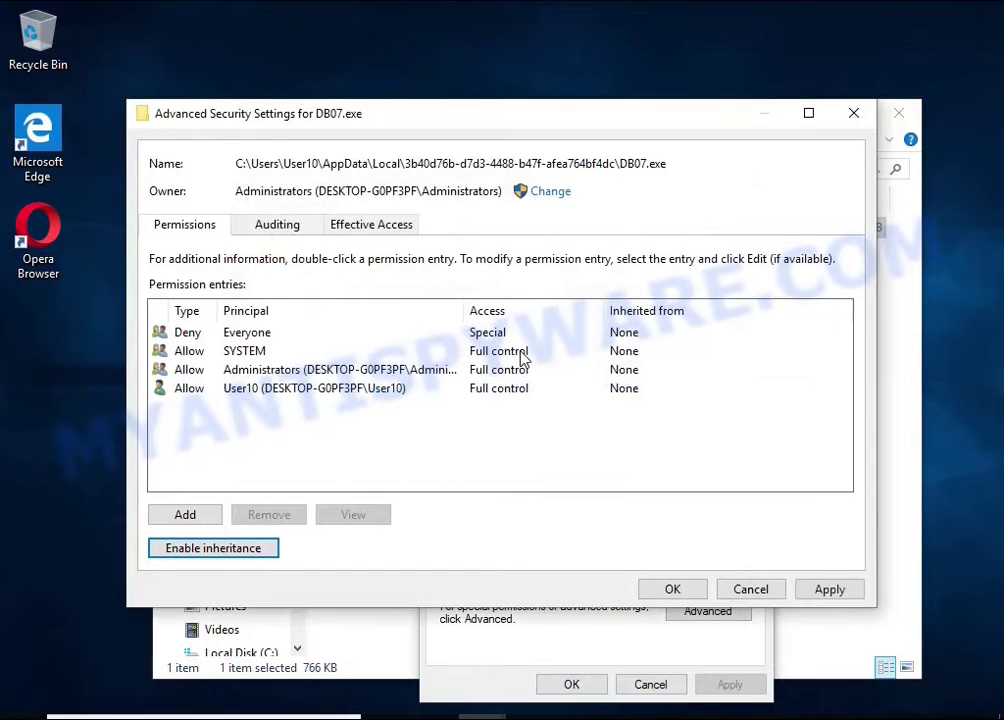
- Remove the Deny Everyone entry and OK both security dialogs
{"action": "left_click", "coordinate": [245, 341]}
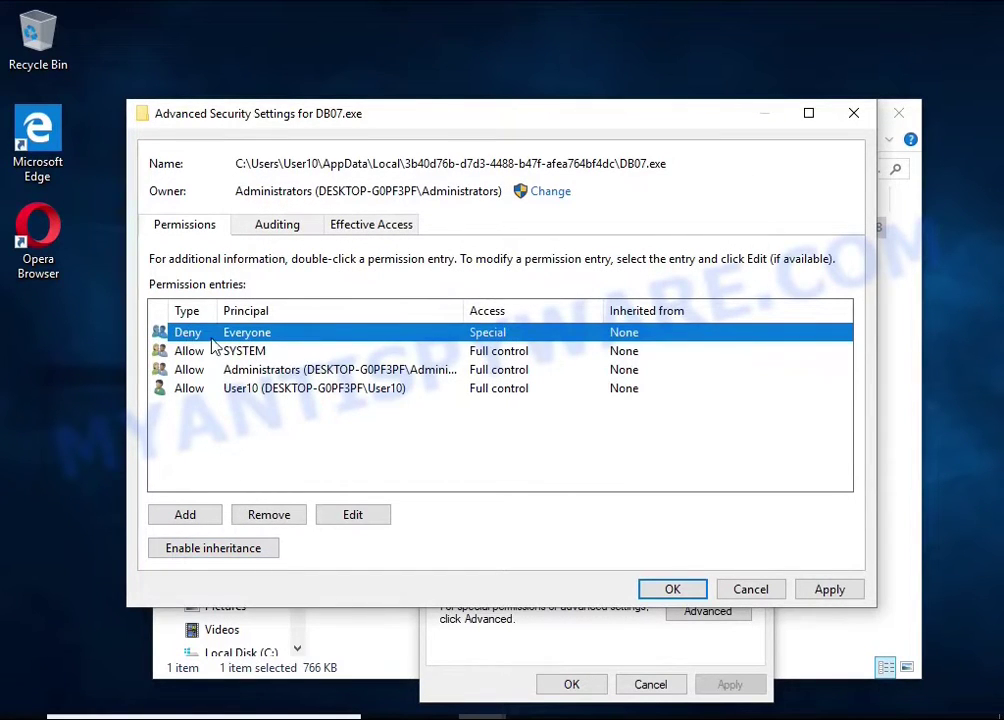
{"action": "left_click", "coordinate": [297, 520]}
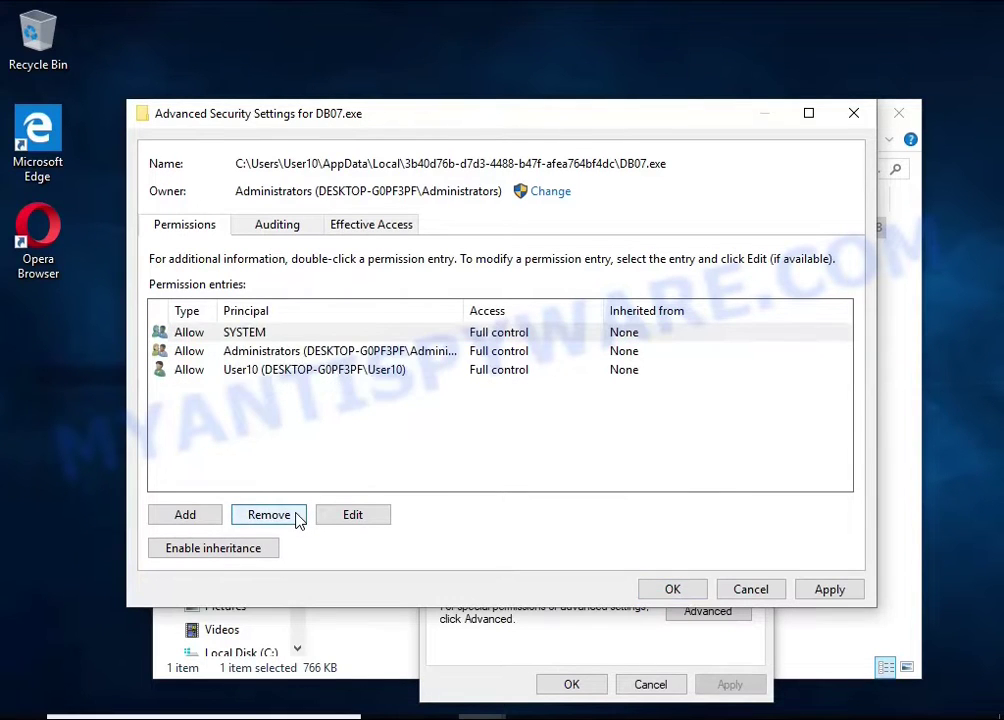
{"action": "left_click", "coordinate": [673, 591]}
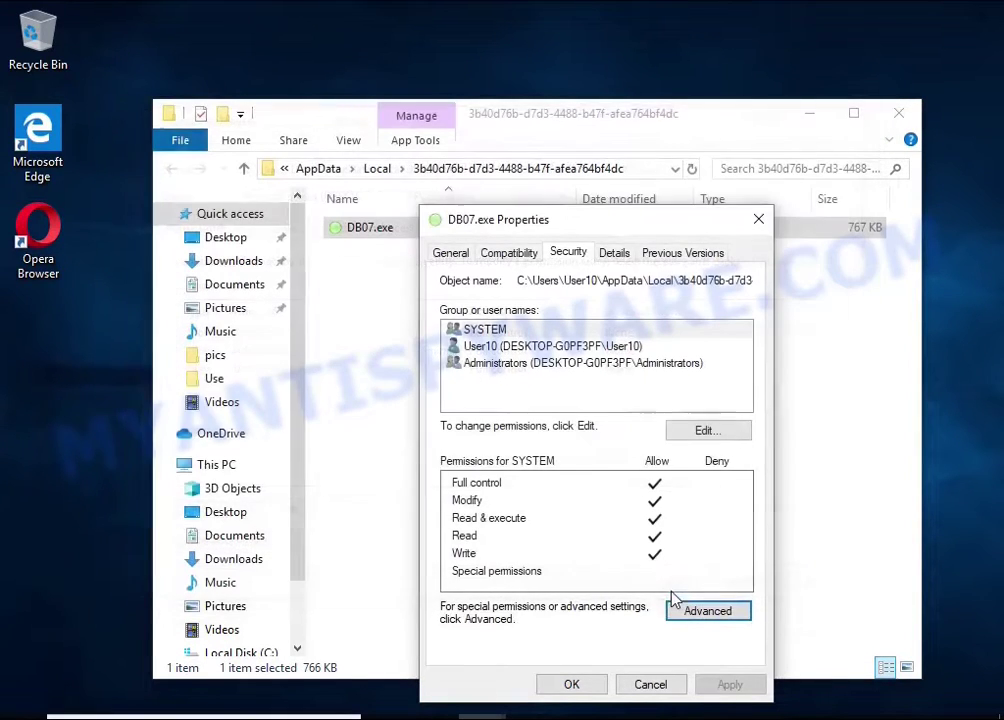
{"action": "left_click", "coordinate": [573, 683]}
- Delete DB07.exe, then open USB Drive (E:) from its notification to view files
{"action": "right_click", "coordinate": [383, 229]}
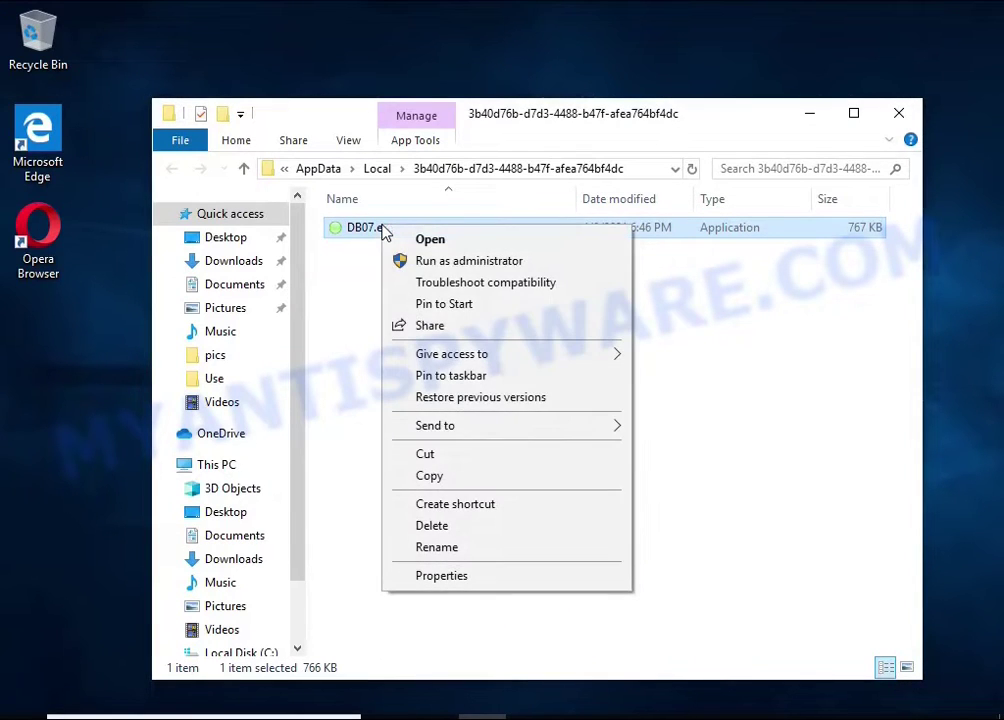
{"action": "left_click", "coordinate": [486, 526]}
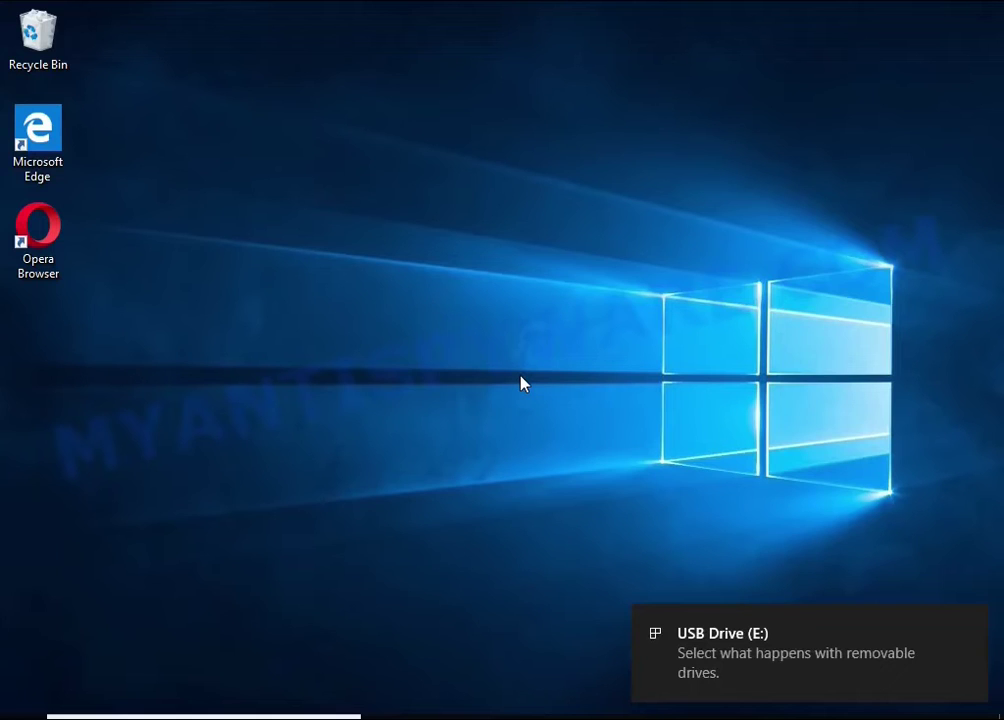
{"action": "left_click", "coordinate": [745, 660]}
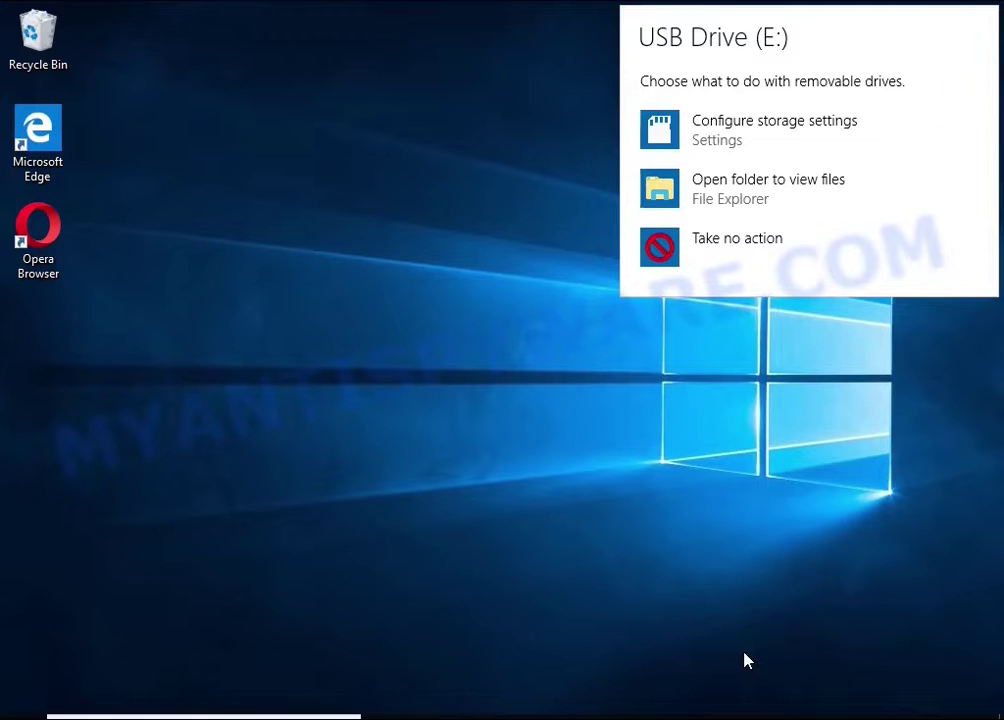
{"action": "left_click", "coordinate": [752, 193]}
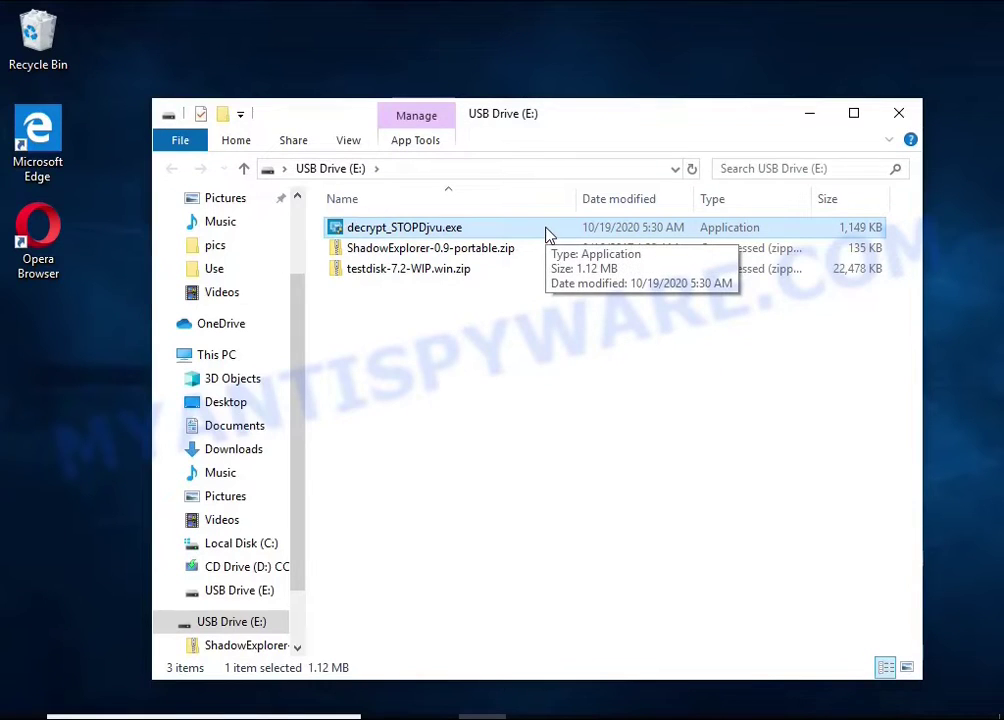
- Run decrypt_STOPDjvu.exe as administrator and accept its license terms
{"action": "double_click", "coordinate": [547, 229]}
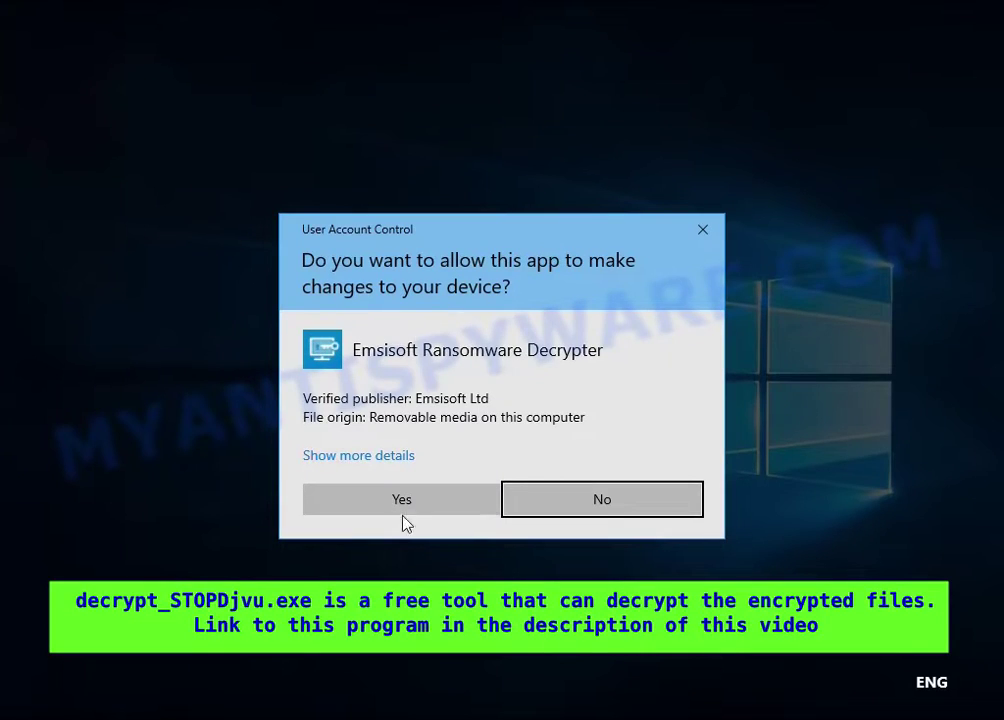
{"action": "left_click", "coordinate": [404, 512]}
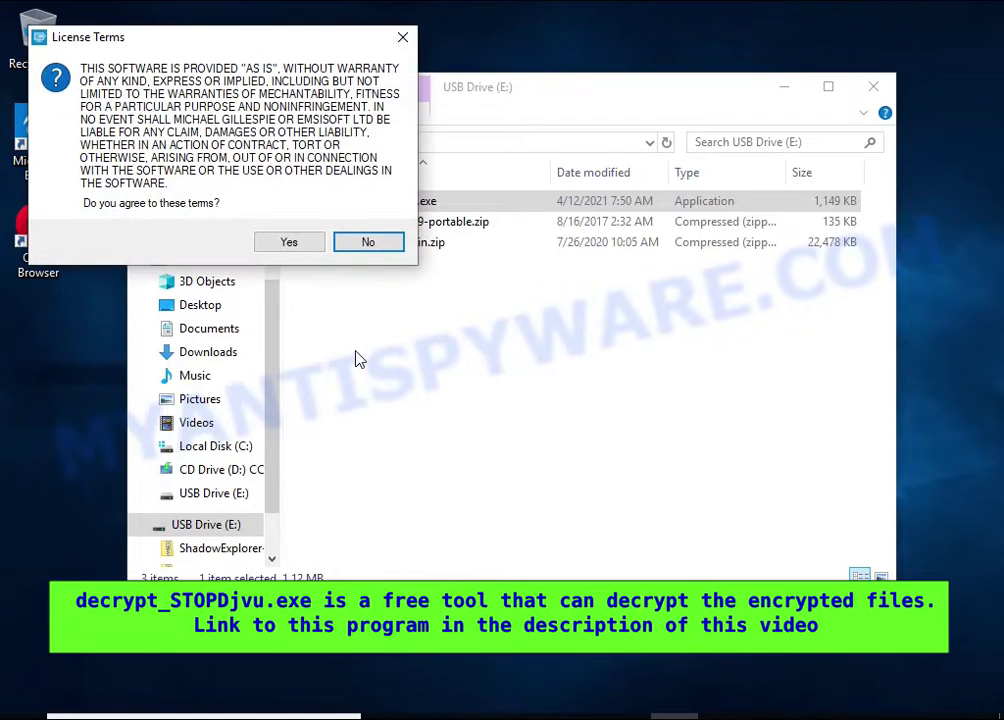
{"action": "left_click", "coordinate": [289, 241]}
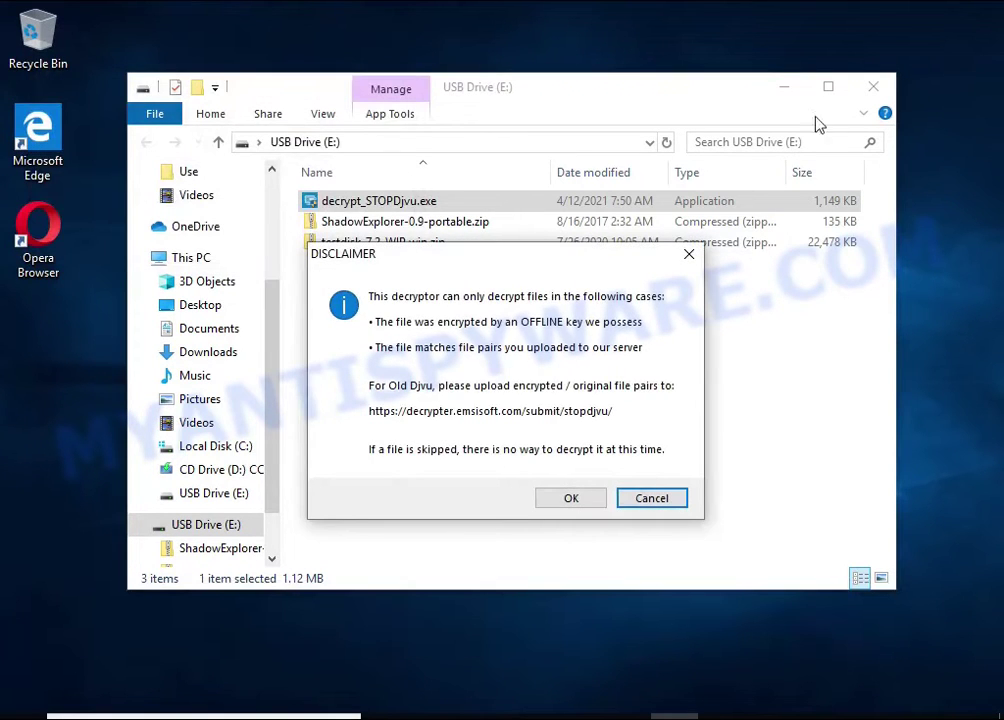
{"action": "left_click", "coordinate": [816, 123]}
{"action": "left_click", "coordinate": [779, 86]}
- Acknowledge the disclaimer, disable the active ransomware, and remove C:\ from the scan list
{"action": "left_click", "coordinate": [575, 500]}
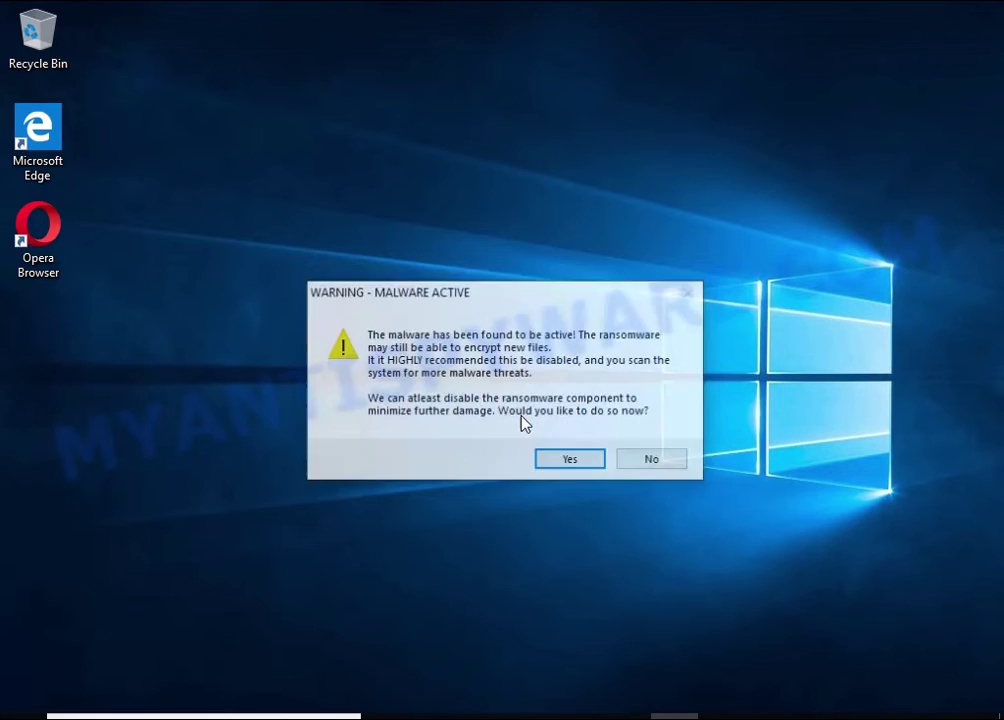
{"action": "left_click", "coordinate": [571, 464]}
{"action": "left_click", "coordinate": [646, 447]}
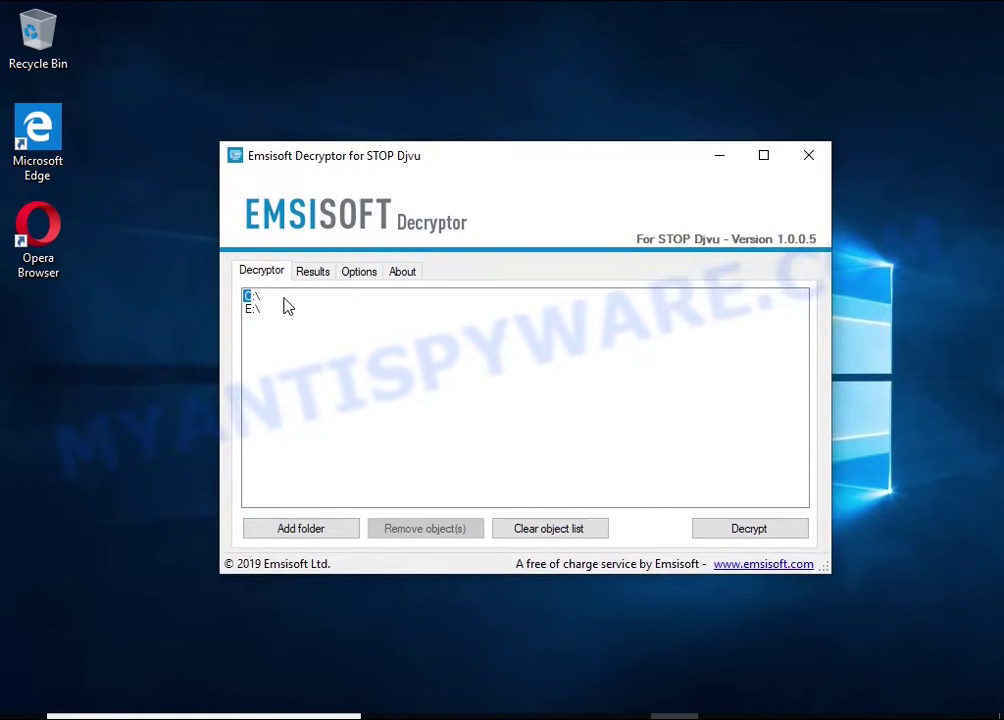
{"action": "left_click", "coordinate": [287, 305]}
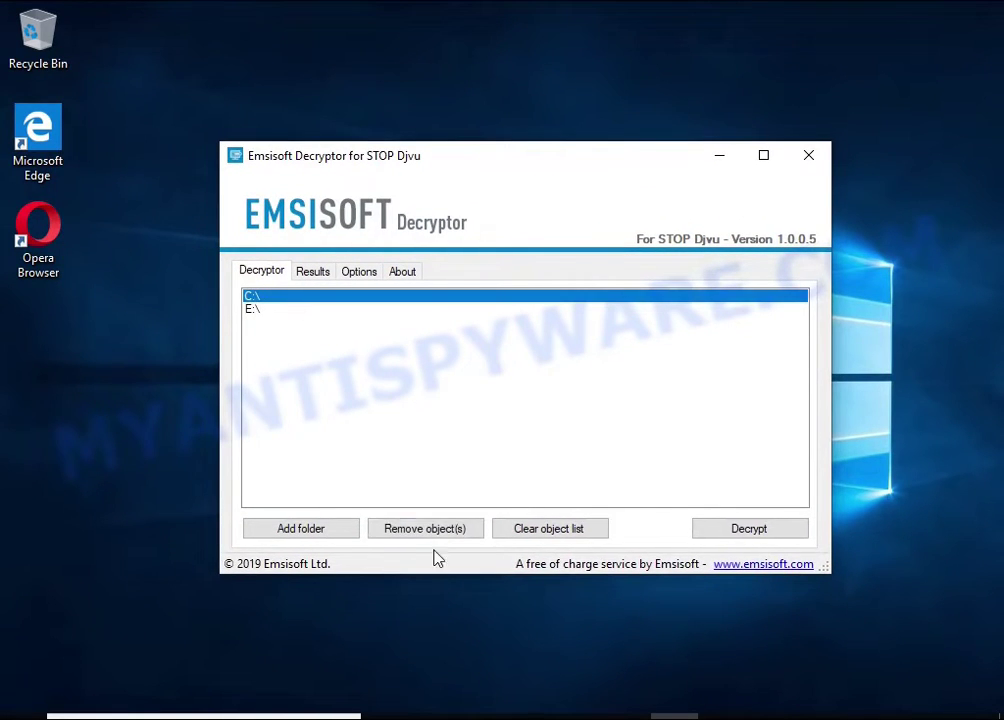
{"action": "left_click", "coordinate": [440, 531]}
- Remove E:\ and add the Documents and Pictures folders to the scan list
{"action": "left_click", "coordinate": [292, 298]}
{"action": "left_click", "coordinate": [420, 530]}
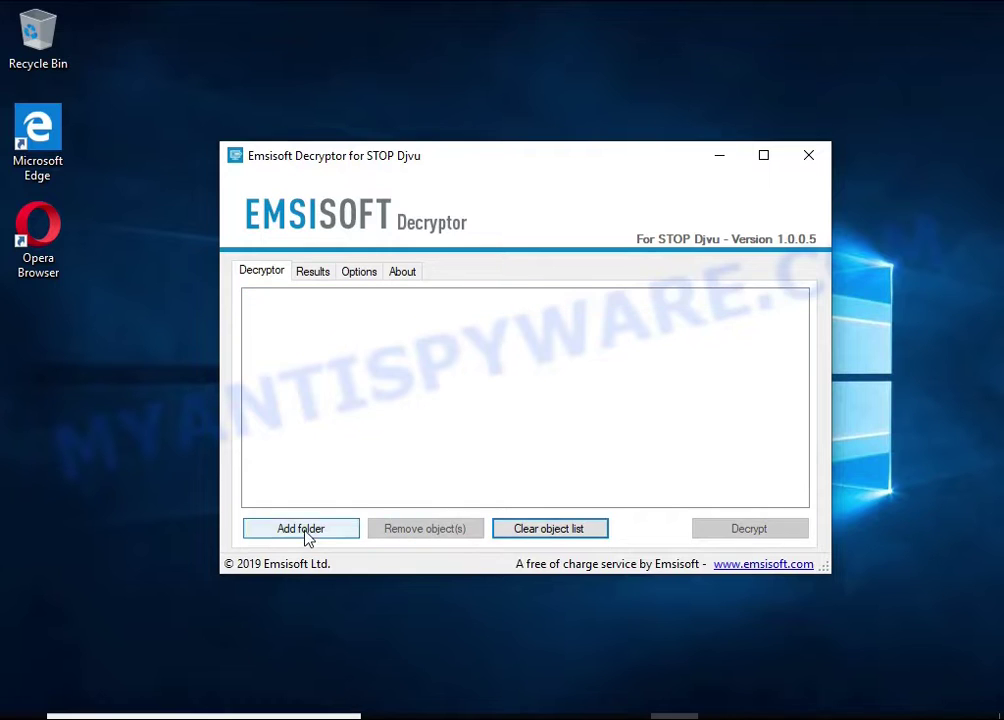
{"action": "left_click", "coordinate": [303, 530]}
{"action": "left_click", "coordinate": [430, 351]}
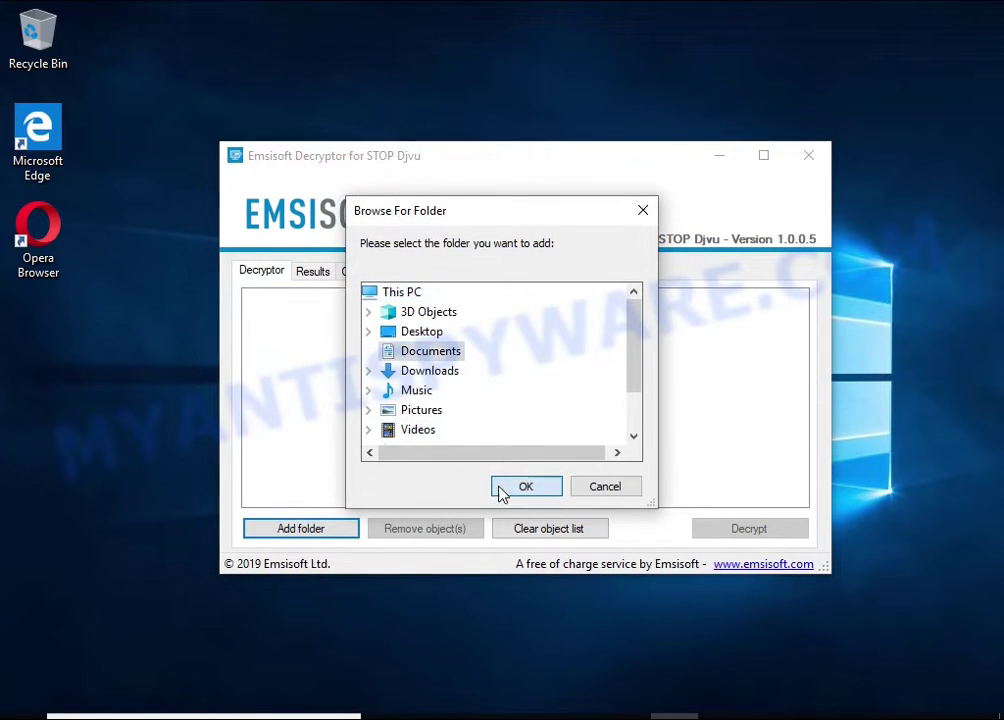
{"action": "left_click", "coordinate": [512, 487]}
{"action": "left_click", "coordinate": [332, 530]}
{"action": "double_click", "coordinate": [421, 410]}
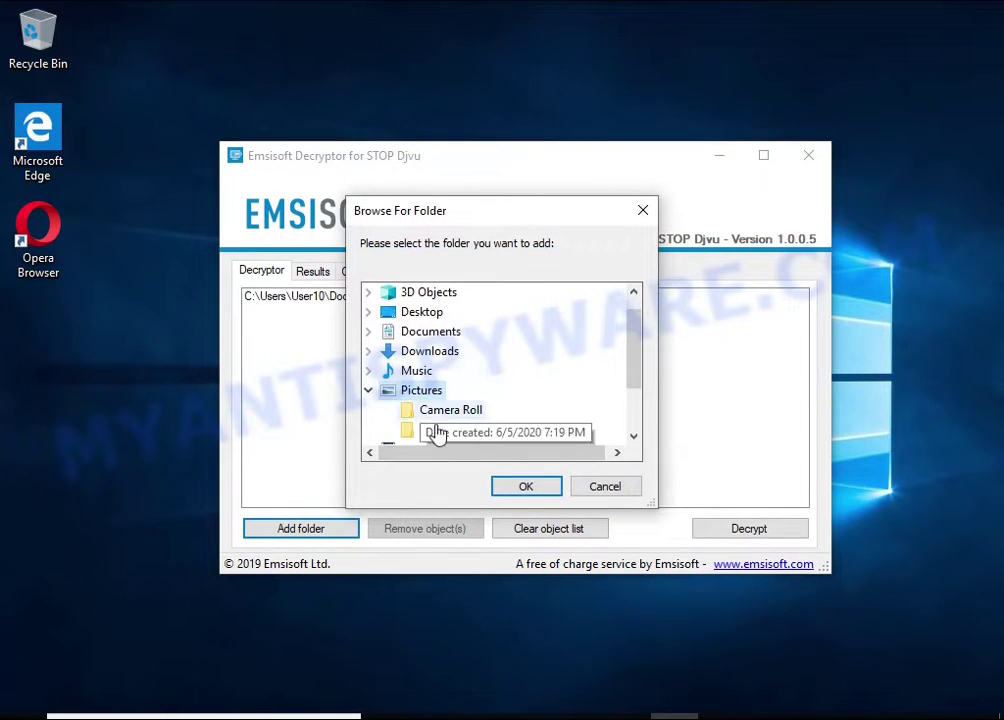
{"action": "left_click", "coordinate": [527, 487]}
{"action": "left_click", "coordinate": [334, 334]}
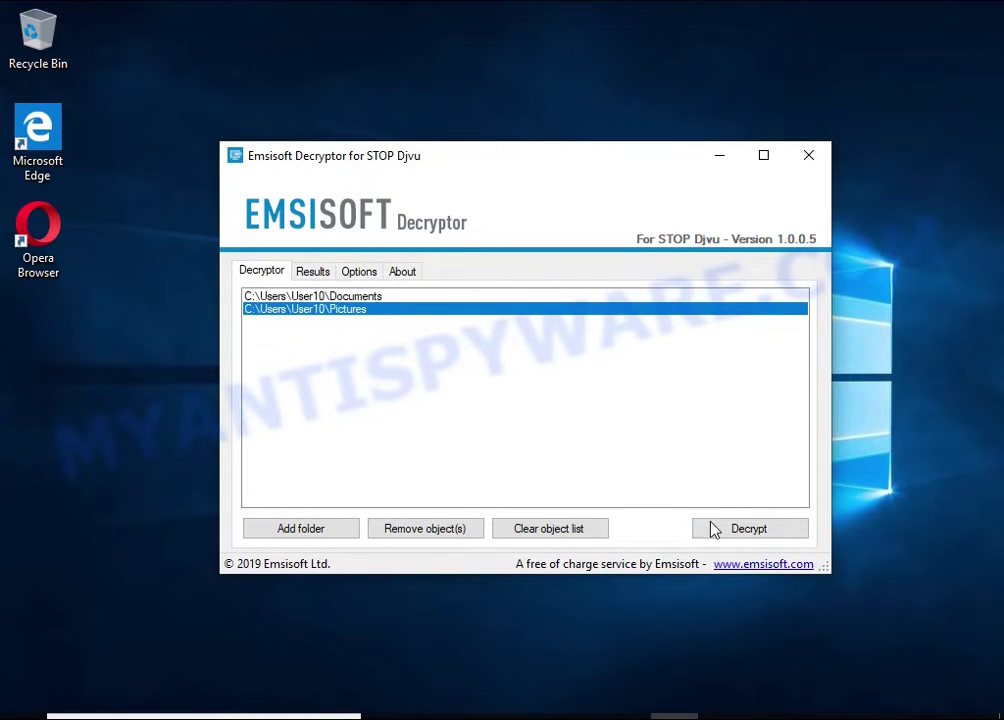
- Run the decryption and read the log's no-key errors for the offline ID
{"action": "left_click", "coordinate": [766, 529]}
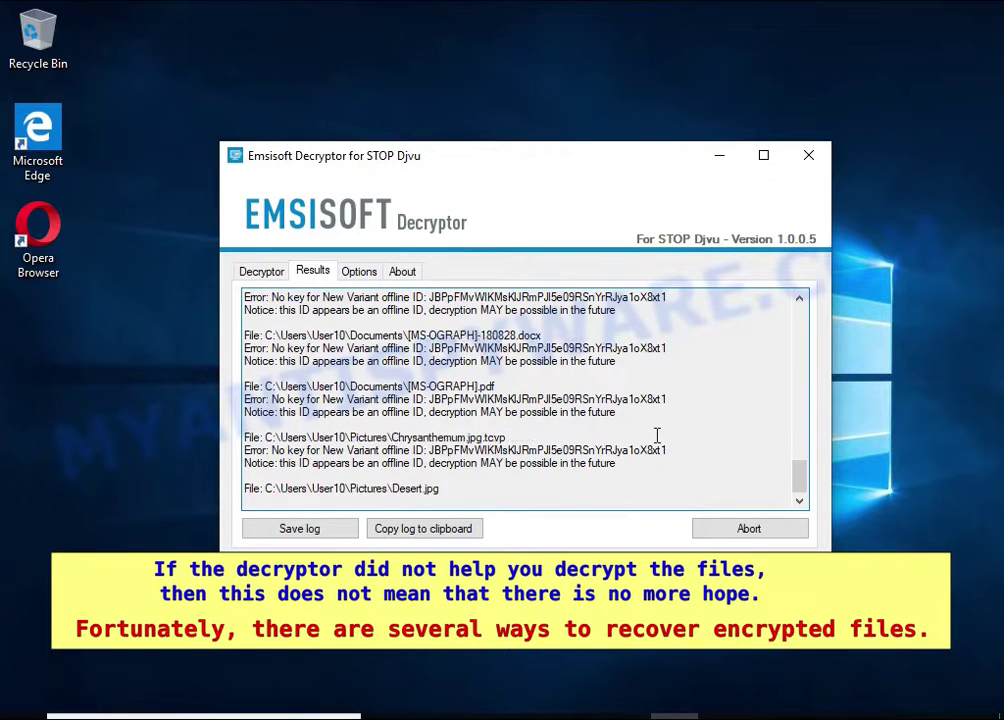
{"action": "left_click_drag", "start_coordinate": [387, 438], "coordinate": [579, 428]}
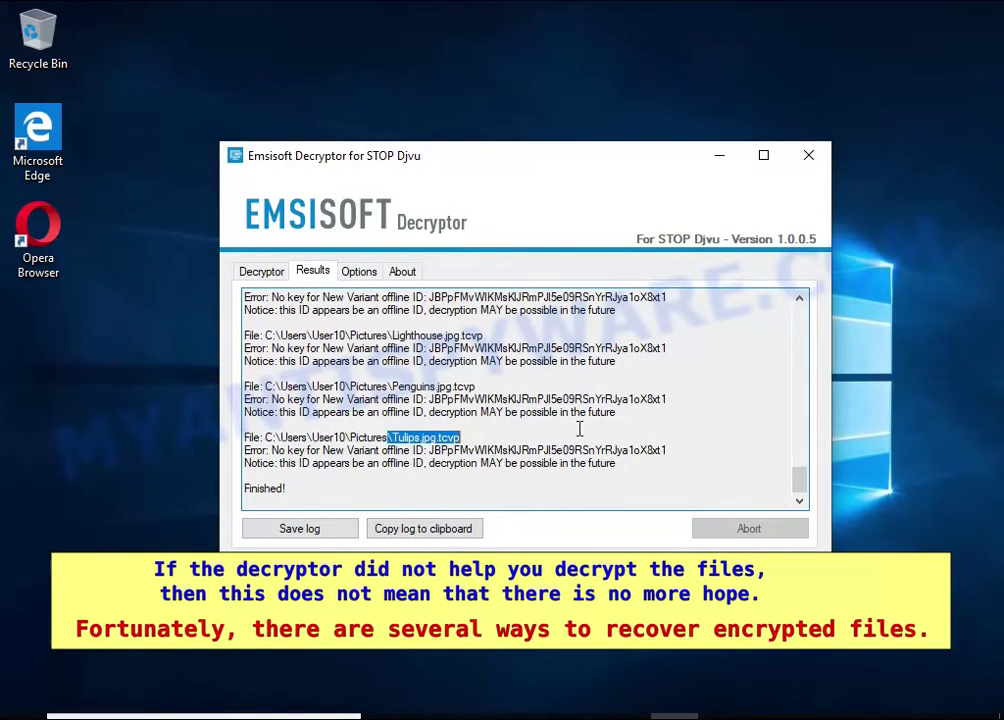
{"action": "double_click", "coordinate": [607, 451]}
{"action": "left_click", "coordinate": [390, 466]}
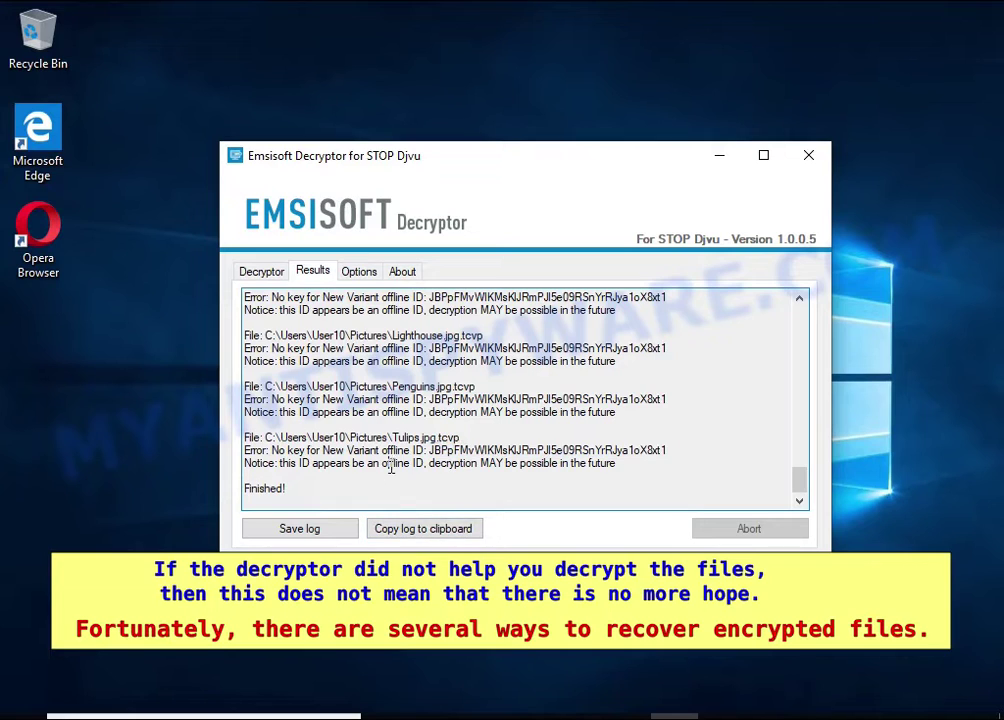
{"action": "left_click", "coordinate": [457, 466]}
{"action": "double_click", "coordinate": [471, 465]}
{"action": "left_click", "coordinate": [489, 462]}
{"action": "double_click", "coordinate": [540, 463]}
{"action": "left_click", "coordinate": [600, 467]}
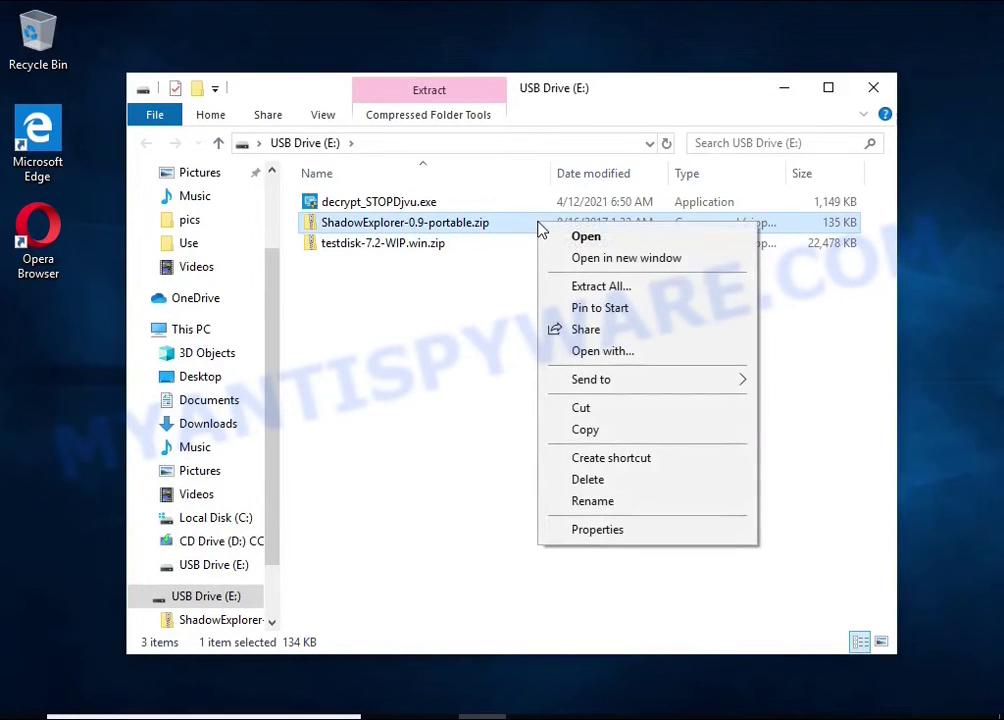
- Extract ShadowExplorer-0.9-portable.zip on the USB drive and run ShadowExplorerPortable.exe as administrator
{"action": "left_click", "coordinate": [659, 288]}
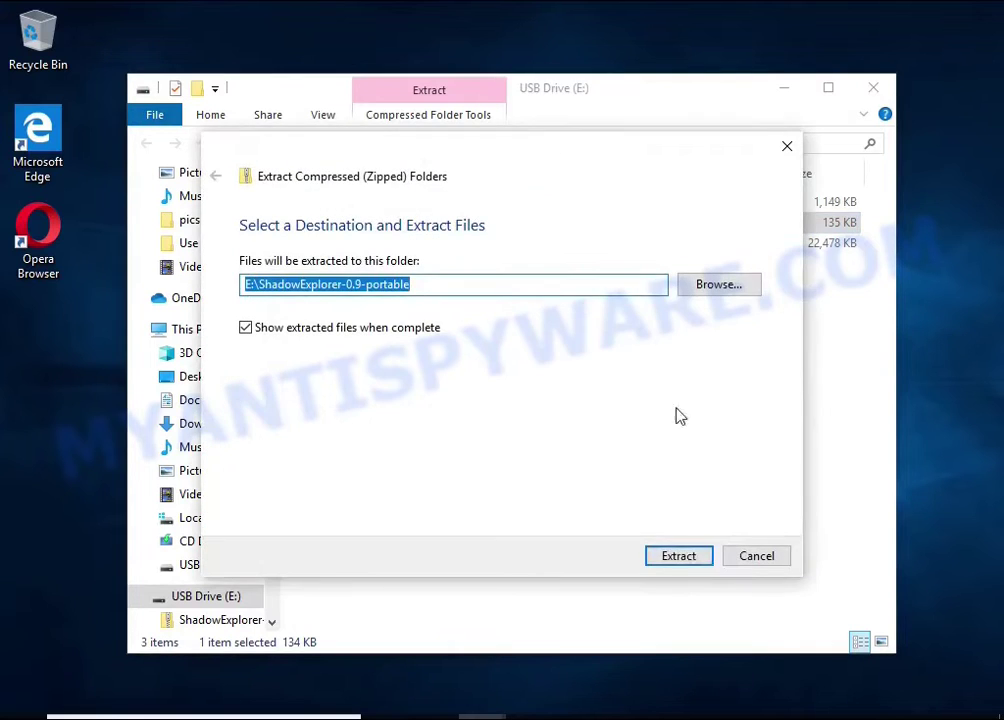
{"action": "left_click", "coordinate": [690, 558]}
{"action": "left_click", "coordinate": [876, 86]}
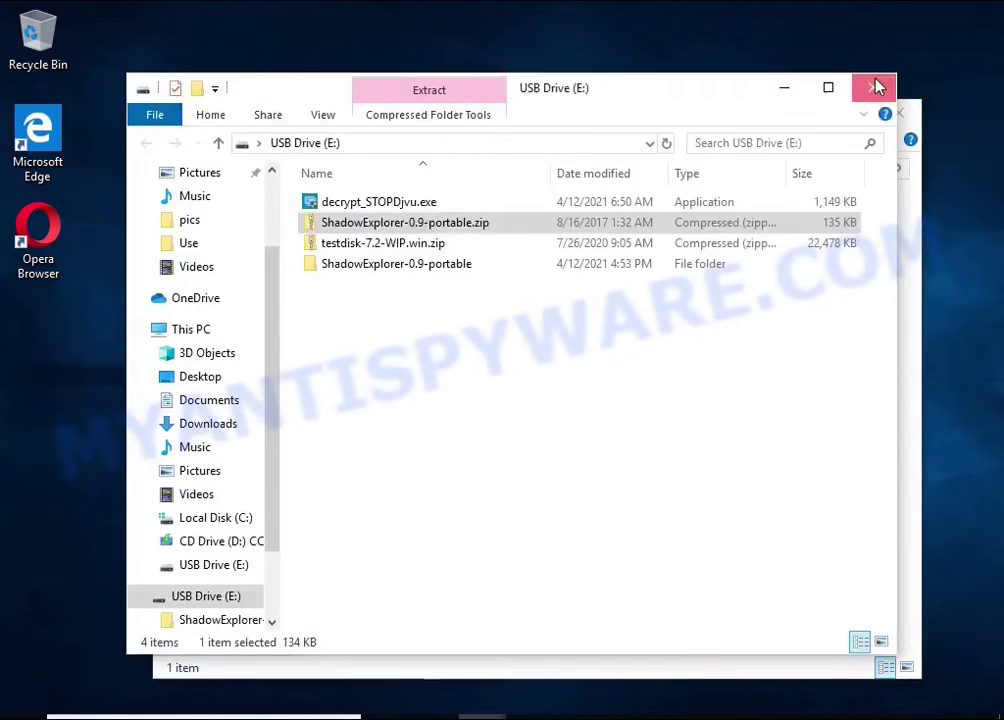
{"action": "double_click", "coordinate": [528, 238]}
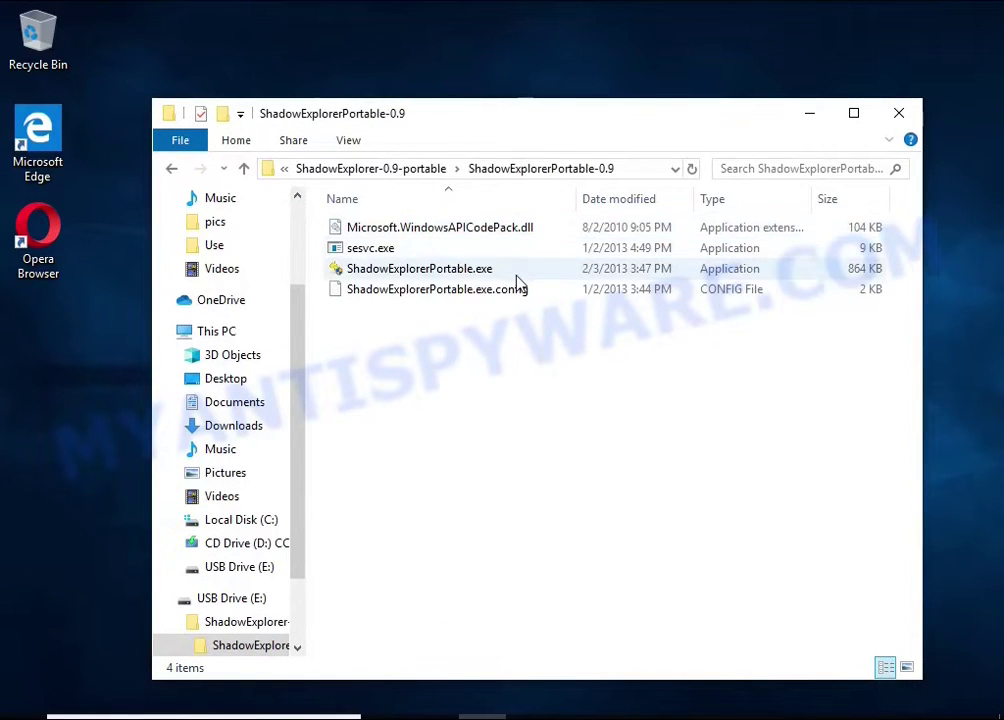
{"action": "double_click", "coordinate": [528, 269]}
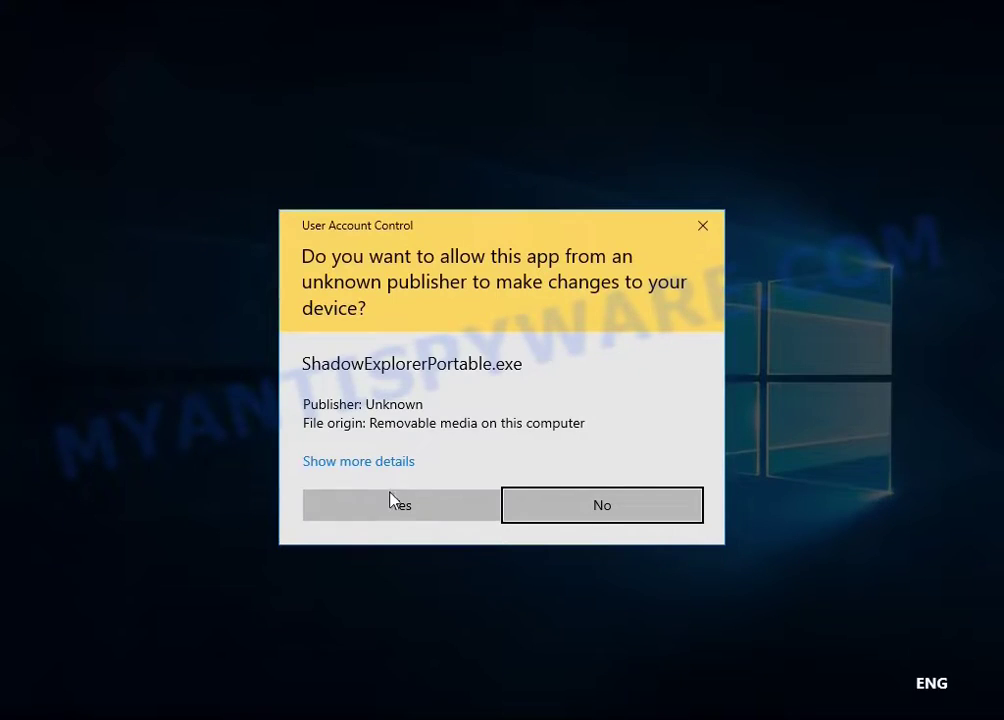
{"action": "left_click", "coordinate": [391, 500]}
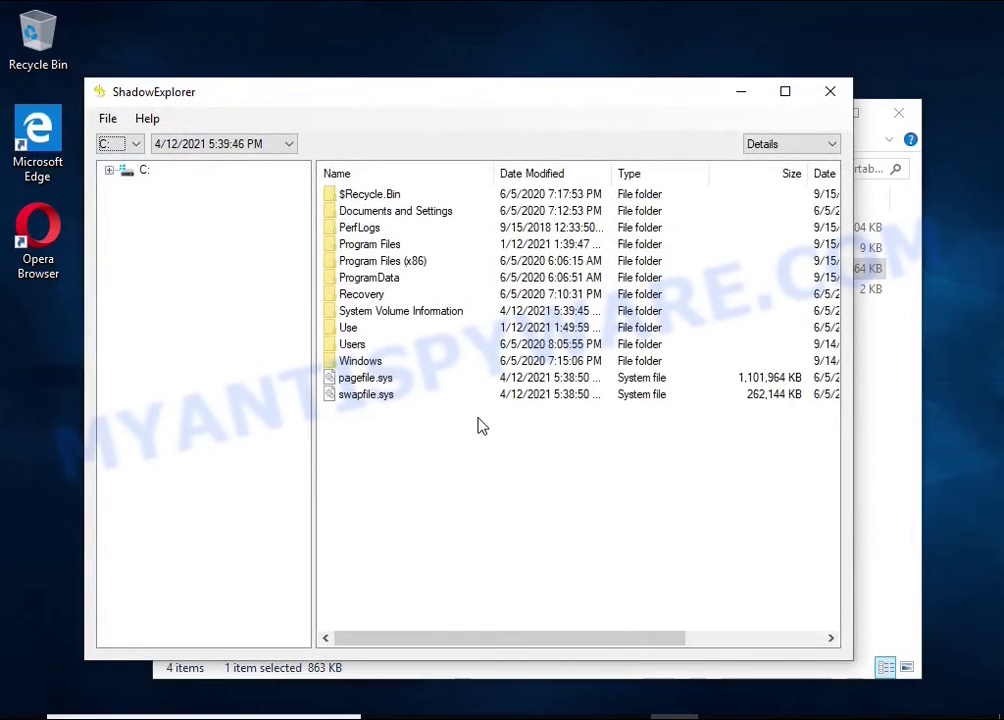
- Choose the 5:40:04 PM shadow copy and browse to Users\User10\Documents
{"action": "left_click", "coordinate": [130, 143]}
{"action": "left_click", "coordinate": [200, 143]}
{"action": "left_click", "coordinate": [207, 175]}
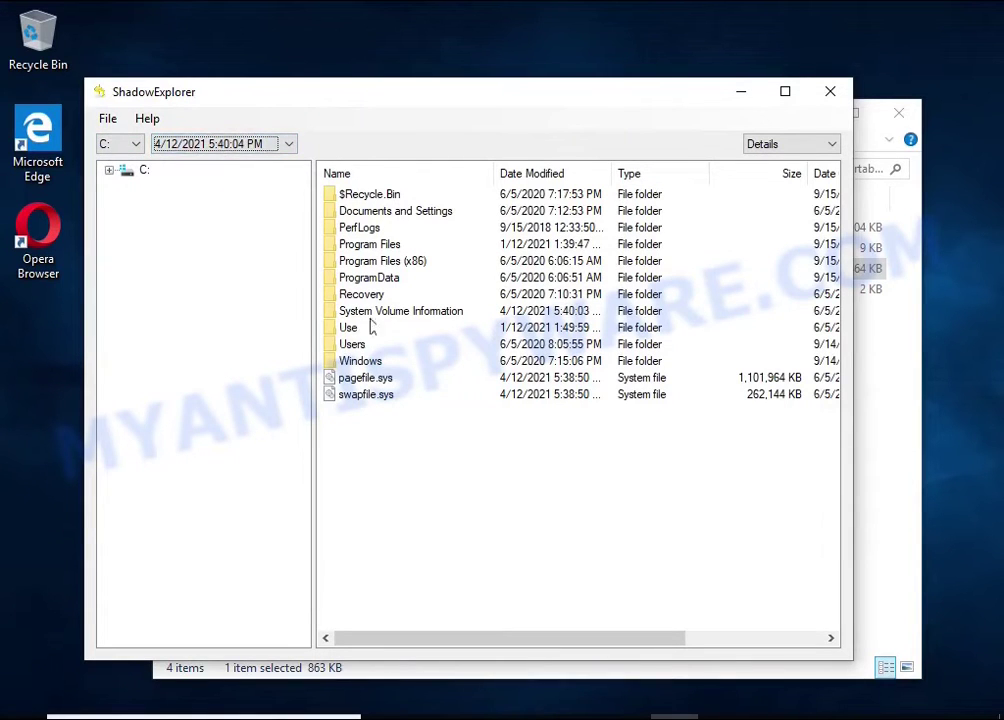
{"action": "double_click", "coordinate": [352, 344]}
{"action": "double_click", "coordinate": [340, 261]}
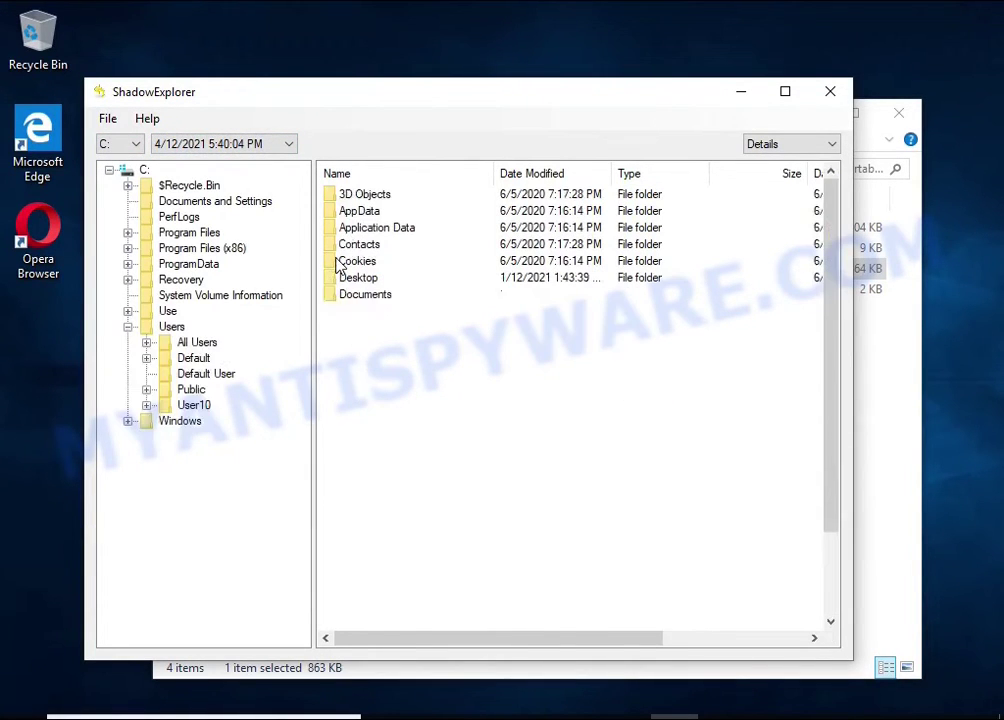
{"action": "double_click", "coordinate": [362, 294]}
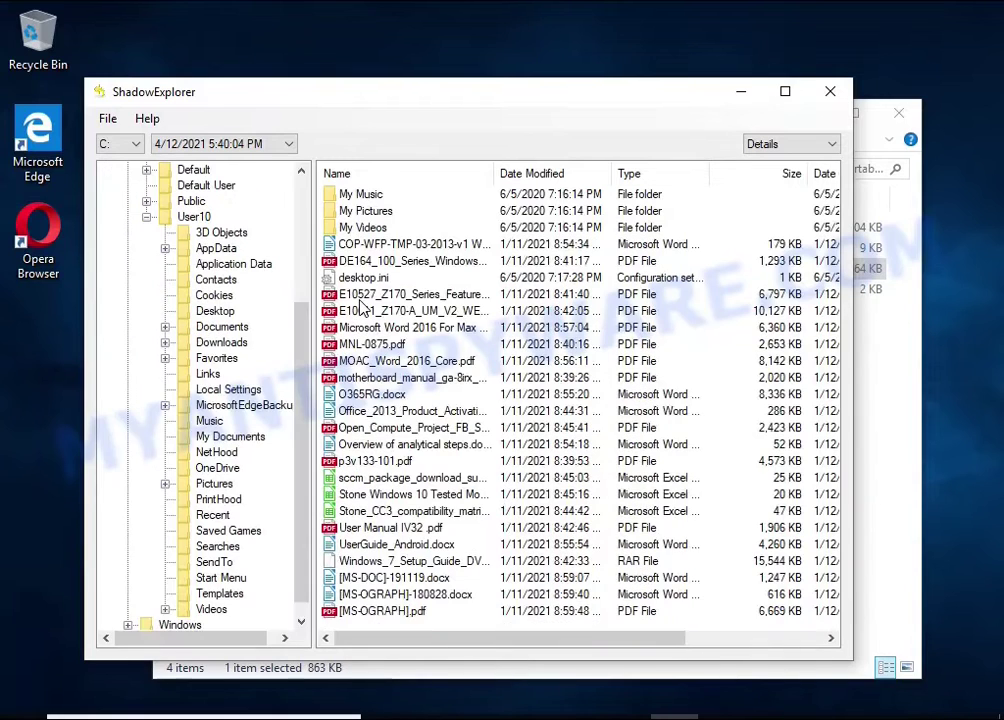
{"action": "left_click", "coordinate": [366, 327]}
{"action": "left_click", "coordinate": [370, 377]}
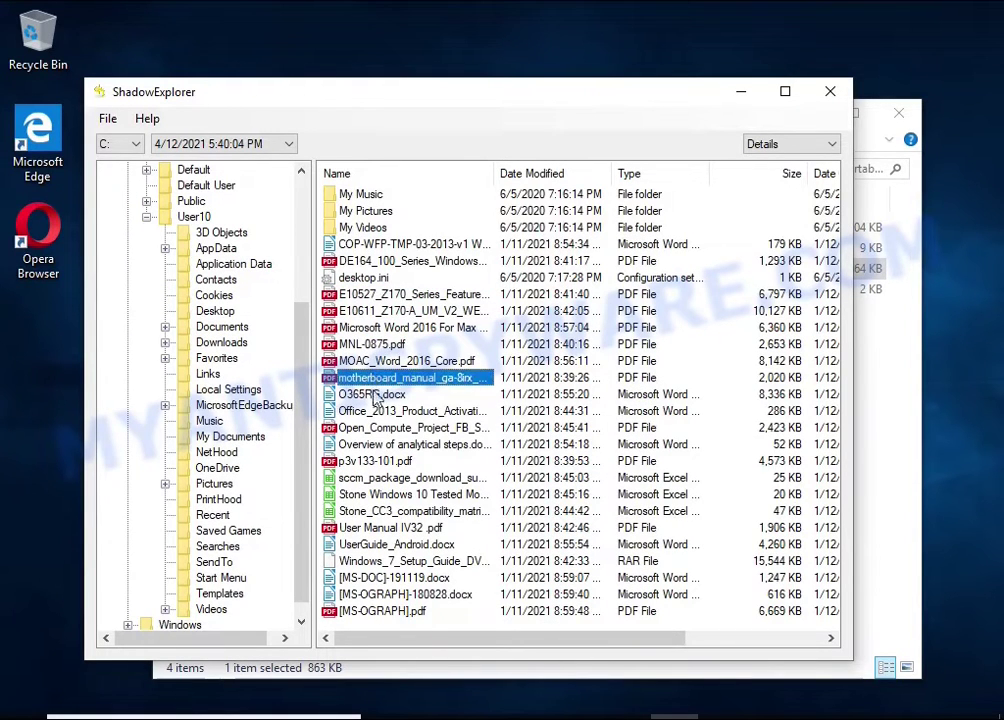
- Export the Microsoft Word 2016 PDF and UserGuide_Android.docx to USB Drive (E:)
{"action": "left_click", "coordinate": [367, 344]}
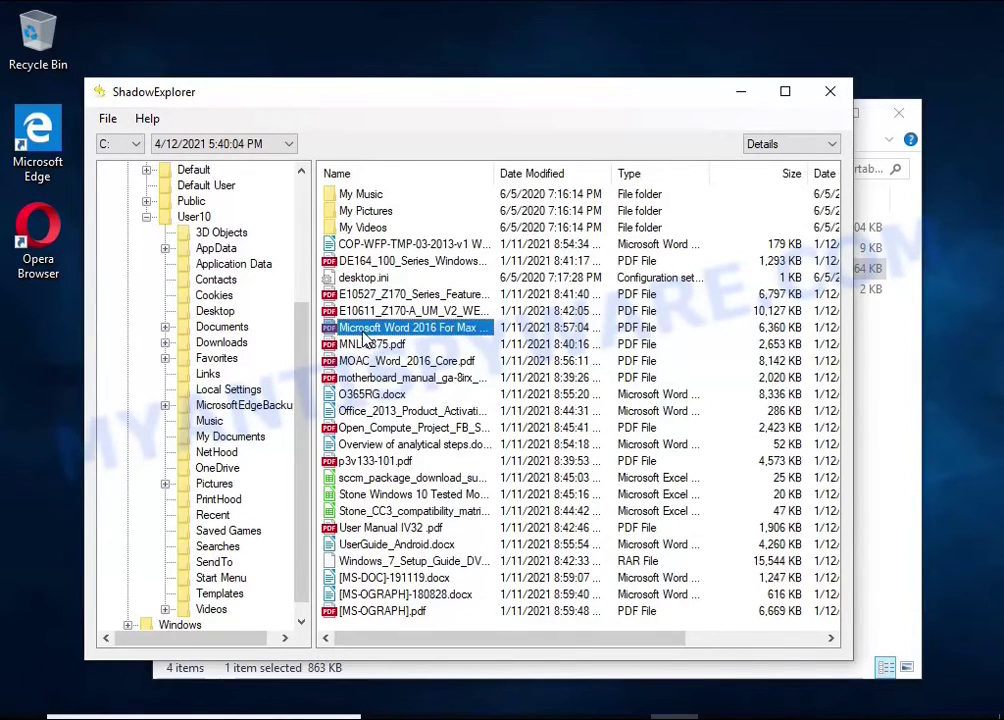
{"action": "right_click", "coordinate": [362, 326]}
{"action": "left_click", "coordinate": [438, 340]}
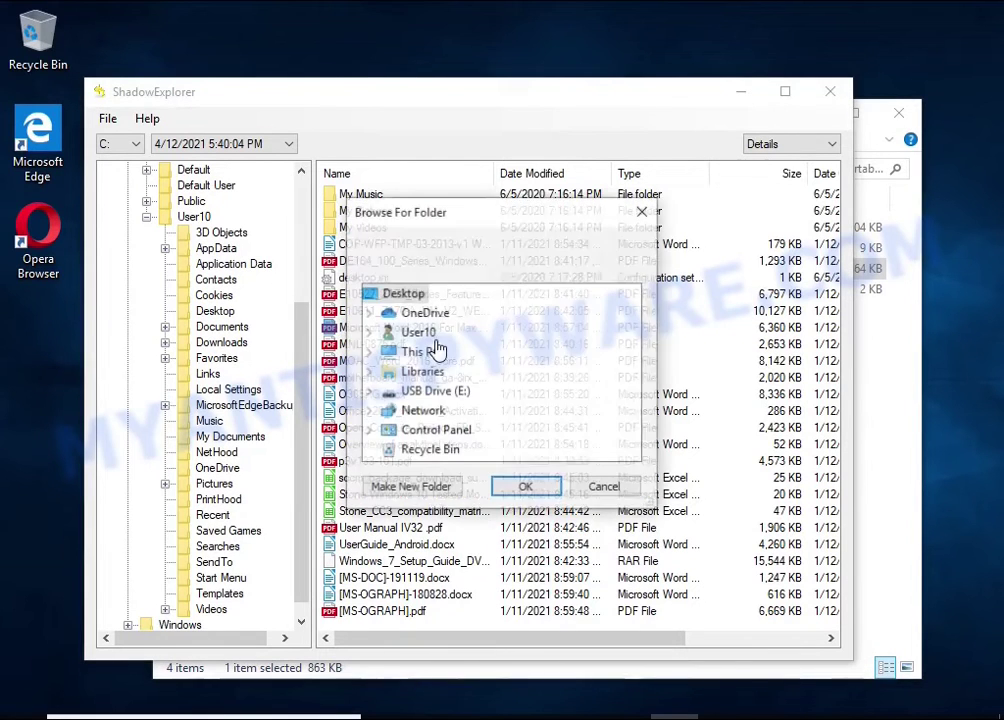
{"action": "left_click", "coordinate": [430, 391]}
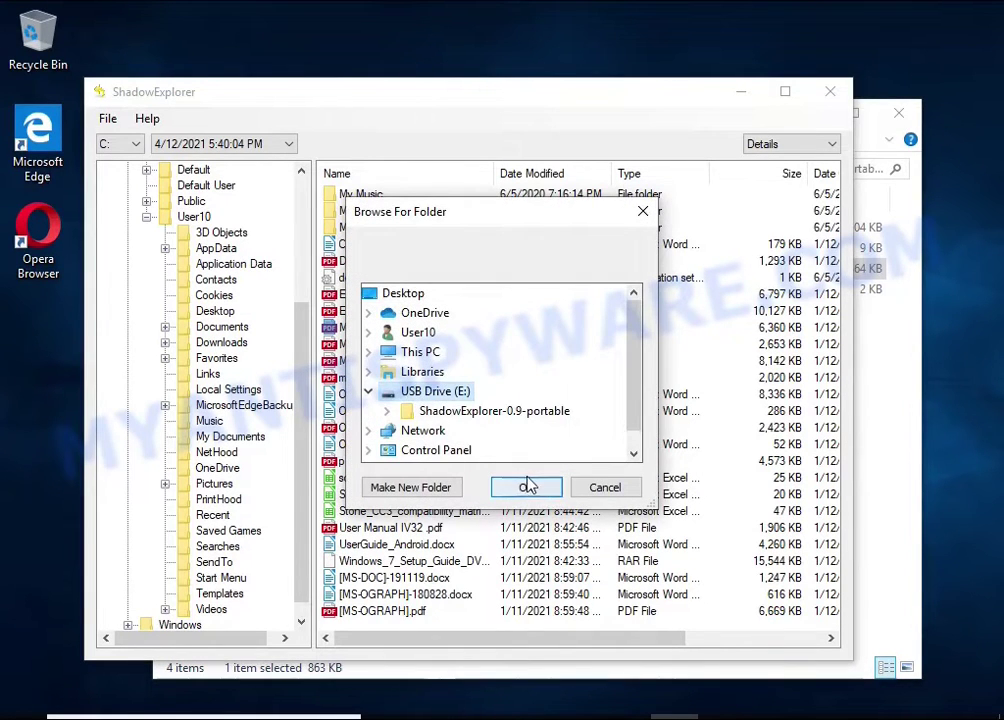
{"action": "left_click", "coordinate": [525, 487]}
{"action": "left_click", "coordinate": [370, 561]}
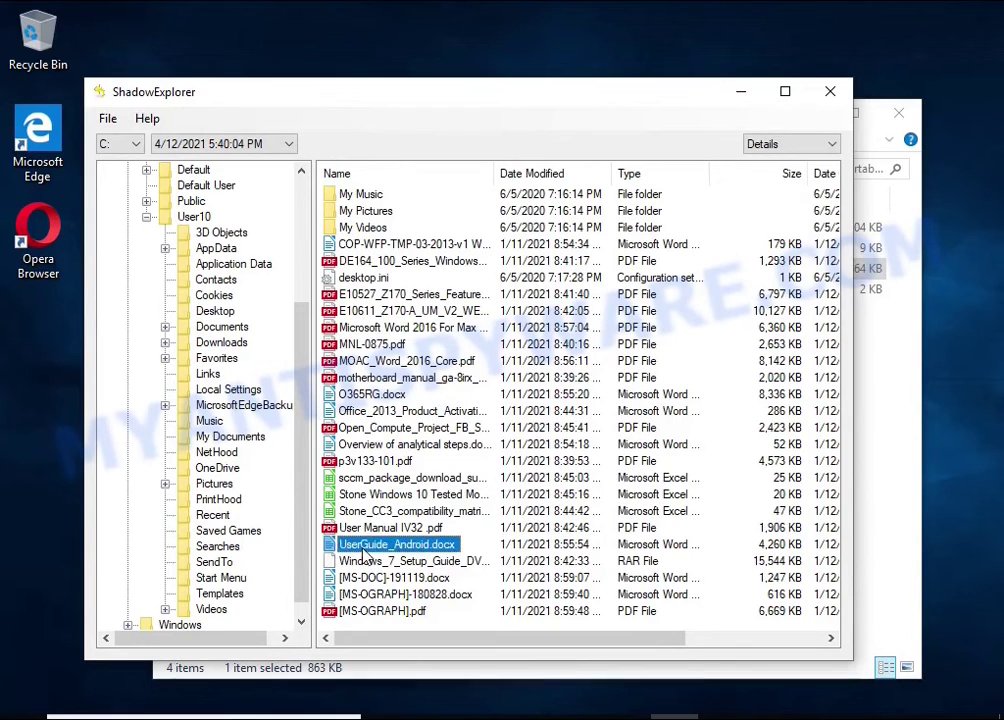
{"action": "right_click", "coordinate": [362, 544]}
{"action": "left_click", "coordinate": [430, 558]}
{"action": "left_click", "coordinate": [525, 487]}
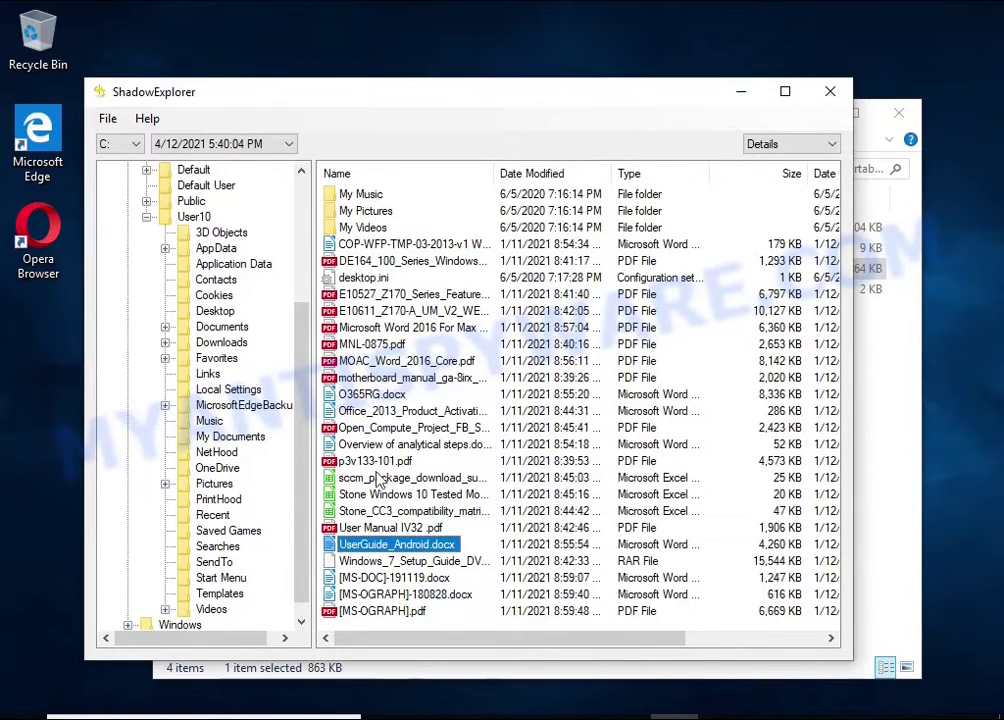
- Export Chrysanthemum.jpg and Desert.jpg from the Pictures folder to the USB drive
{"action": "left_click", "coordinate": [215, 485]}
{"action": "left_click", "coordinate": [357, 314]}
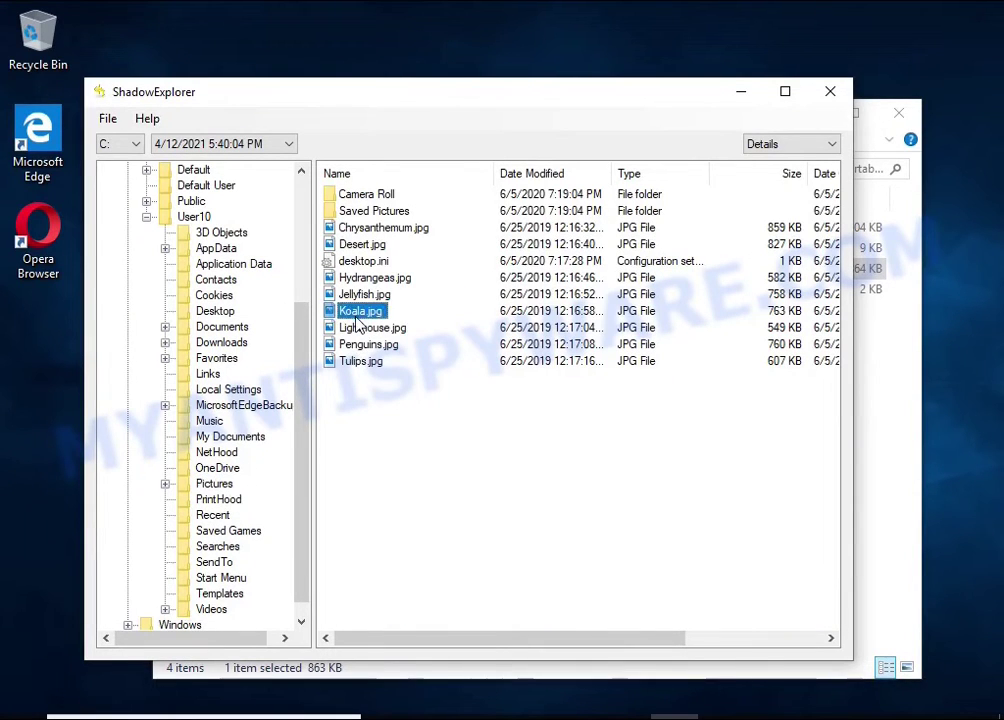
{"action": "left_click", "coordinate": [360, 228]}
{"action": "right_click", "coordinate": [352, 229]}
{"action": "left_click", "coordinate": [405, 243]}
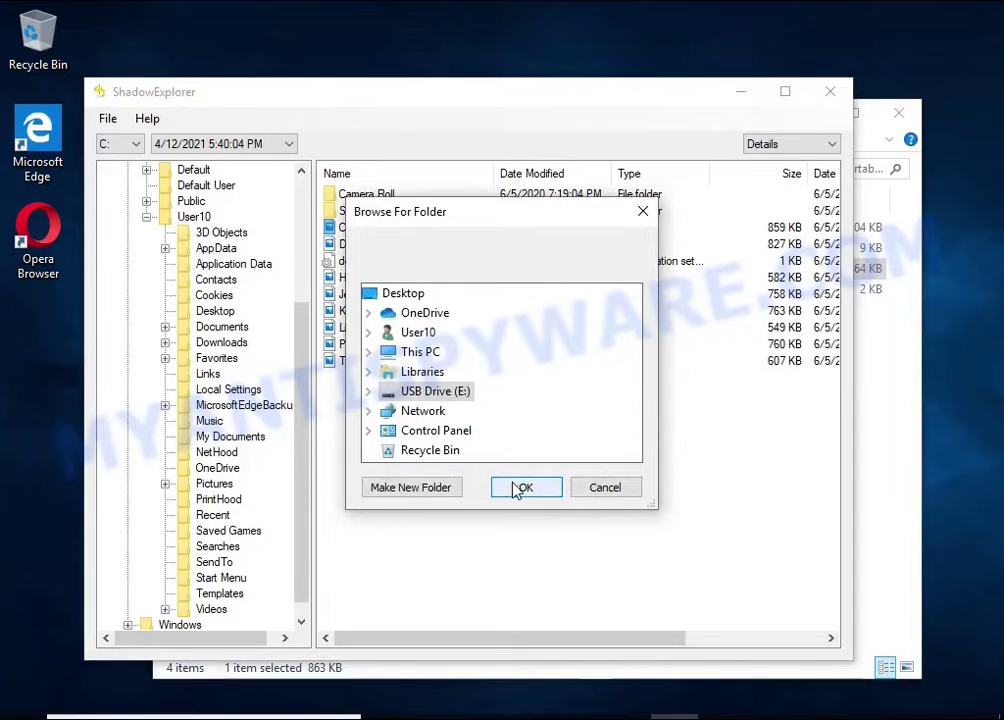
{"action": "left_click", "coordinate": [517, 489]}
{"action": "right_click", "coordinate": [344, 248]}
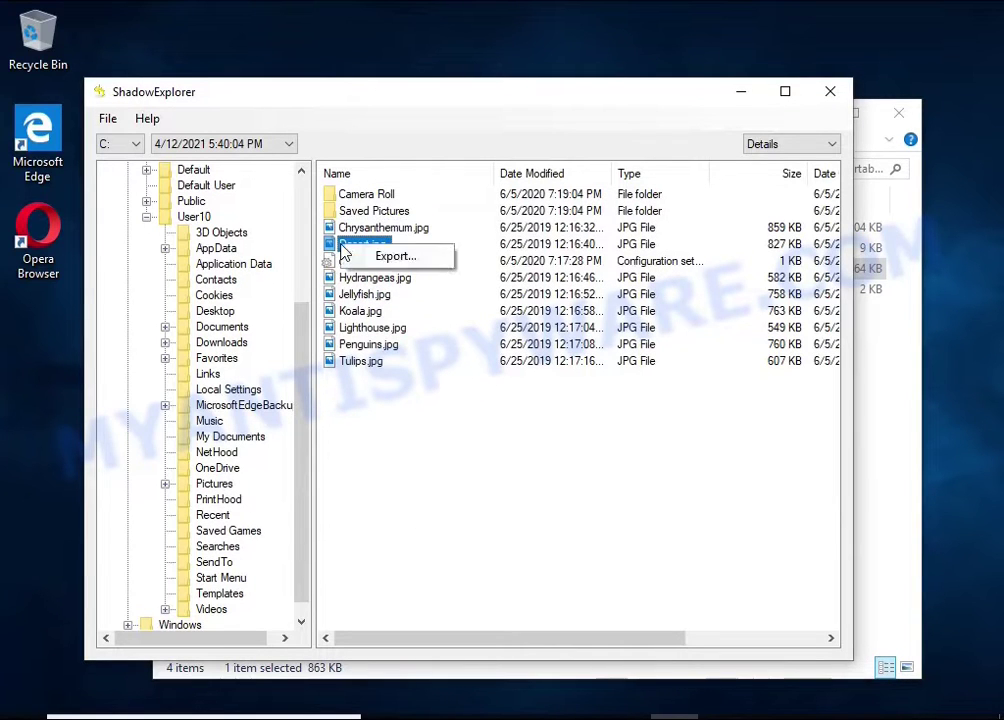
{"action": "left_click", "coordinate": [370, 257]}
{"action": "left_click", "coordinate": [517, 487]}
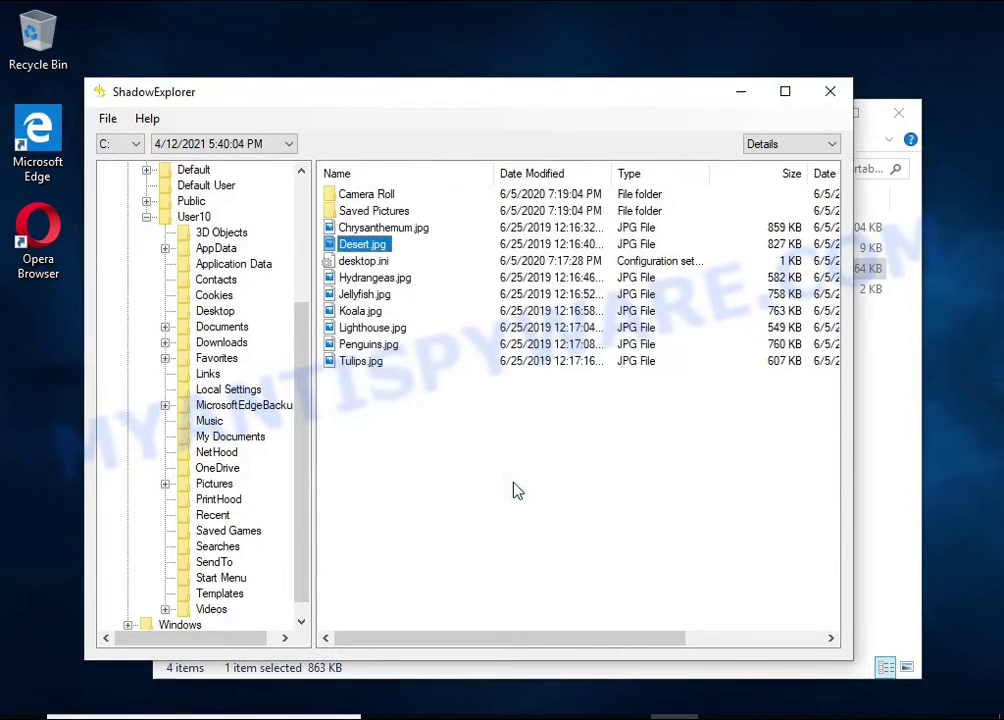
- Close ShadowExplorer and open the recovered UserGuide_Android.docx on the USB drive
{"action": "left_click", "coordinate": [829, 92]}
{"action": "left_click", "coordinate": [234, 598]}
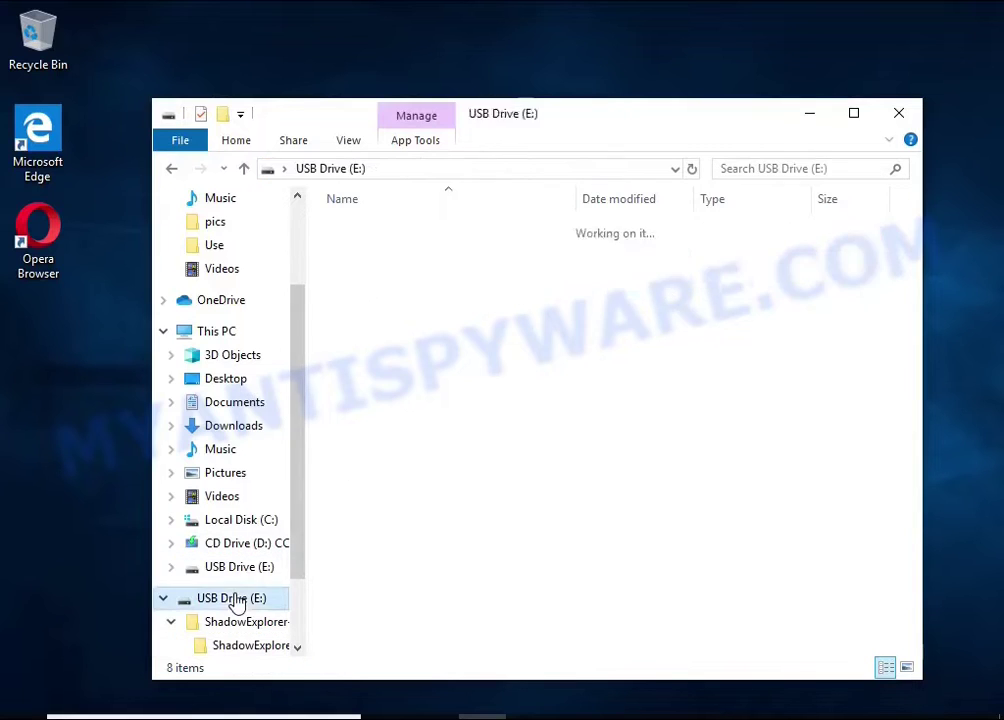
{"action": "left_click", "coordinate": [402, 248]}
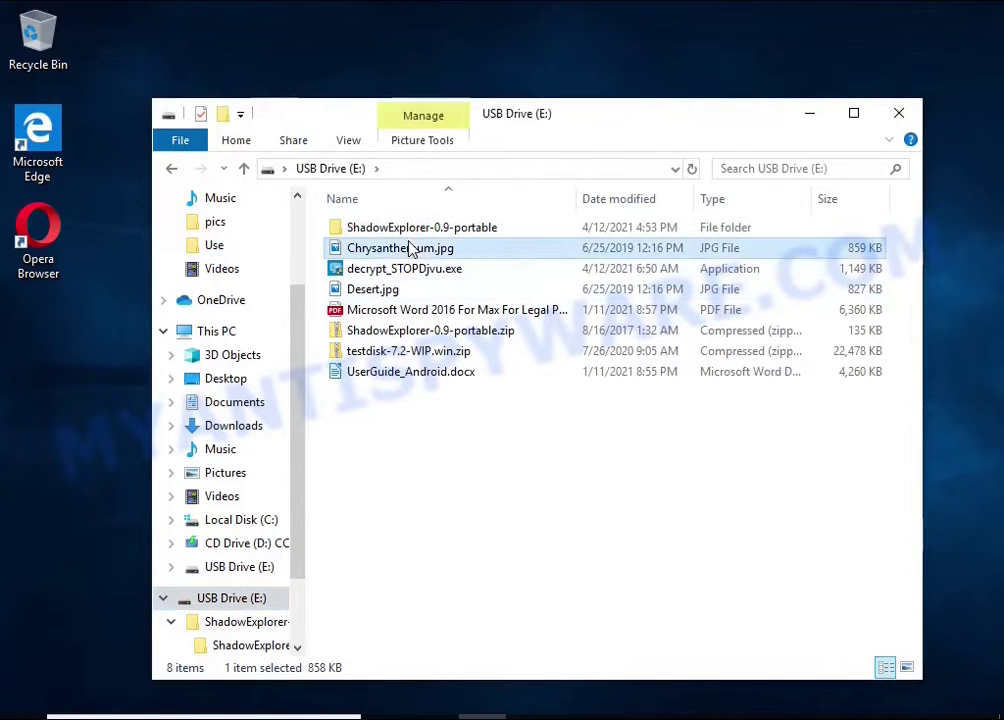
{"action": "left_click", "coordinate": [422, 290]}
{"action": "double_click", "coordinate": [436, 377]}
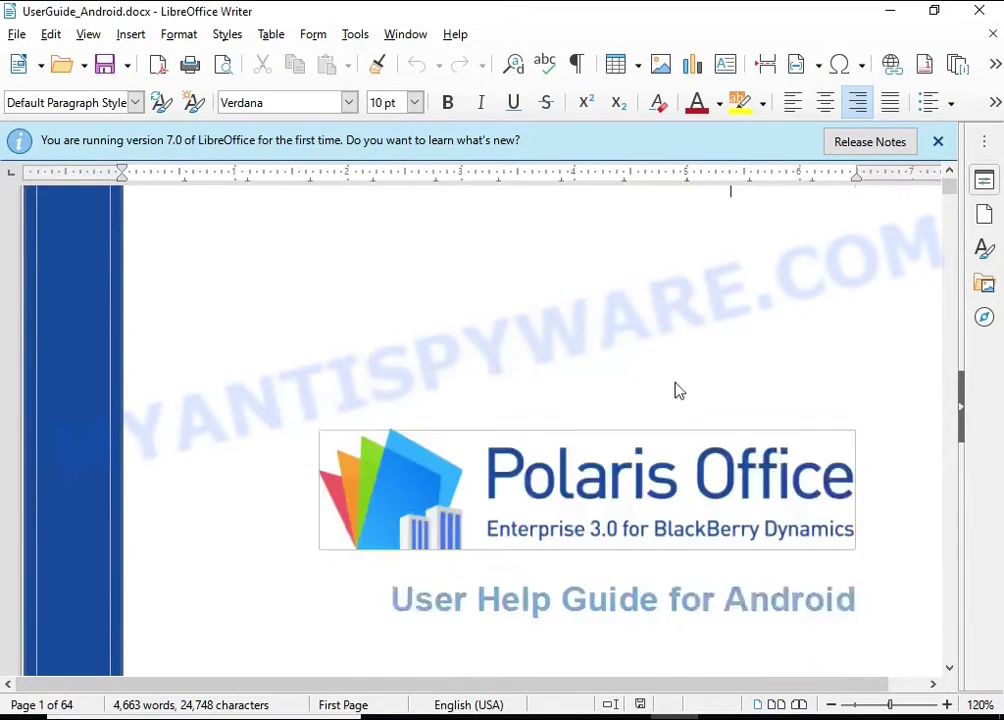
{"action": "scroll", "coordinate": [675, 390], "scroll_direction": "down", "scroll_amount": 10}
{"action": "scroll", "coordinate": [636, 380], "scroll_direction": "down", "scroll_amount": 10}
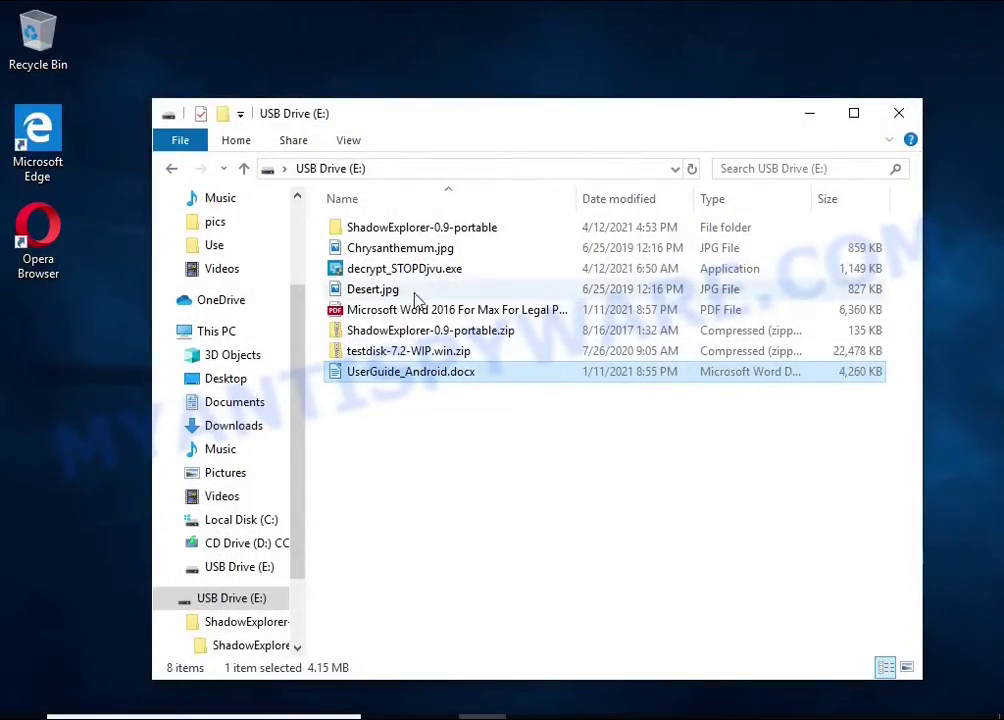
- Open the recovered Microsoft Word 2016 PDF, scroll through it, and close it
{"action": "left_click", "coordinate": [418, 311]}
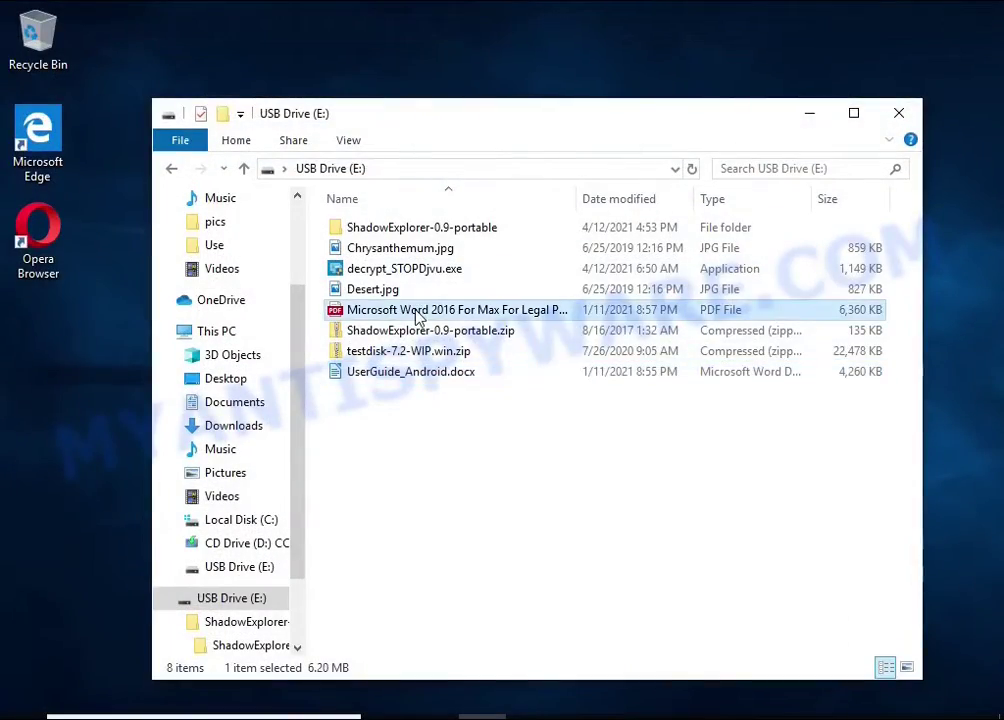
{"action": "double_click", "coordinate": [418, 311]}
{"action": "scroll", "coordinate": [510, 322], "scroll_direction": "down", "scroll_amount": 5}
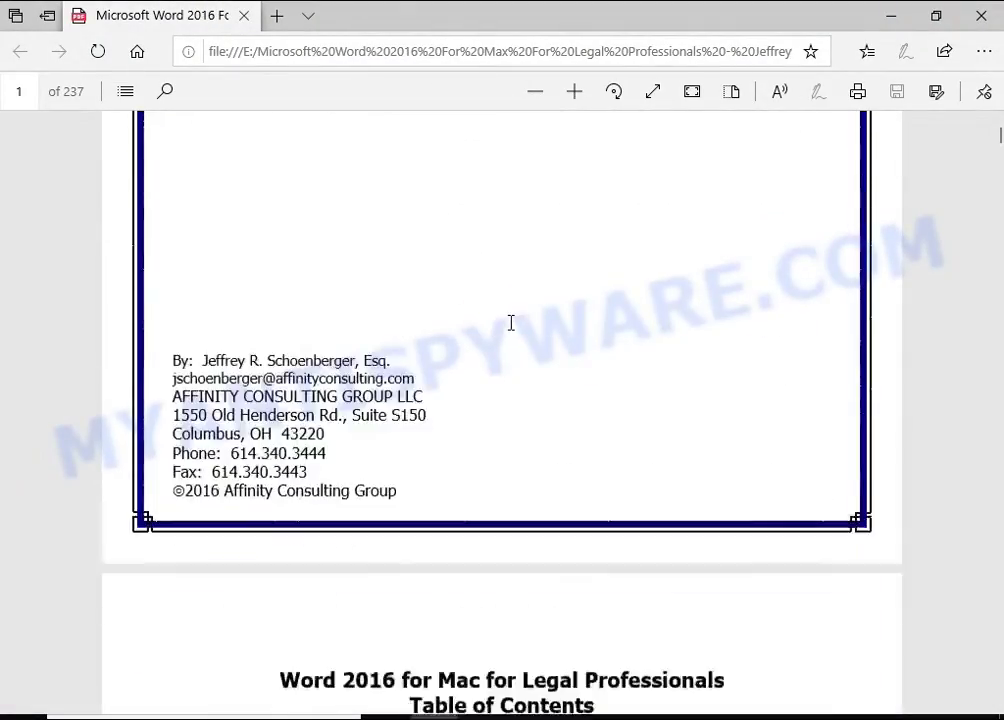
{"action": "scroll", "coordinate": [510, 322], "scroll_direction": "down", "scroll_amount": 5}
{"action": "scroll", "coordinate": [515, 320], "scroll_direction": "down", "scroll_amount": 5}
{"action": "left_click", "coordinate": [891, 15]}
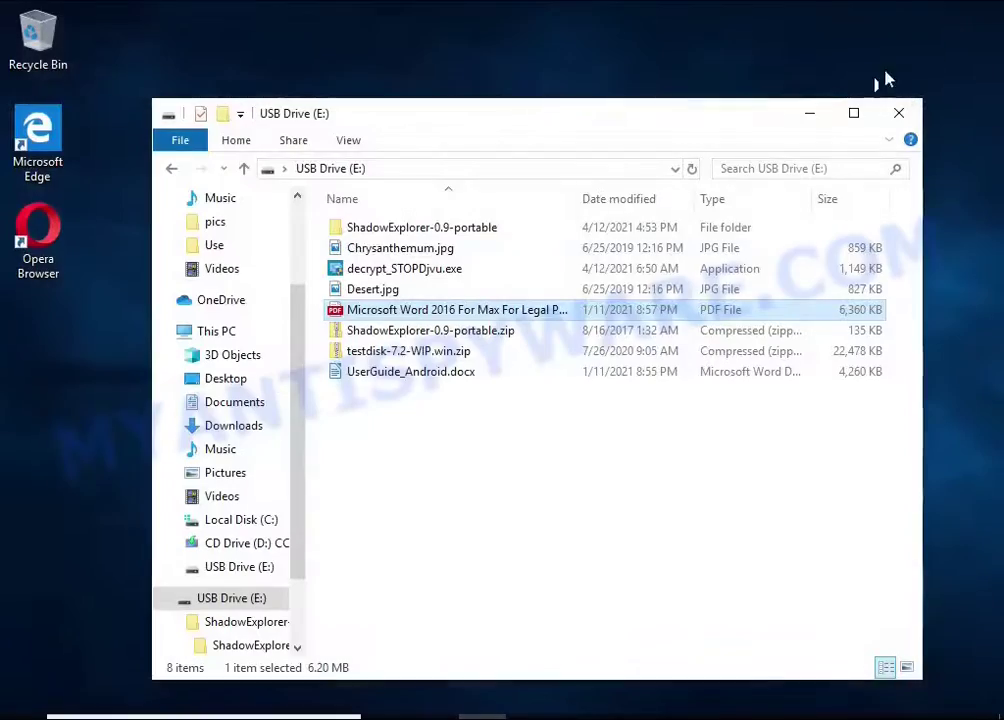
- View Desert.jpg and Chrysanthemum.jpg in Photos, then close them and the USB drive window
{"action": "double_click", "coordinate": [426, 289]}
{"action": "double_click", "coordinate": [426, 300]}
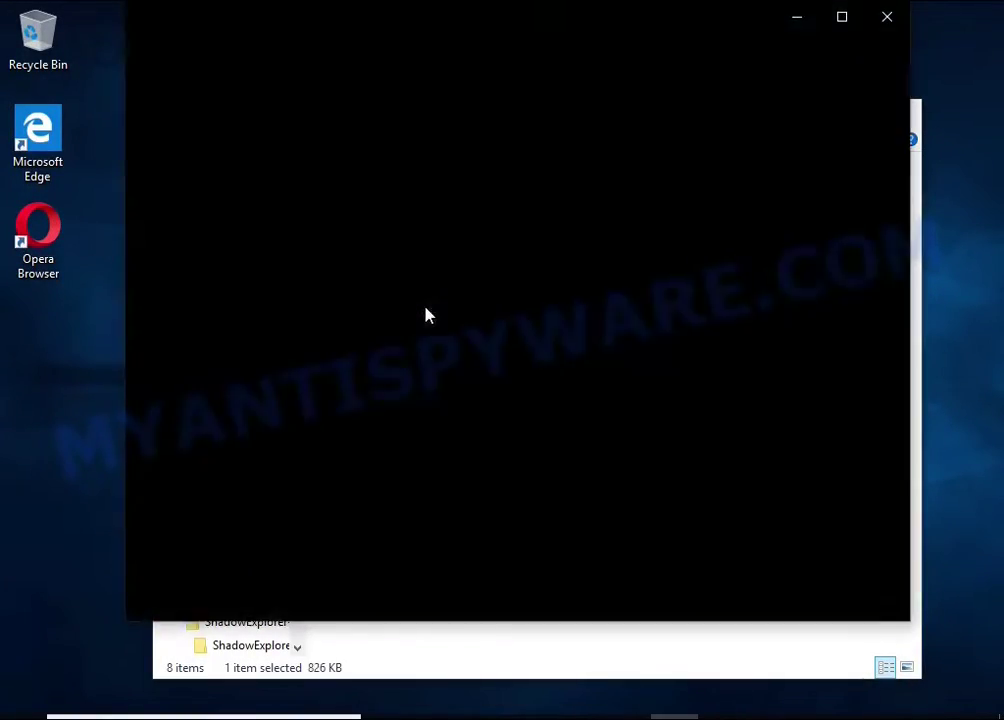
{"action": "left_click", "coordinate": [883, 32]}
{"action": "double_click", "coordinate": [395, 128]}
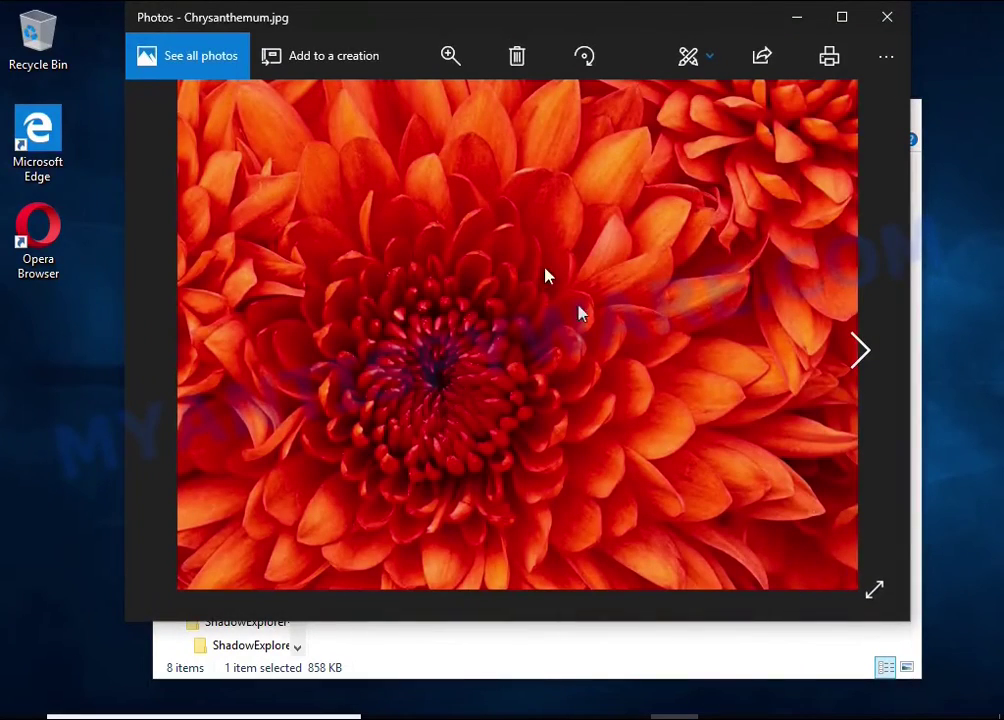
{"action": "left_click", "coordinate": [885, 16]}
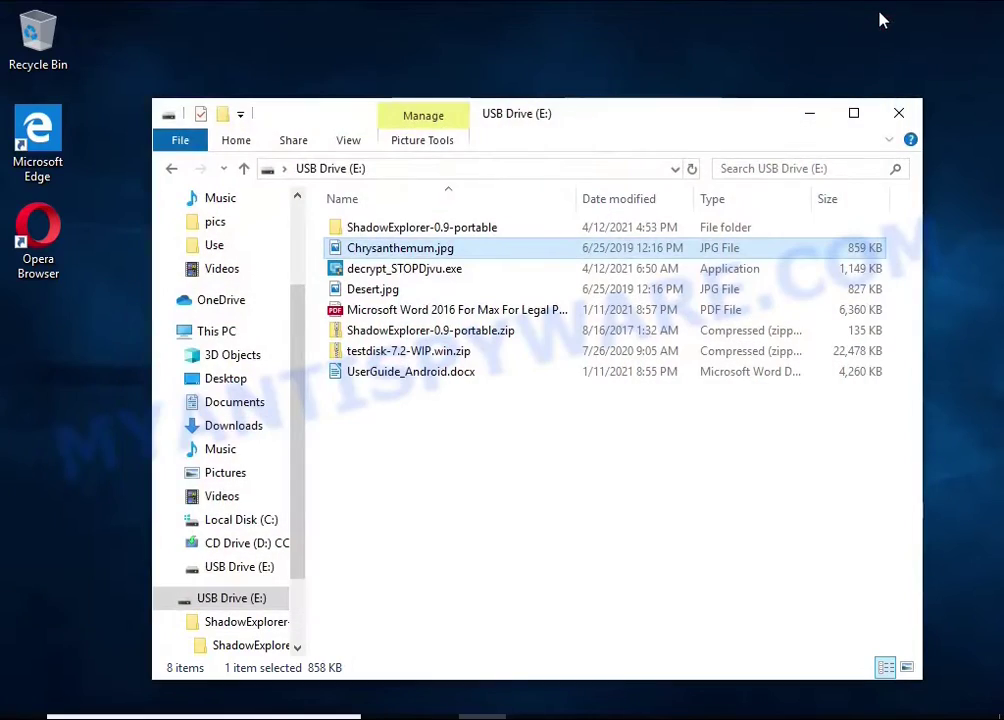
{"action": "left_click", "coordinate": [900, 116]}
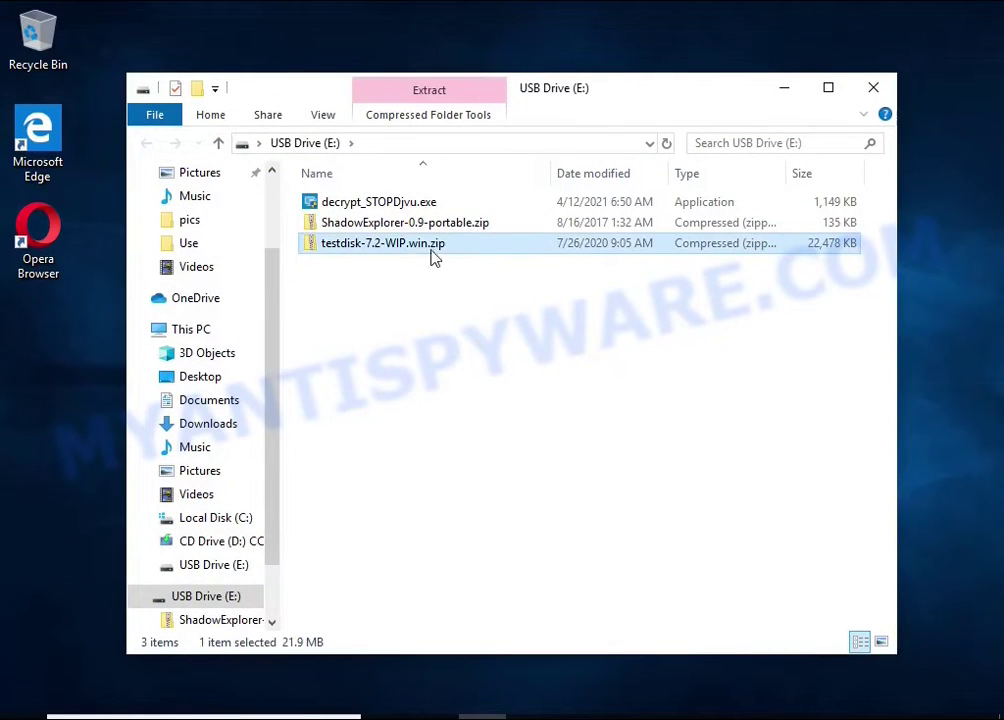
- Extract testdisk-7.2-WIP.win.zip to its suggested folder on the USB drive
{"action": "right_click", "coordinate": [492, 251]}
{"action": "left_click", "coordinate": [651, 313]}
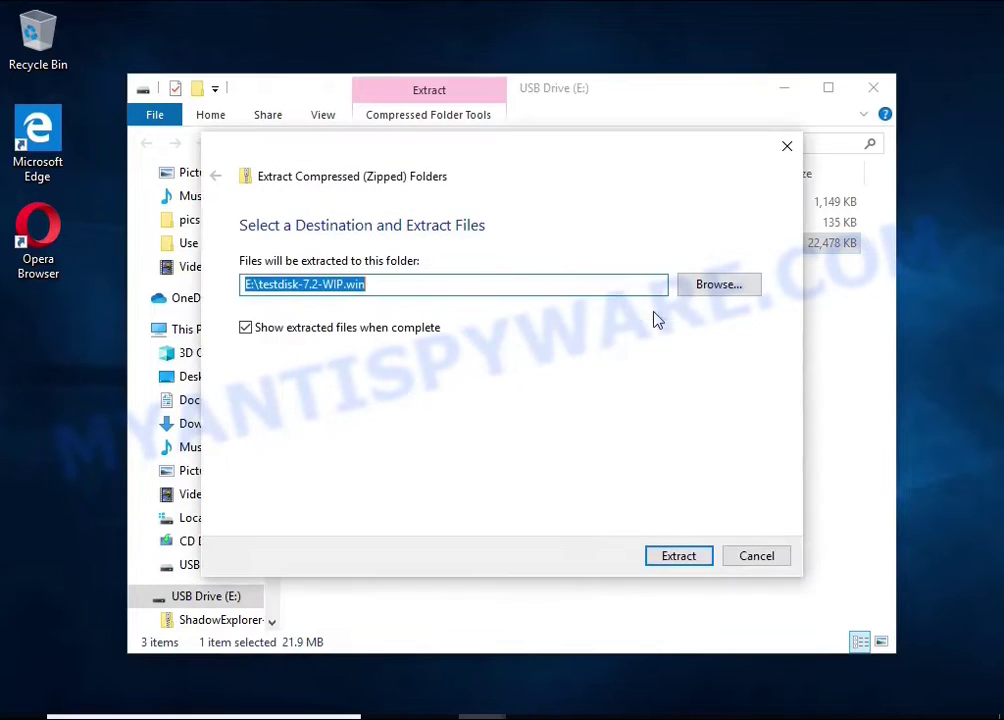
{"action": "left_click", "coordinate": [687, 557]}
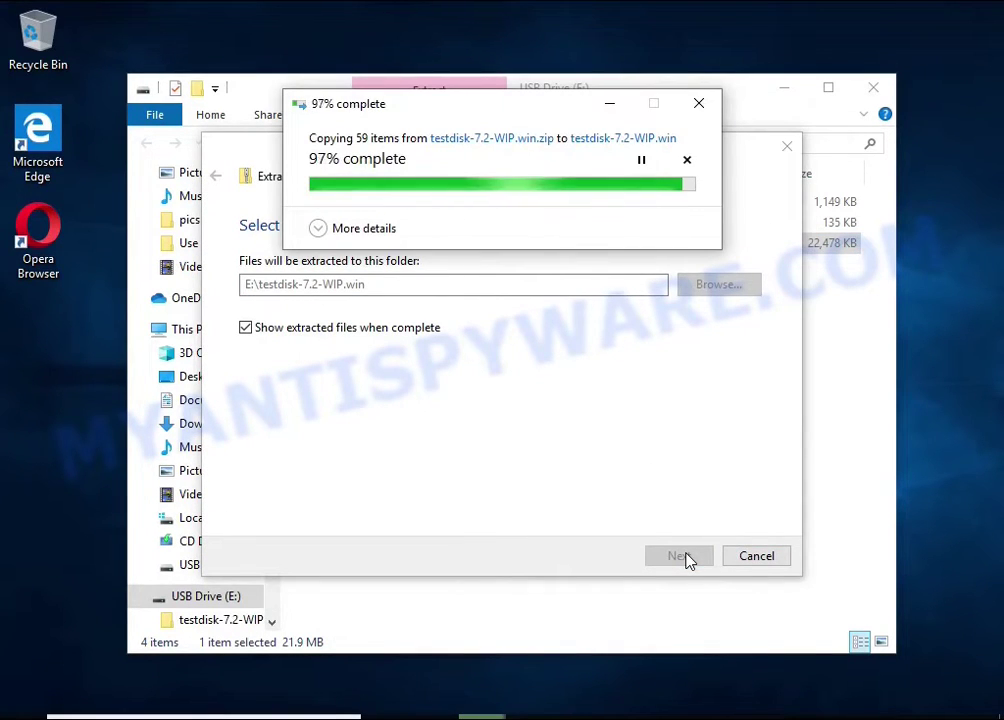
{"action": "left_click", "coordinate": [873, 88]}
- Launch qphotorec_win.exe from the extracted testdisk-7.2-WIP folder
{"action": "double_click", "coordinate": [463, 237]}
{"action": "scroll", "coordinate": [480, 290], "scroll_direction": "down", "scroll_amount": 7}
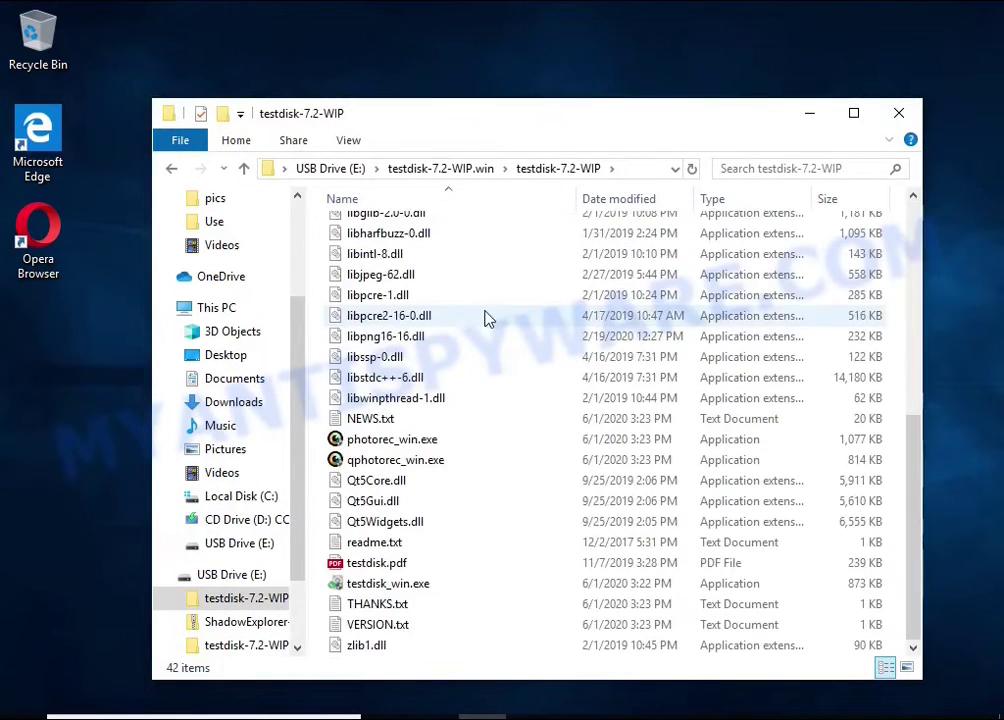
{"action": "left_click", "coordinate": [497, 462]}
{"action": "double_click", "coordinate": [510, 462]}
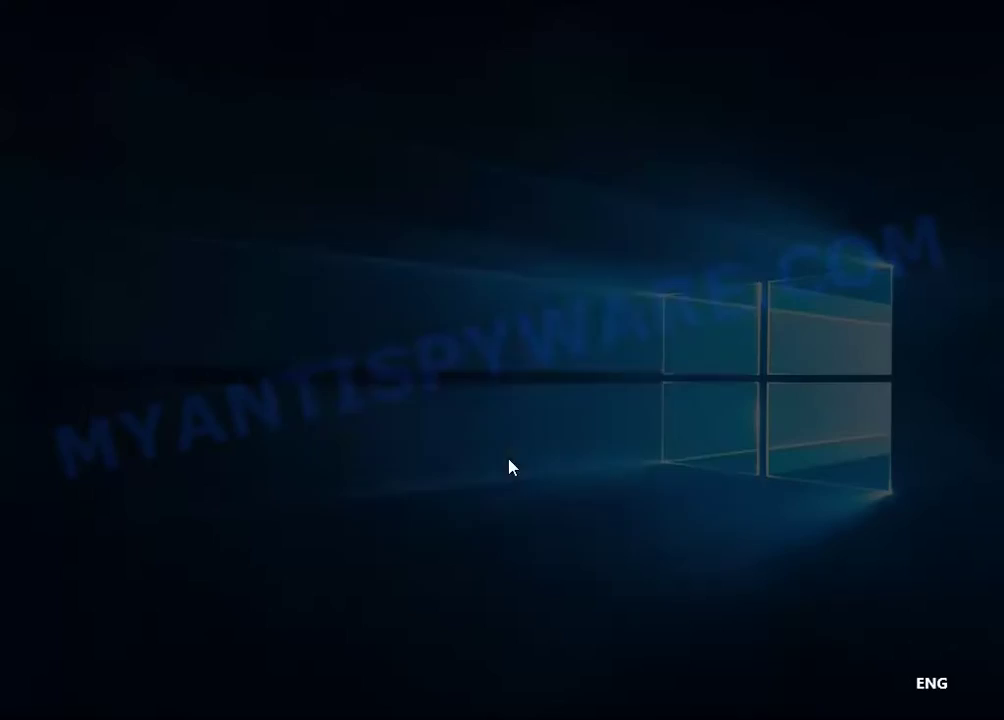
- Allow QPhotoRec admin rights, restore its window, and close the extracted folder window
{"action": "left_click", "coordinate": [432, 509]}
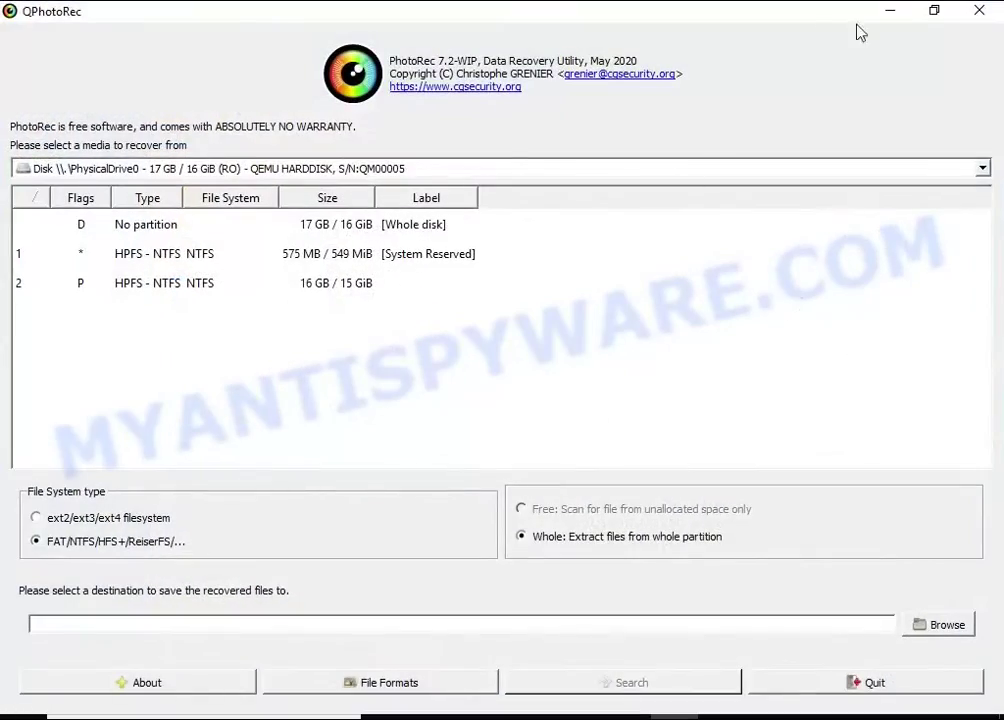
{"action": "left_click", "coordinate": [929, 14]}
{"action": "left_click", "coordinate": [850, 92]}
{"action": "left_click", "coordinate": [898, 105]}
{"action": "left_click_drag", "start_coordinate": [491, 116], "coordinate": [538, 104]}
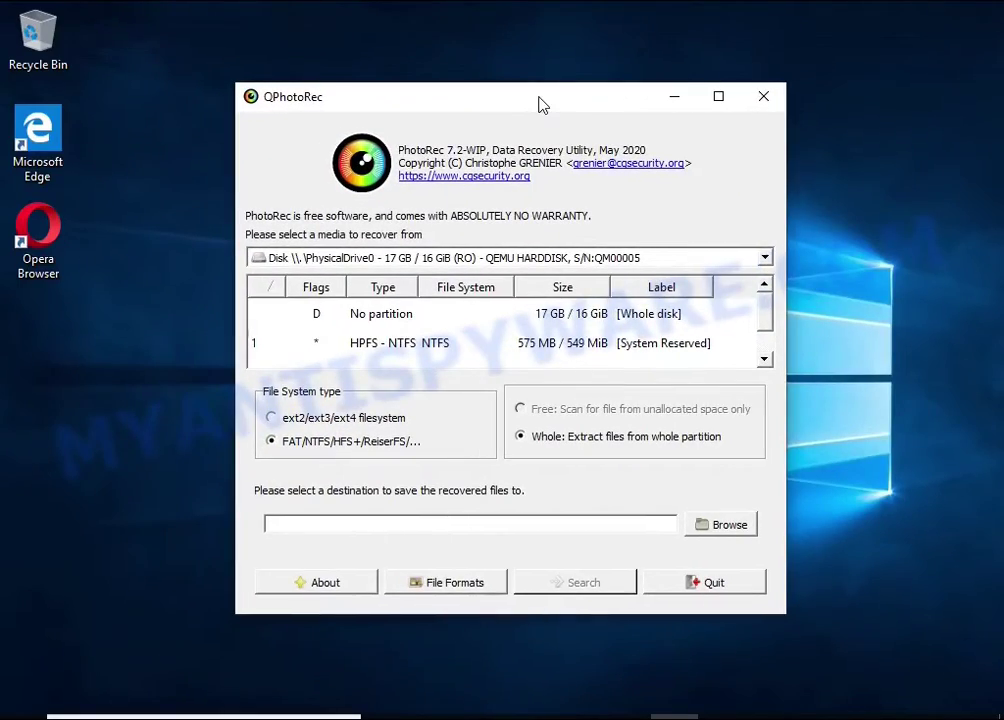
- Select partition 2 (16 GB) on PhysicalDrive0 and bring up the File Formats list
{"action": "left_click", "coordinate": [500, 257]}
{"action": "left_click", "coordinate": [419, 342]}
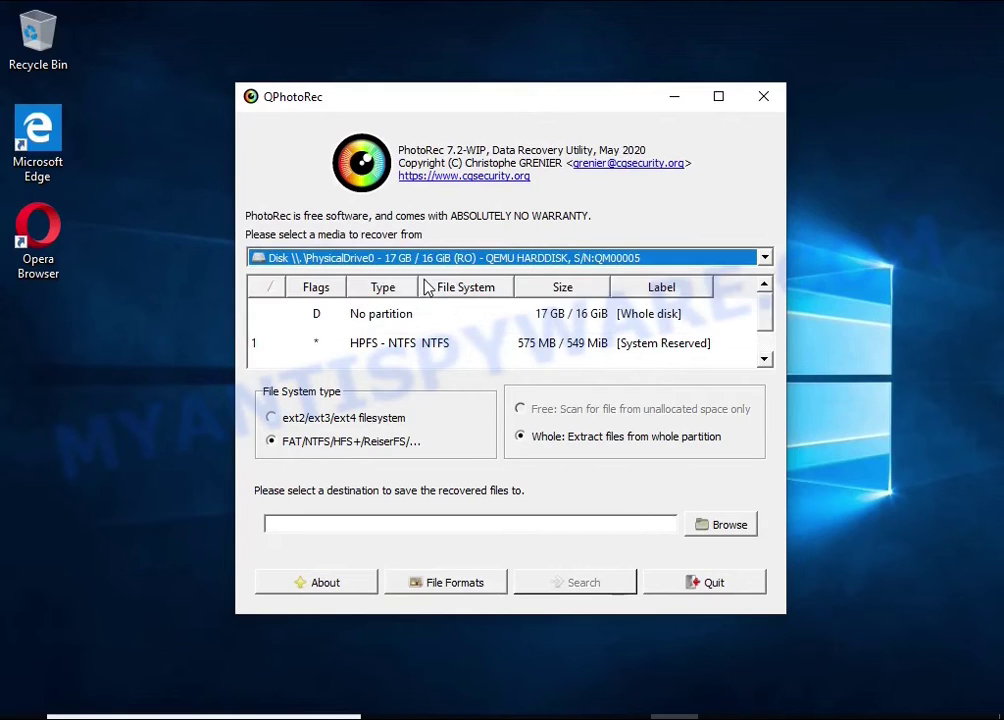
{"action": "scroll", "coordinate": [419, 342], "scroll_direction": "down", "scroll_amount": 1}
{"action": "left_click", "coordinate": [585, 364]}
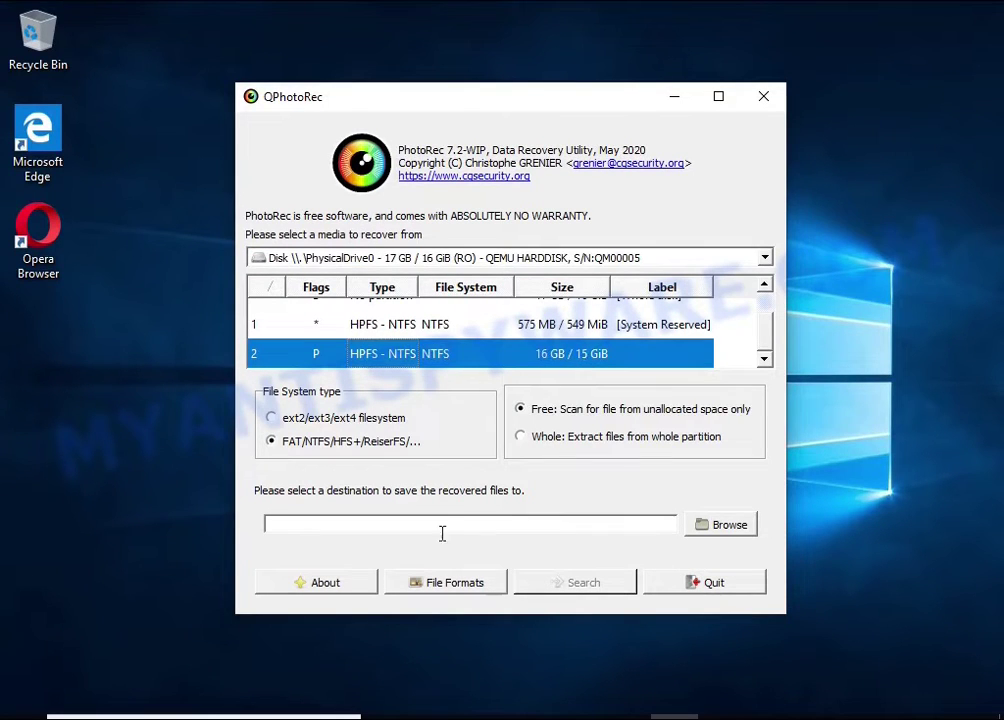
{"action": "left_click", "coordinate": [430, 585]}
- Uncheck all file formats and select the doc Microsoft Office Document entry
{"action": "left_click", "coordinate": [413, 455]}
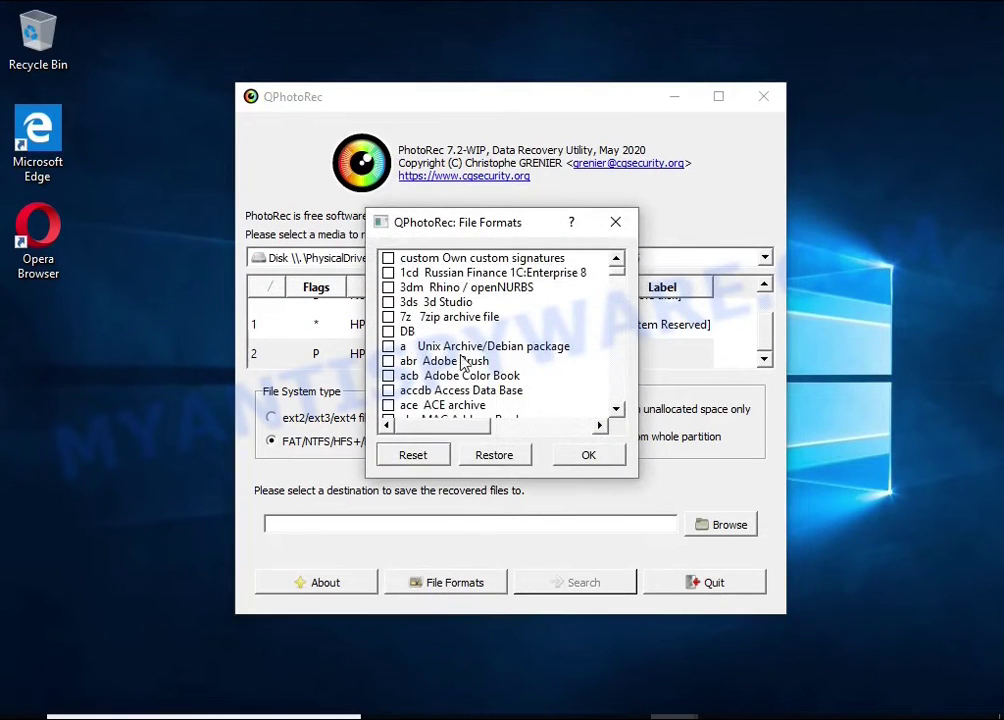
{"action": "scroll", "coordinate": [455, 352], "scroll_direction": "down", "scroll_amount": 5}
{"action": "scroll", "coordinate": [455, 352], "scroll_direction": "down", "scroll_amount": 5}
{"action": "scroll", "coordinate": [455, 352], "scroll_direction": "down", "scroll_amount": 5}
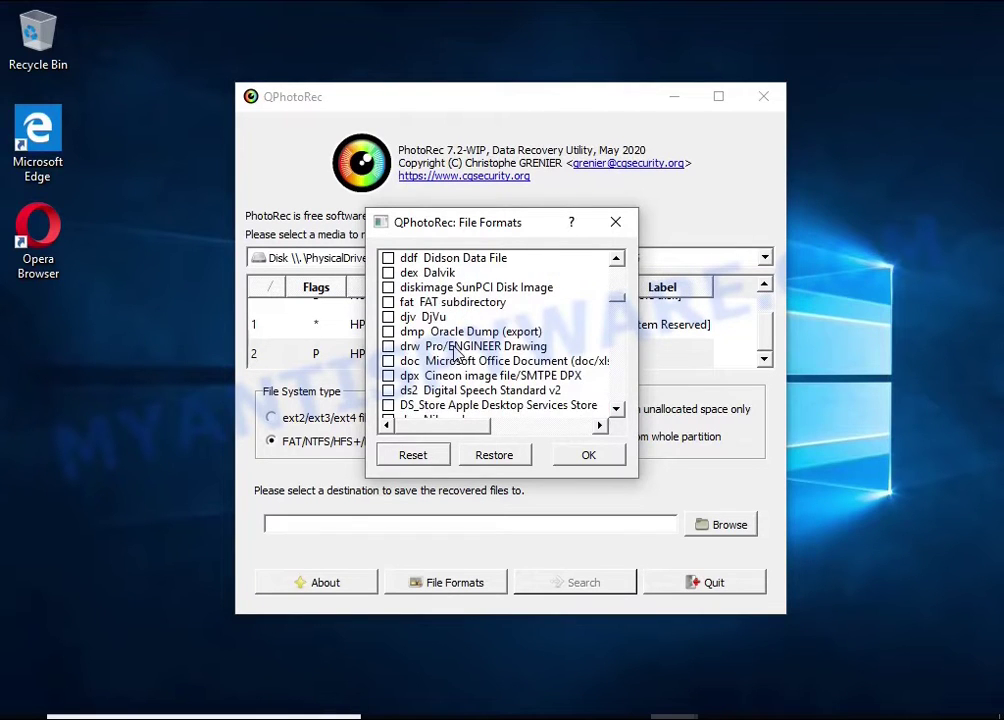
{"action": "scroll", "coordinate": [455, 352], "scroll_direction": "down", "scroll_amount": 1}
{"action": "left_click", "coordinate": [458, 317]}
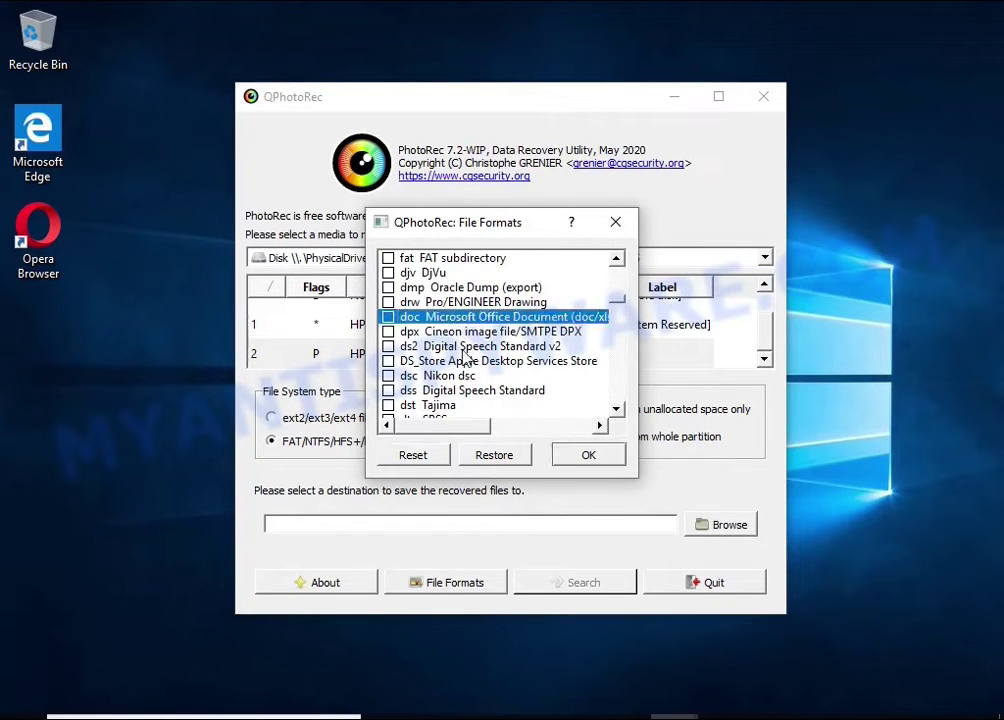
{"action": "mouse_move", "coordinate": [463, 432]}
{"action": "left_mouse_down"}
{"action": "mouse_move", "coordinate": [578, 426]}
{"action": "mouse_move", "coordinate": [389, 426]}
{"action": "left_mouse_up"}
- Tick 'zip archive including OpenOffice and MSOffice' at the list's bottom and confirm
{"action": "scroll", "coordinate": [474, 362], "scroll_direction": "down", "scroll_amount": 4}
{"action": "scroll", "coordinate": [474, 362], "scroll_direction": "down", "scroll_amount": 3}
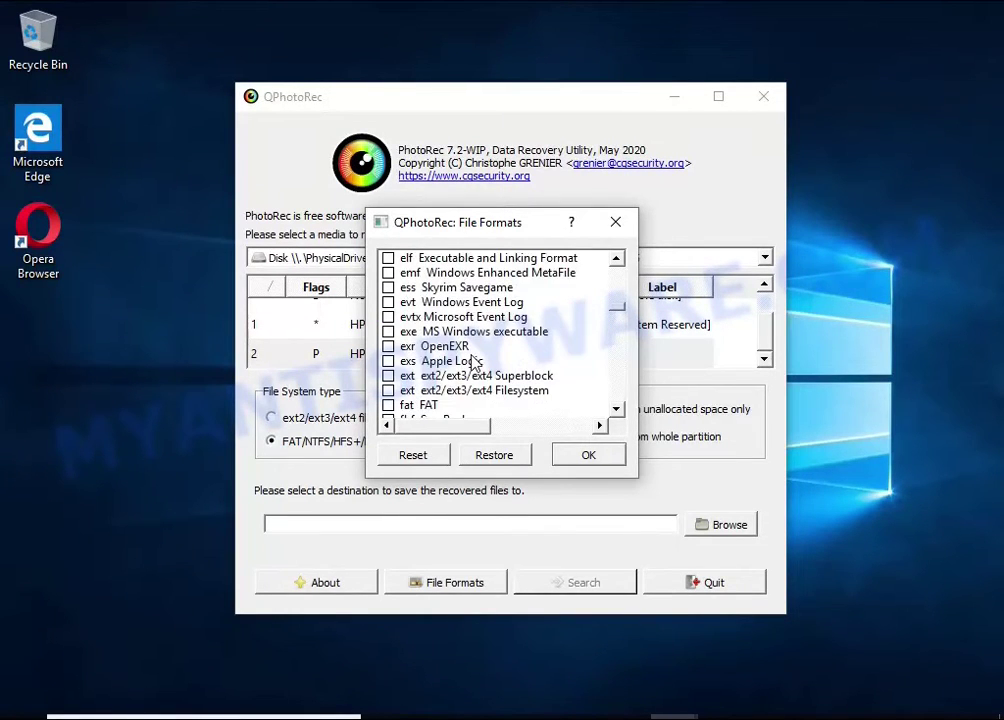
{"action": "scroll", "coordinate": [474, 362], "scroll_direction": "down", "scroll_amount": 6}
{"action": "scroll", "coordinate": [474, 362], "scroll_direction": "down", "scroll_amount": 4}
{"action": "scroll", "coordinate": [476, 360], "scroll_direction": "down", "scroll_amount": 5}
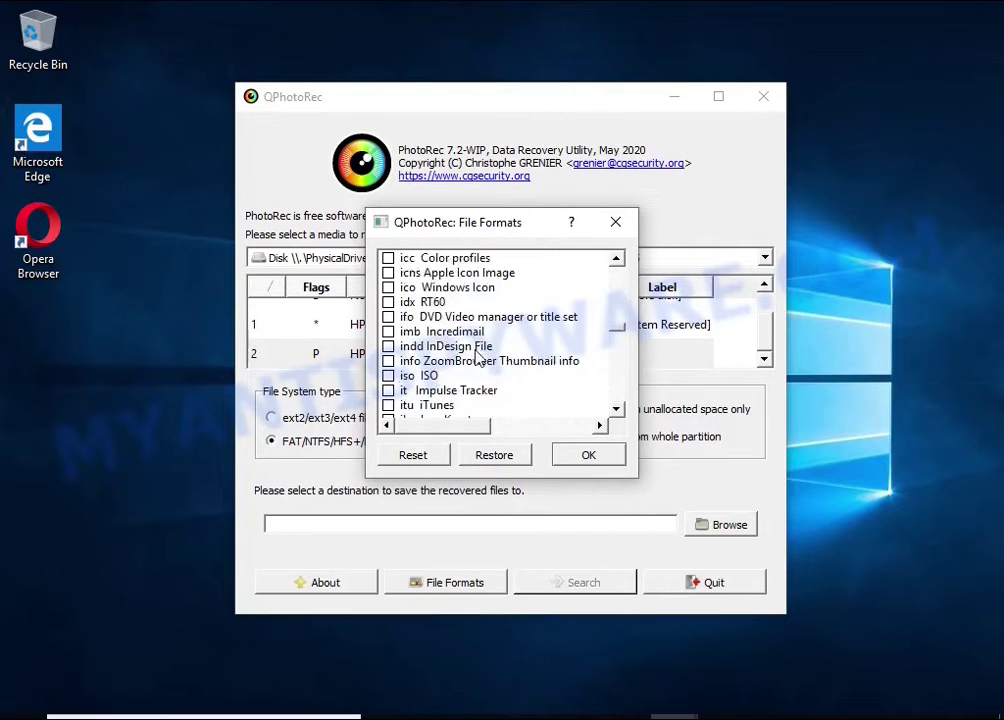
{"action": "scroll", "coordinate": [477, 357], "scroll_direction": "down", "scroll_amount": 1}
{"action": "scroll", "coordinate": [476, 357], "scroll_direction": "down", "scroll_amount": 1}
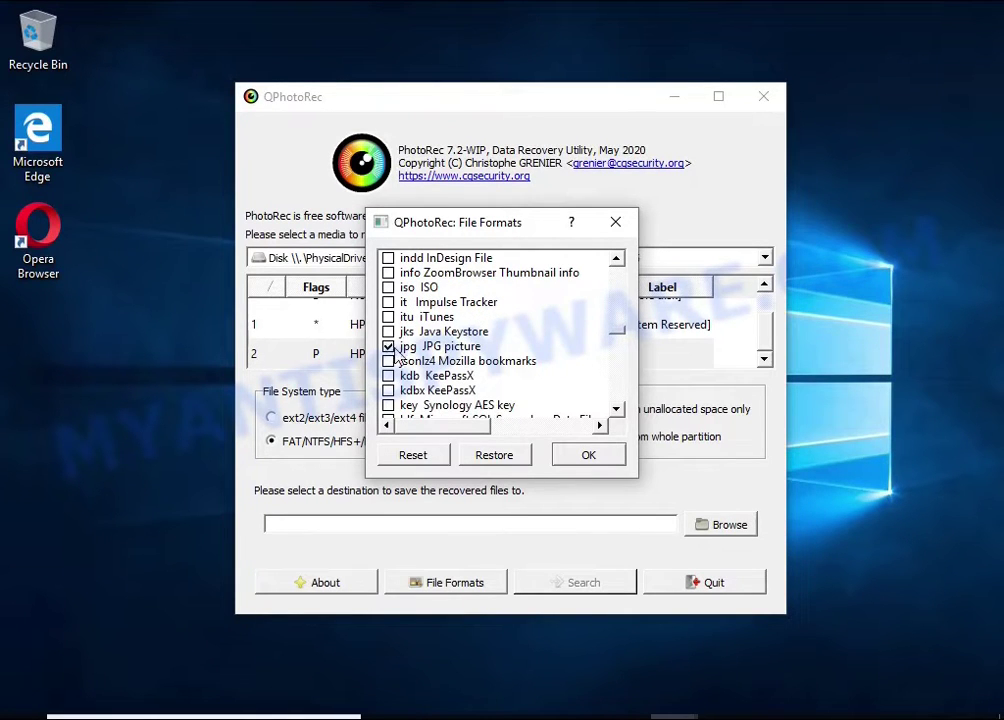
{"action": "scroll", "coordinate": [491, 352], "scroll_direction": "down", "scroll_amount": 5}
{"action": "scroll", "coordinate": [495, 352], "scroll_direction": "down", "scroll_amount": 6}
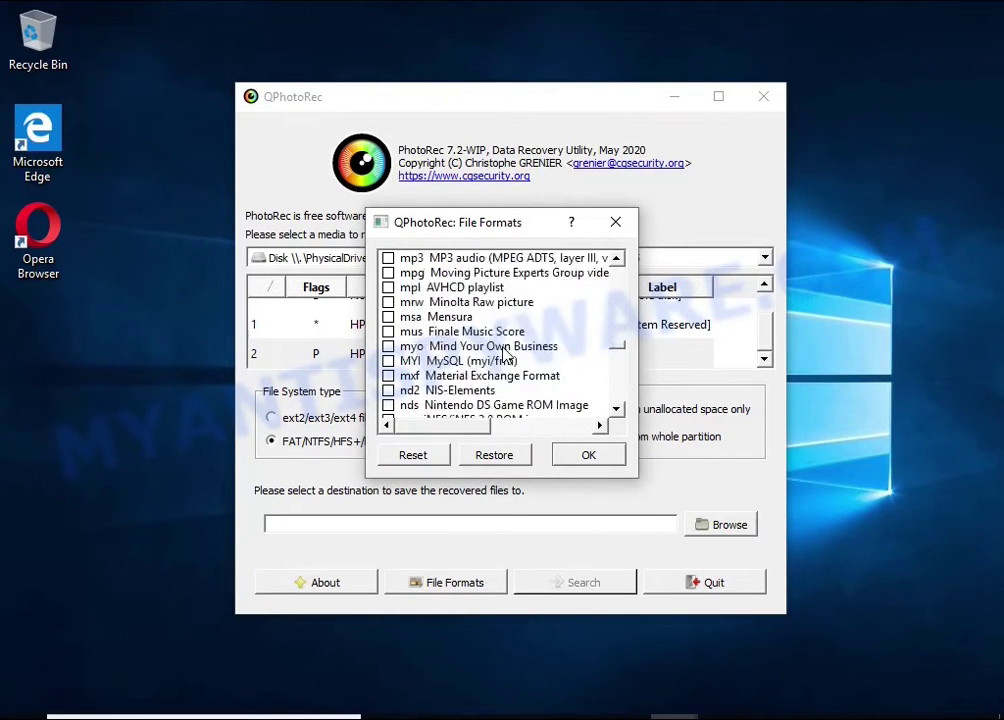
{"action": "scroll", "coordinate": [500, 352], "scroll_direction": "down", "scroll_amount": 5}
{"action": "scroll", "coordinate": [503, 352], "scroll_direction": "down", "scroll_amount": 3}
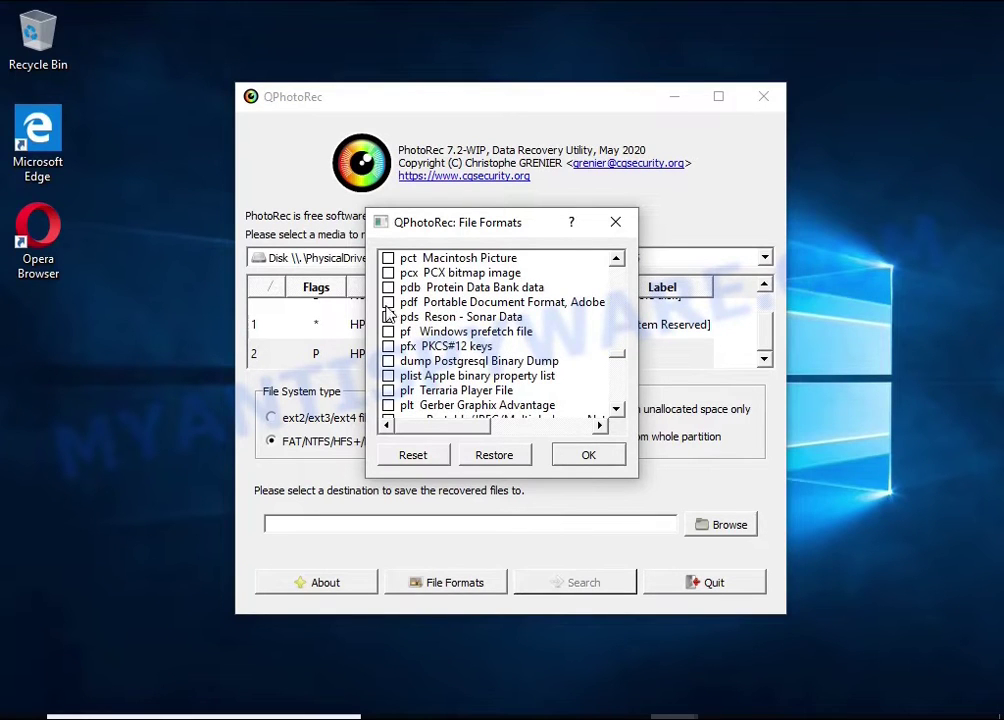
{"action": "scroll", "coordinate": [440, 318], "scroll_direction": "down", "scroll_amount": 5}
{"action": "scroll", "coordinate": [450, 325], "scroll_direction": "down", "scroll_amount": 6}
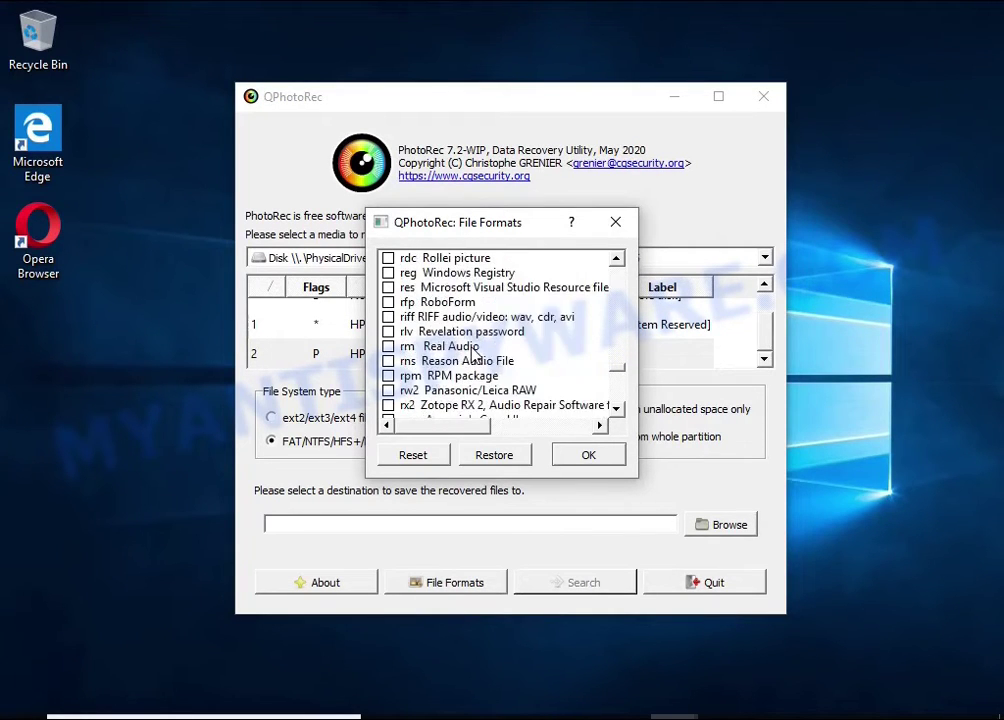
{"action": "scroll", "coordinate": [458, 335], "scroll_direction": "down", "scroll_amount": 6}
{"action": "scroll", "coordinate": [466, 345], "scroll_direction": "down", "scroll_amount": 7}
{"action": "scroll", "coordinate": [466, 345], "scroll_direction": "down", "scroll_amount": 5}
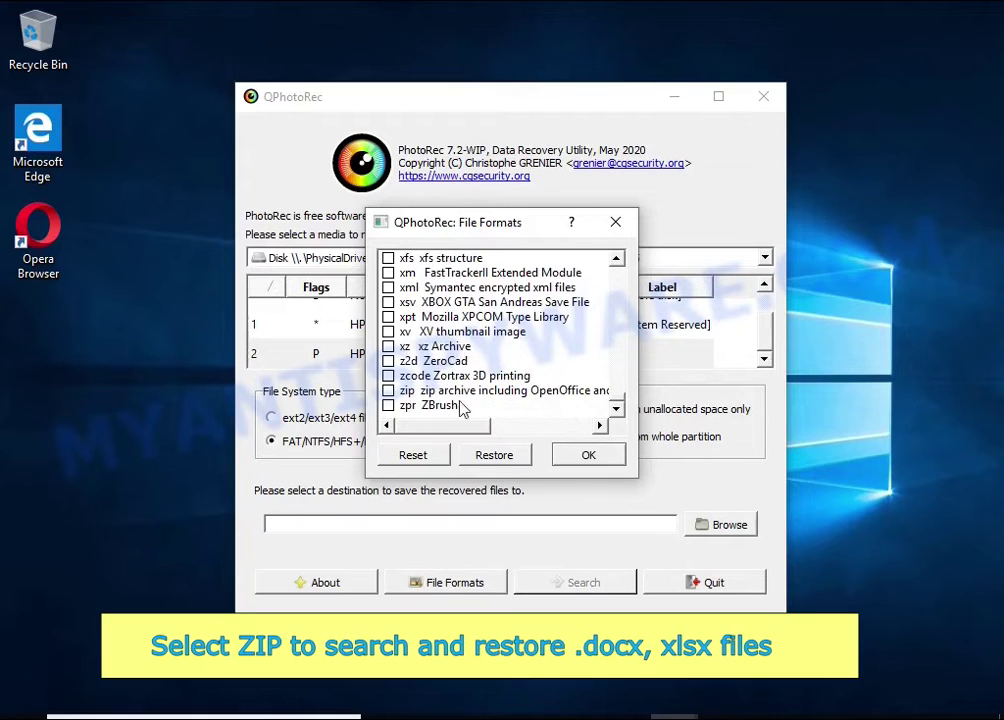
{"action": "scroll", "coordinate": [470, 395], "scroll_direction": "right", "scroll_amount": 5}
{"action": "scroll", "coordinate": [478, 398], "scroll_direction": "right", "scroll_amount": 1}
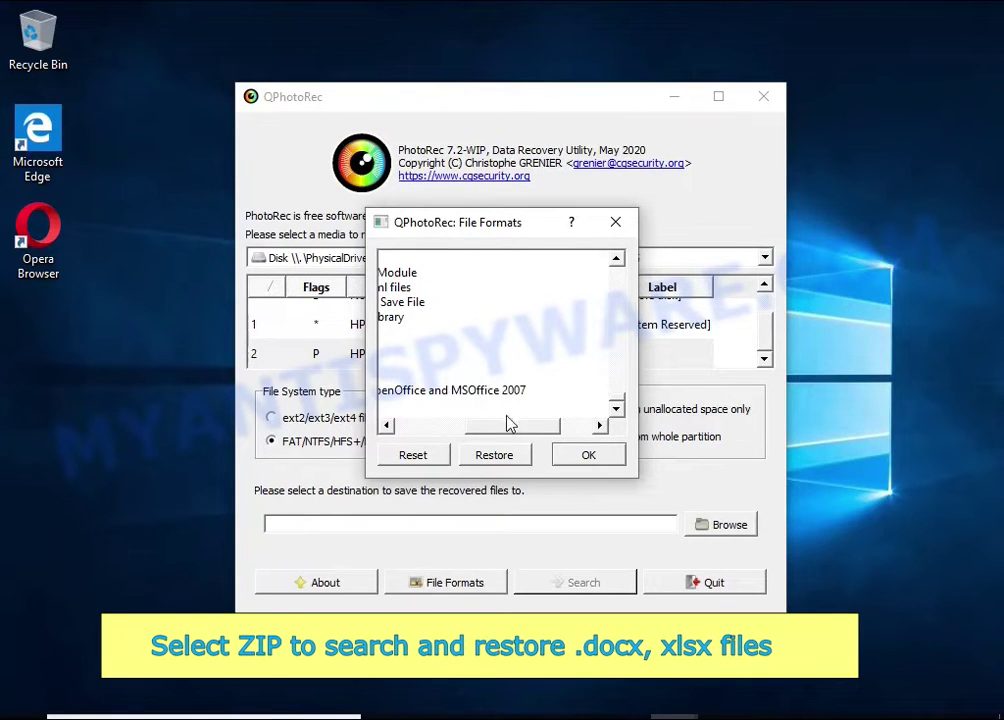
{"action": "left_click_drag", "start_coordinate": [510, 424], "coordinate": [407, 436]}
{"action": "left_click", "coordinate": [394, 397]}
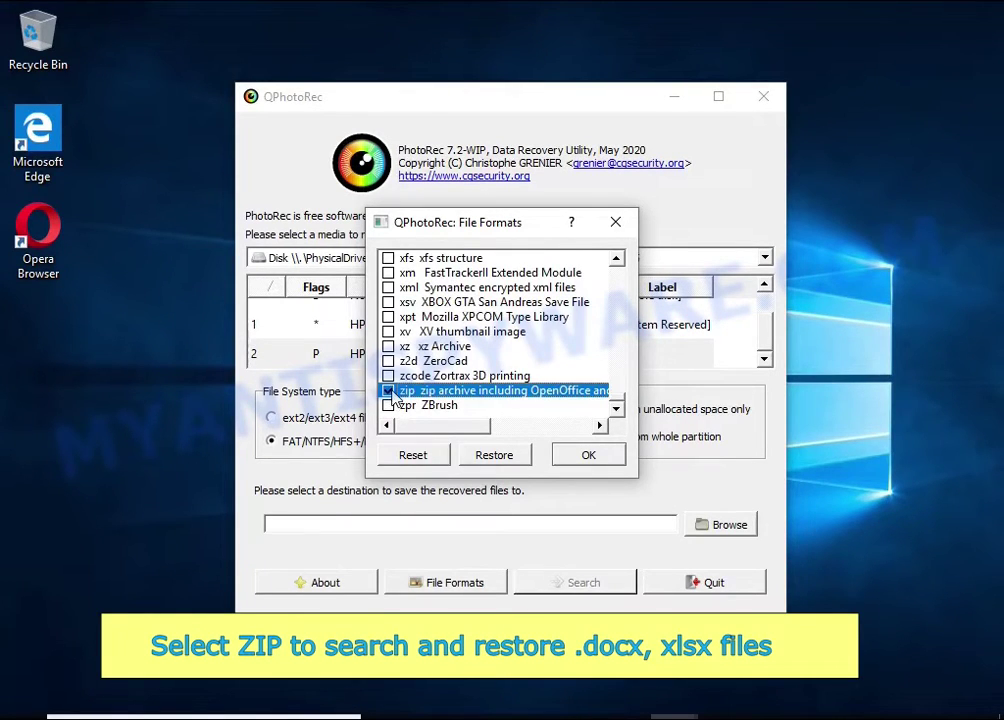
{"action": "left_click", "coordinate": [588, 456]}
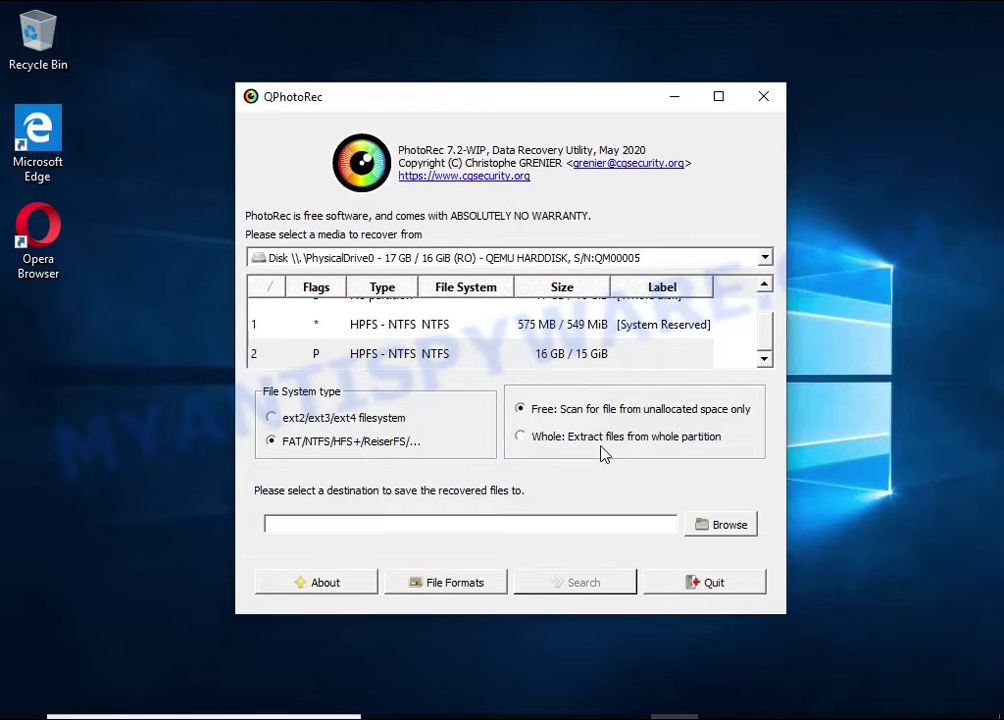
- Set USB Drive (E:) as destination and search, recovering 58 files (44 jpg, 6 pdf, 5 zip, 3 doc)
{"action": "left_click", "coordinate": [712, 530]}
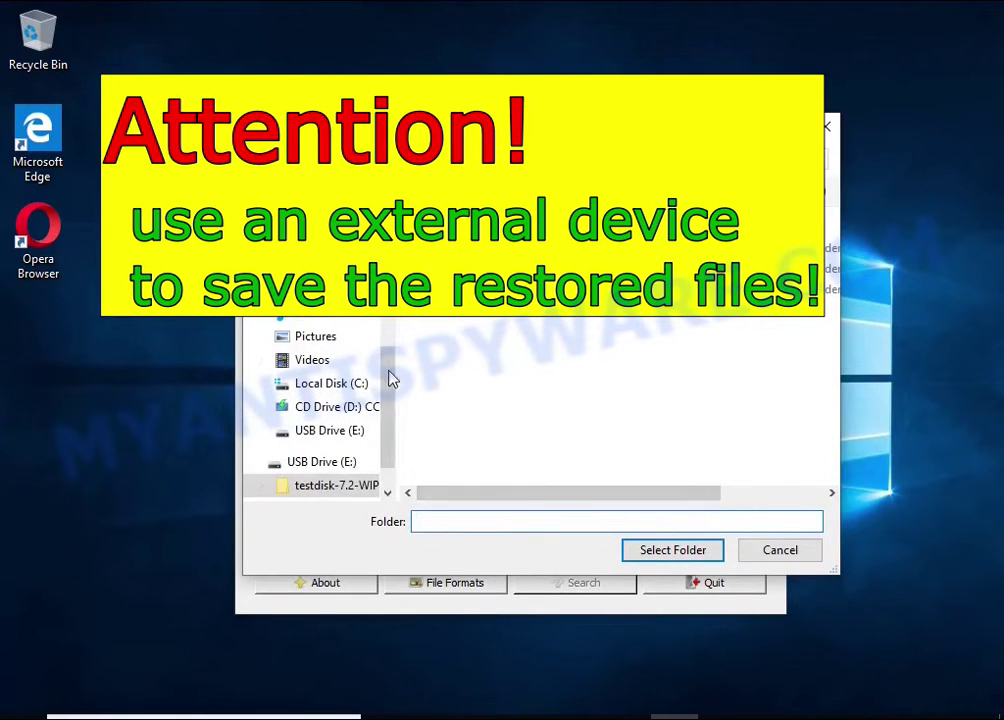
{"action": "left_click", "coordinate": [322, 465]}
{"action": "left_click", "coordinate": [643, 552]}
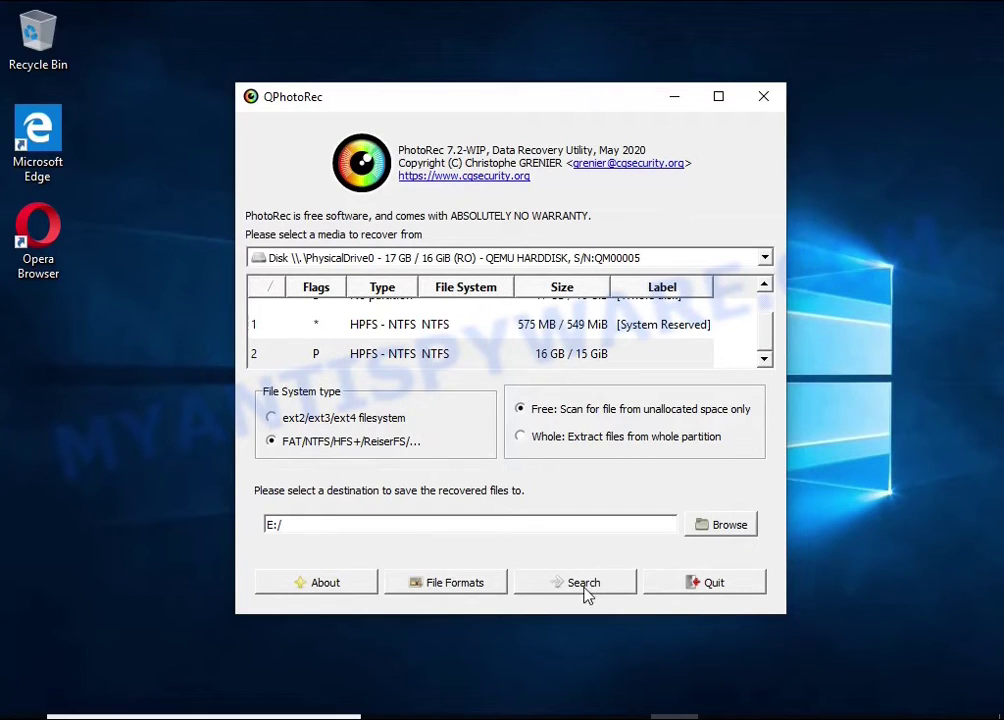
{"action": "left_click", "coordinate": [585, 584]}
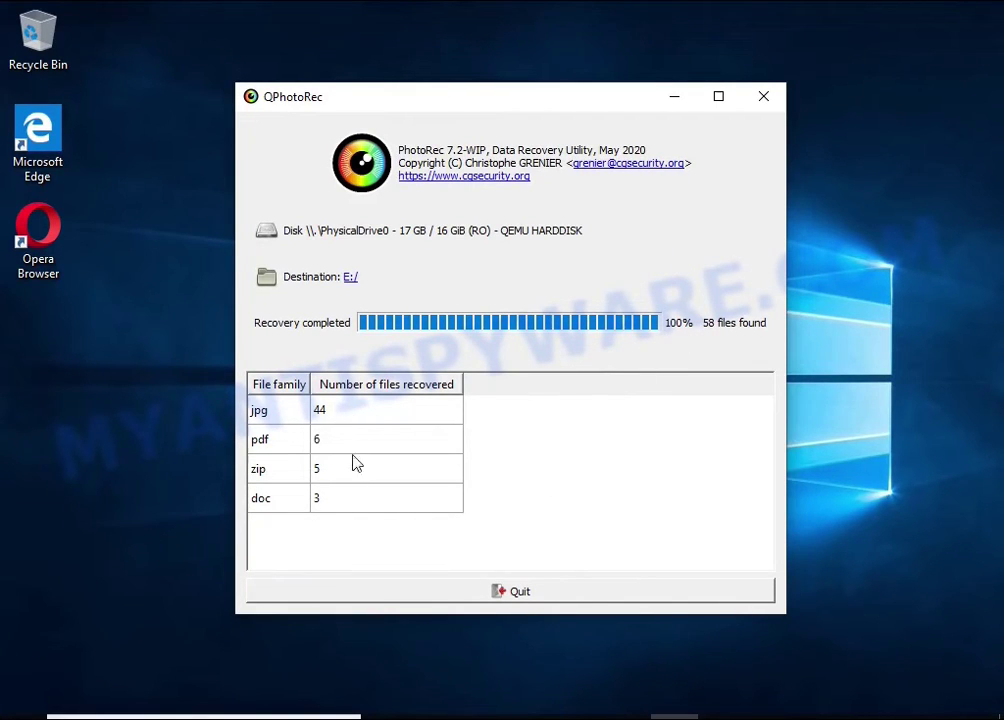
- Quit QPhotoRec and open USB Drive (E:) > recup_dir.1 in File Explorer, sorted by Size
{"action": "left_click", "coordinate": [520, 591]}
{"action": "left_click", "coordinate": [480, 710]}
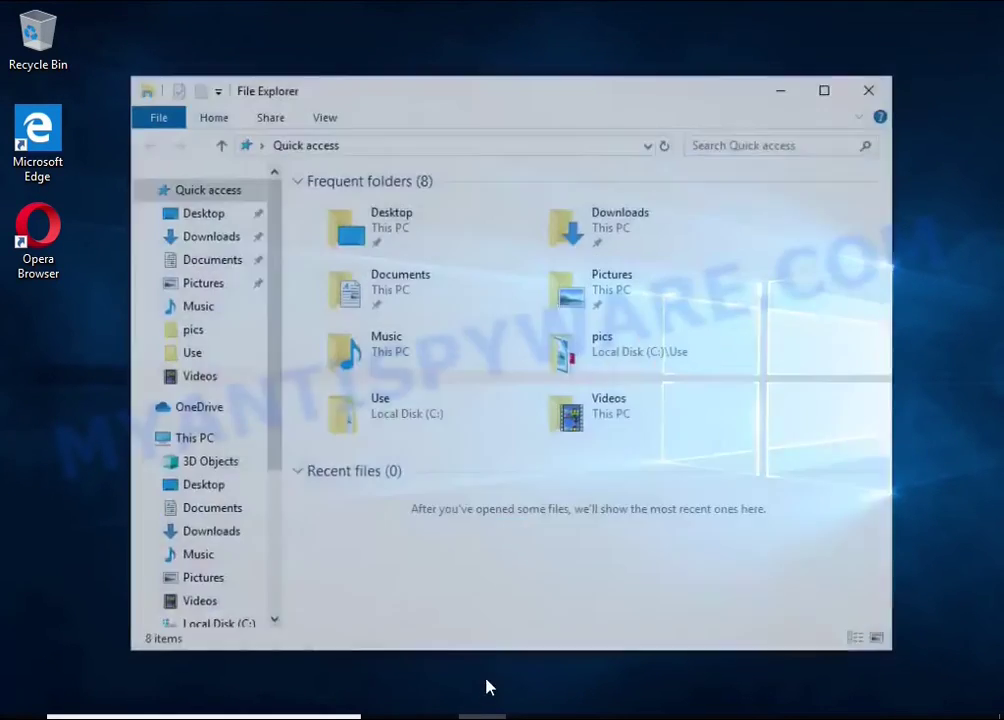
{"action": "scroll", "coordinate": [200, 545], "scroll_direction": "down", "scroll_amount": 2}
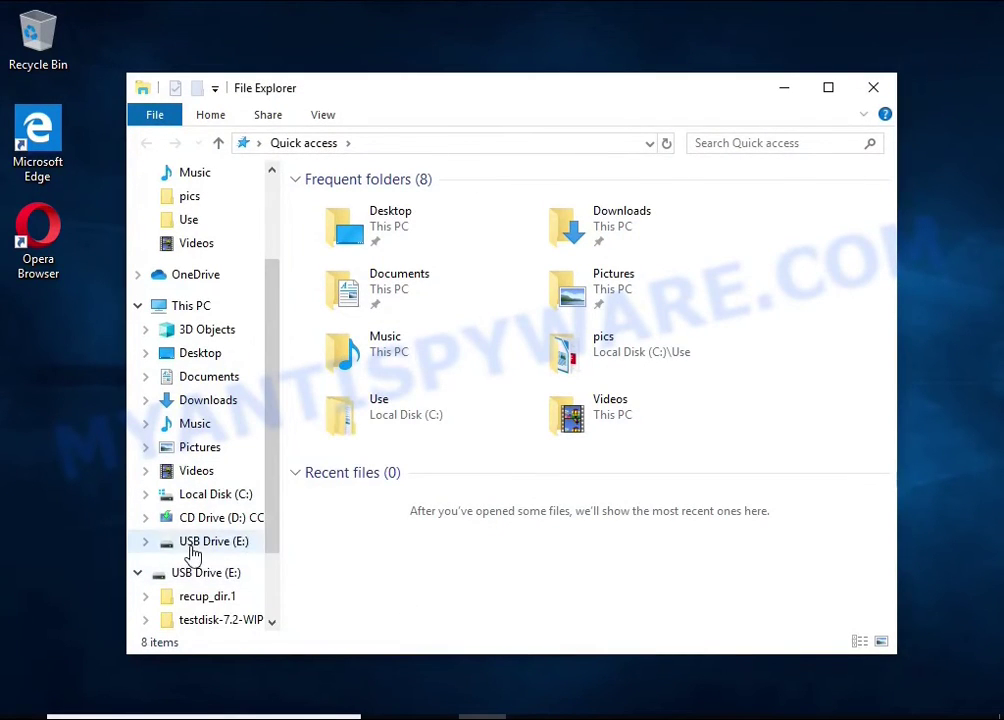
{"action": "left_click", "coordinate": [205, 541]}
{"action": "left_click", "coordinate": [362, 206]}
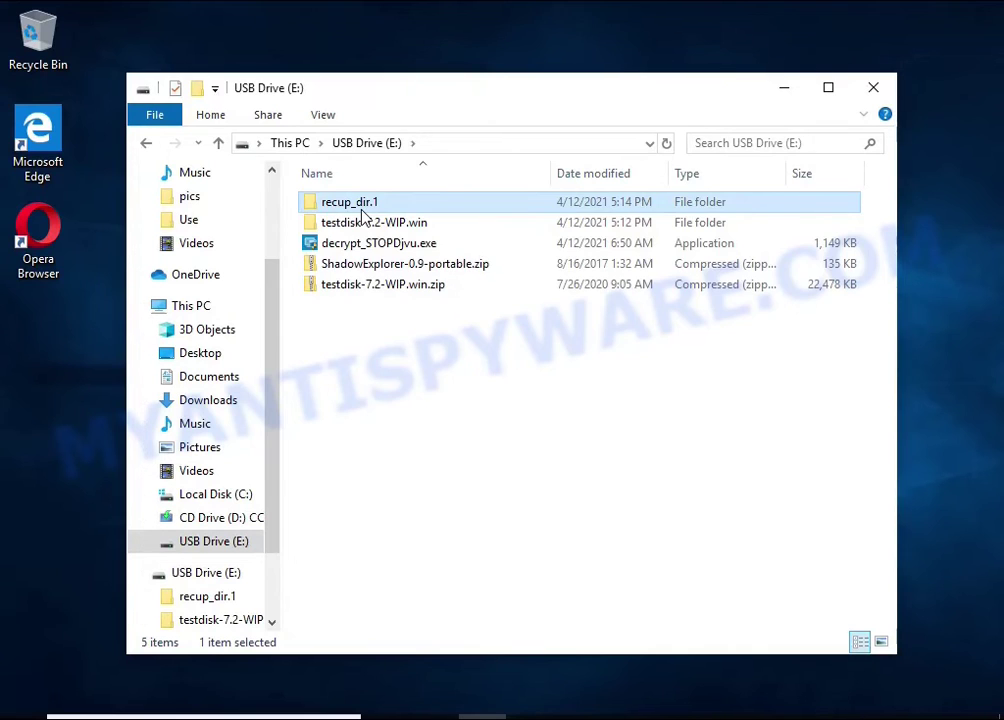
{"action": "double_click", "coordinate": [362, 208]}
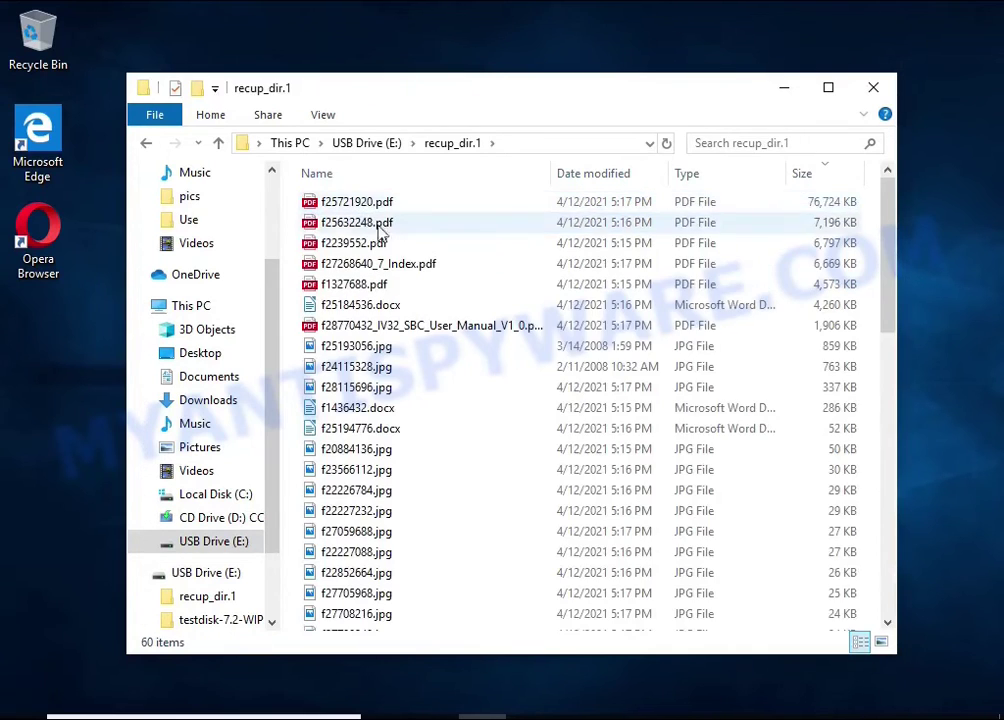
{"action": "left_click", "coordinate": [813, 177]}
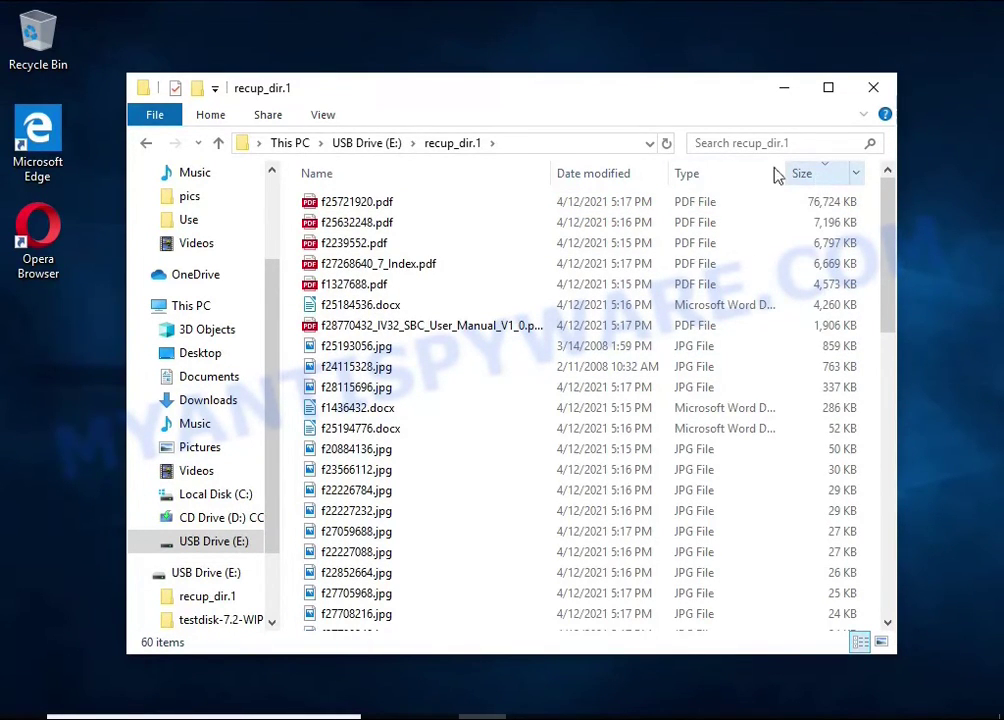
- Open the recovered IV32 motherboard manual PDF and scroll through it to verify it
{"action": "double_click", "coordinate": [546, 327]}
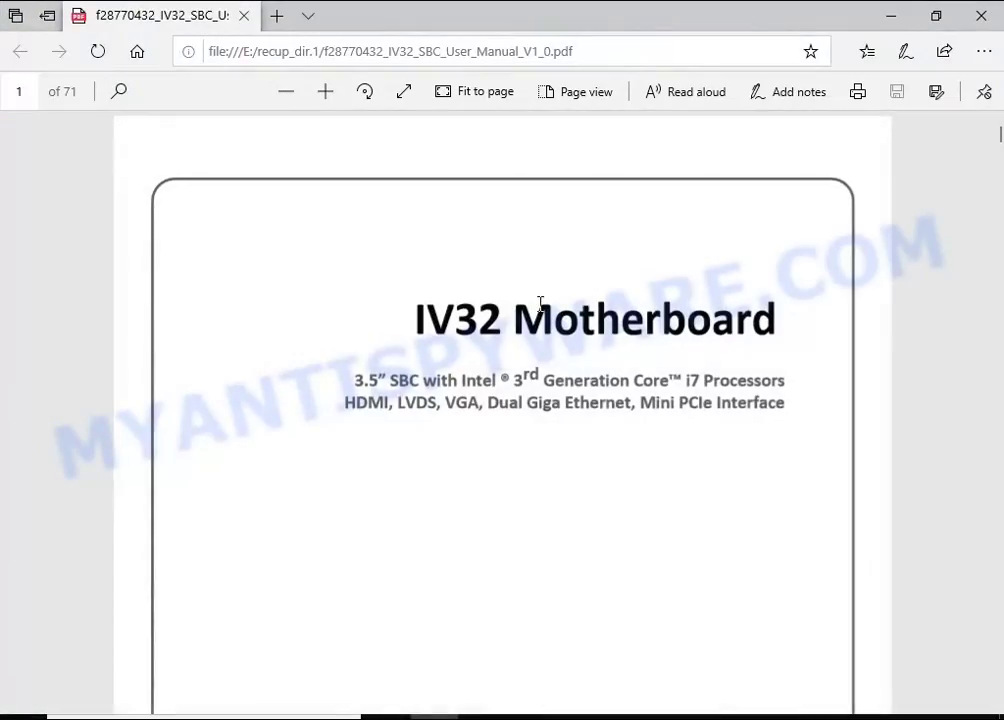
{"action": "scroll", "coordinate": [550, 325], "scroll_direction": "down", "scroll_amount": 5}
{"action": "scroll", "coordinate": [553, 330], "scroll_direction": "down", "scroll_amount": 5}
{"action": "scroll", "coordinate": [560, 325], "scroll_direction": "down", "scroll_amount": 5}
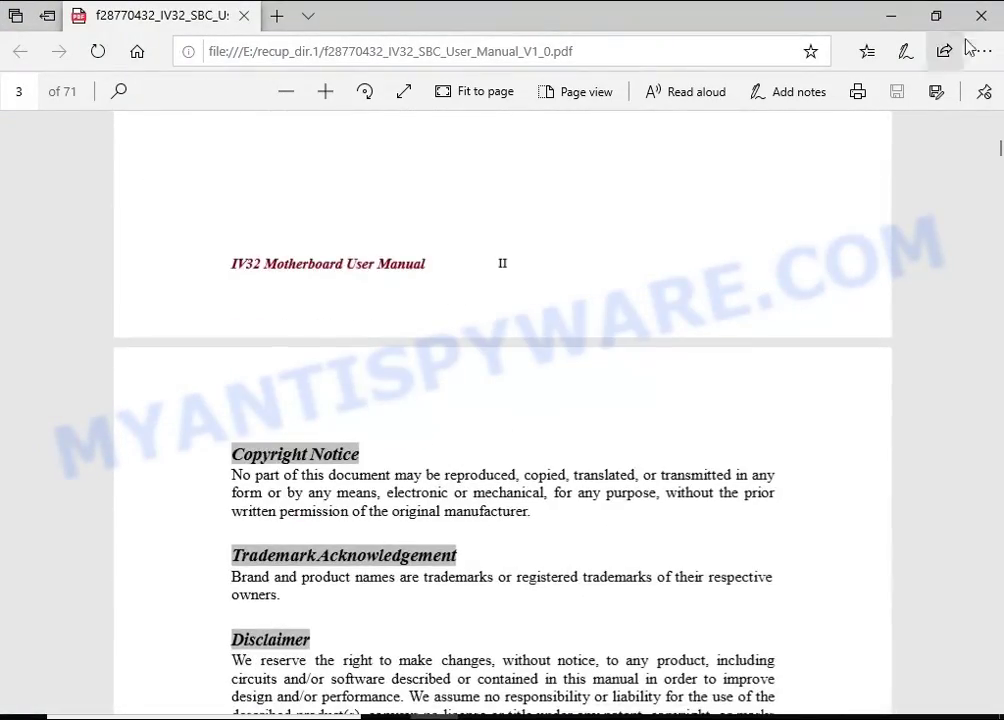
{"action": "key", "text": "alt+F4"}
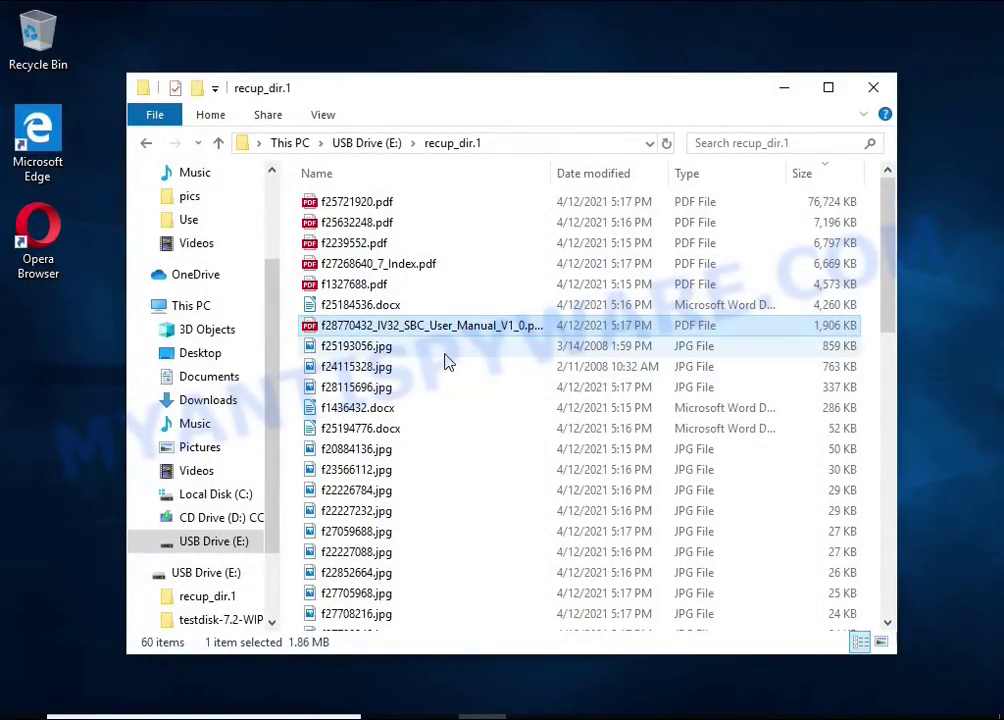
- View the recovered photos f25193056.jpg and f24115328.jpg (koala) to confirm they open
{"action": "double_click", "coordinate": [445, 348]}
{"action": "left_click", "coordinate": [887, 17]}
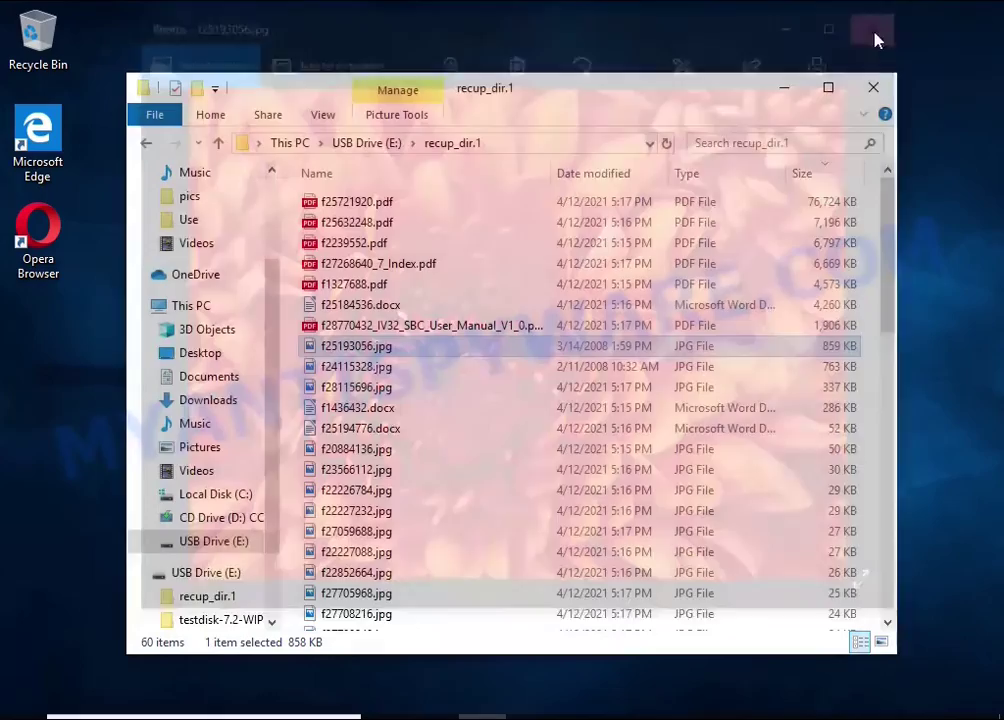
{"action": "double_click", "coordinate": [407, 370]}
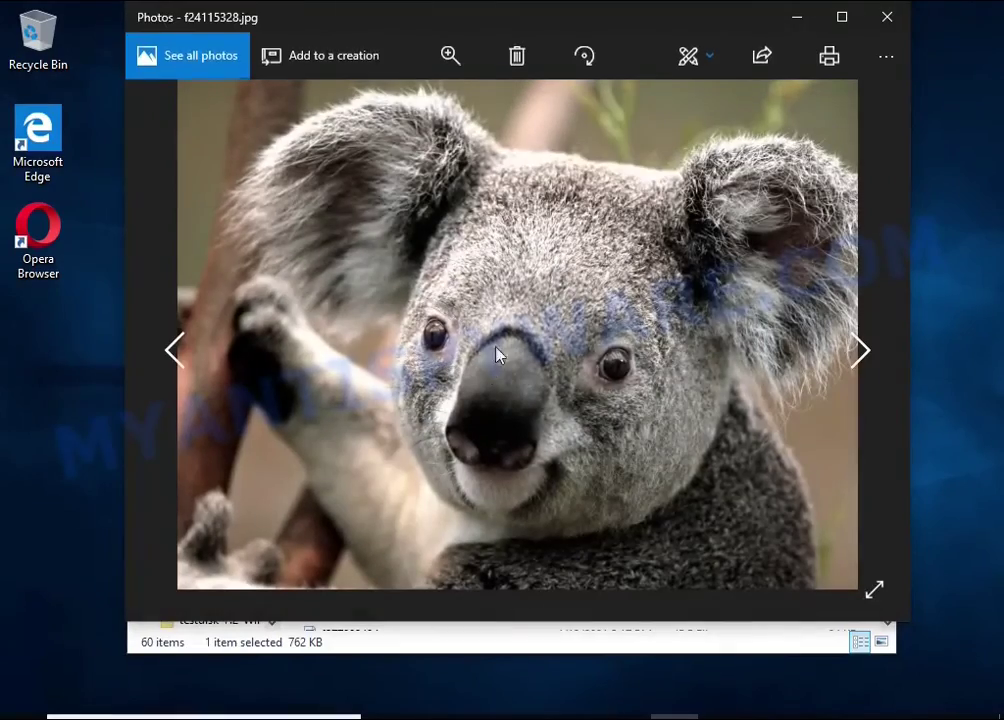
{"action": "left_click", "coordinate": [887, 17]}
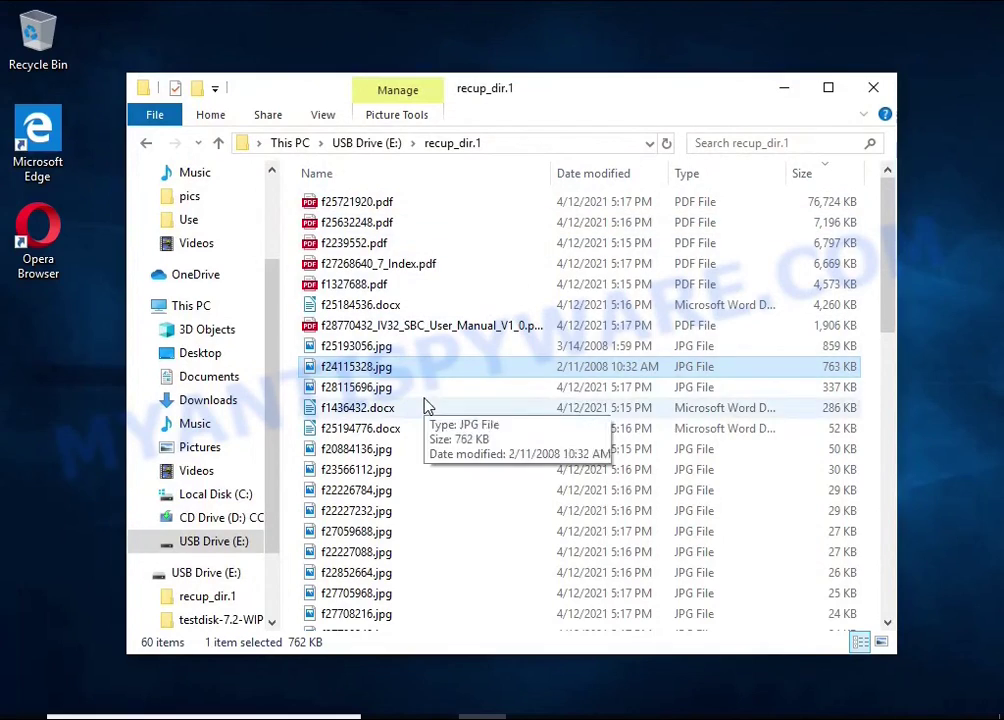
{"action": "double_click", "coordinate": [424, 408]}
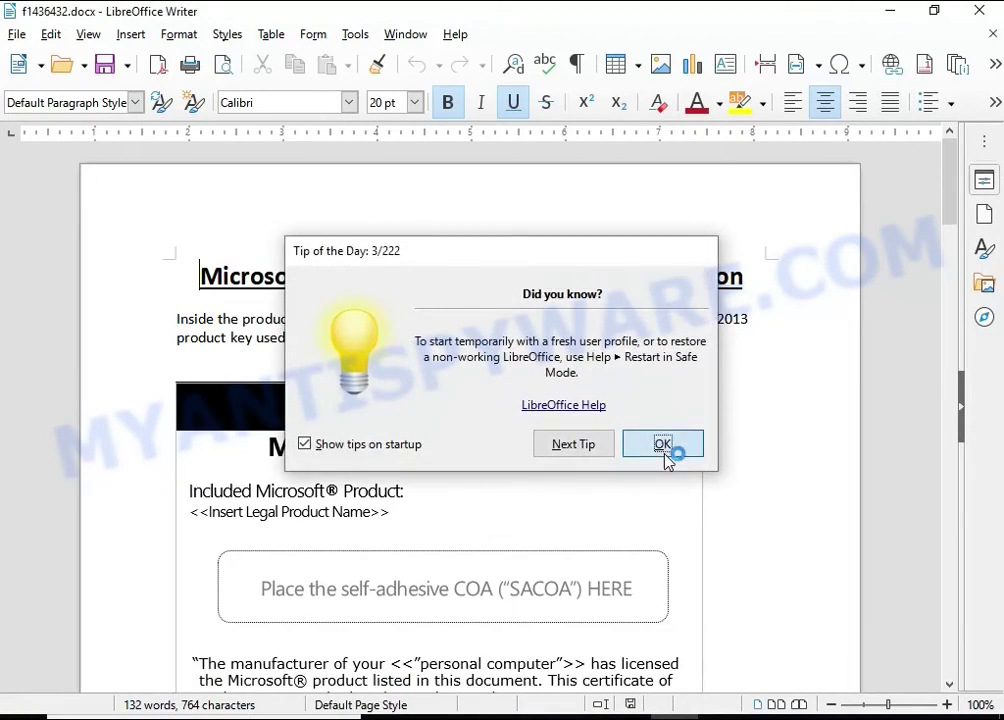
{"action": "left_click", "coordinate": [662, 443]}
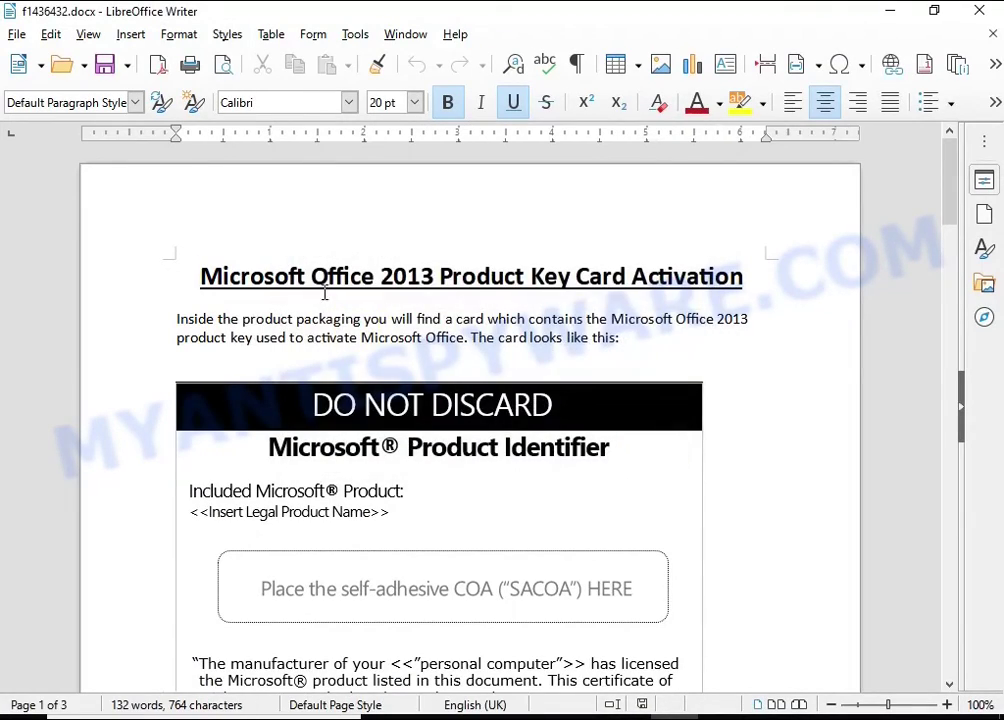
{"action": "scroll", "coordinate": [369, 348], "scroll_direction": "down", "scroll_amount": 6}
{"action": "scroll", "coordinate": [369, 348], "scroll_direction": "down", "scroll_amount": 4}
{"action": "scroll", "coordinate": [369, 348], "scroll_direction": "down", "scroll_amount": 3}
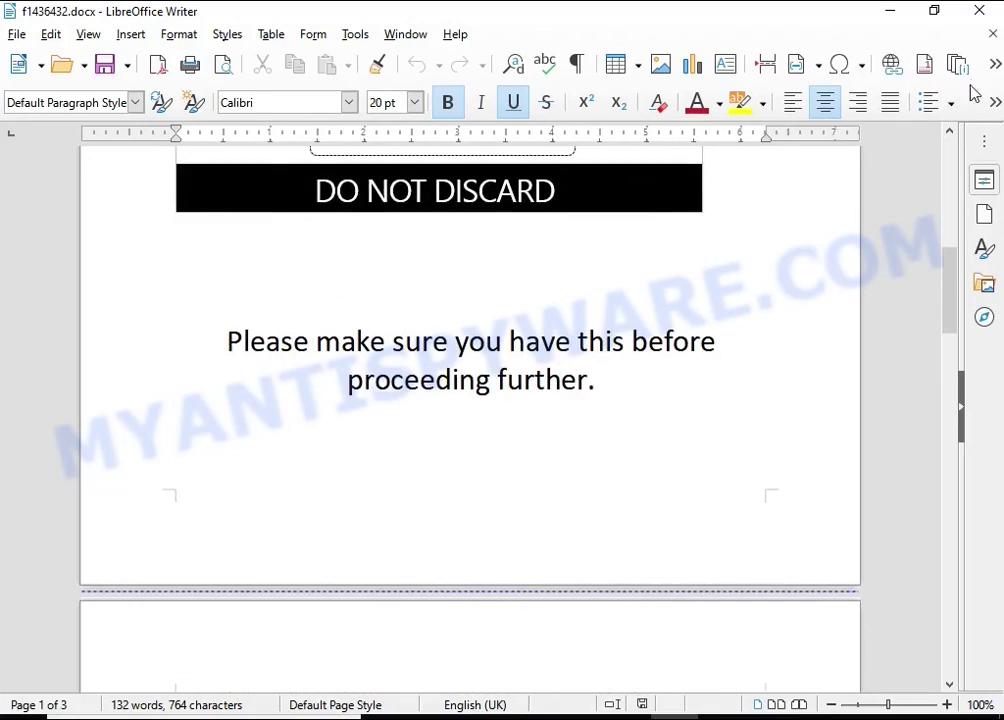
{"action": "left_click", "coordinate": [987, 16]}
{"action": "scroll", "coordinate": [612, 347], "scroll_direction": "down", "scroll_amount": 4}
{"action": "scroll", "coordinate": [610, 347], "scroll_direction": "up", "scroll_amount": 6}
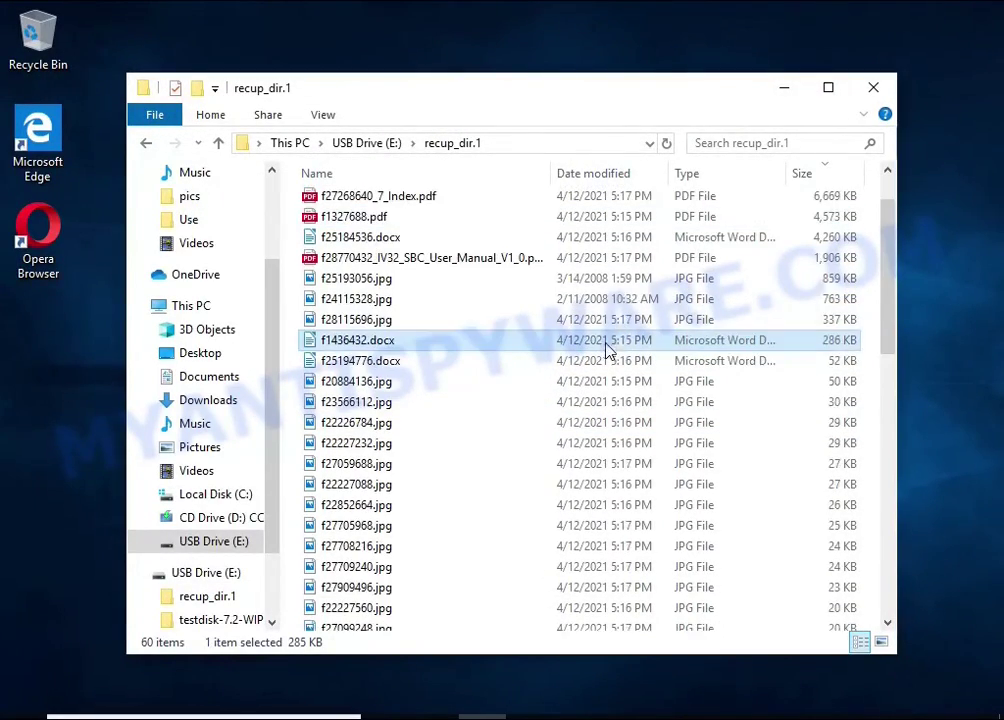